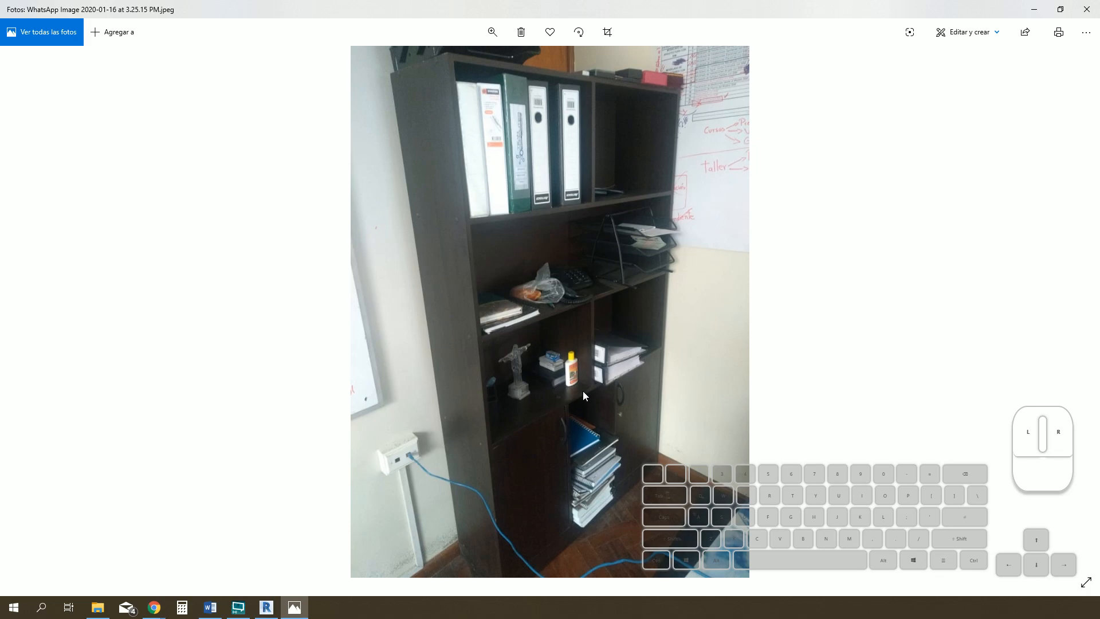
# - Switch from the bookcase photo to Revit and open the Frontal elevation of the furniture family
pyautogui.hotkey('alt', 'Tab')
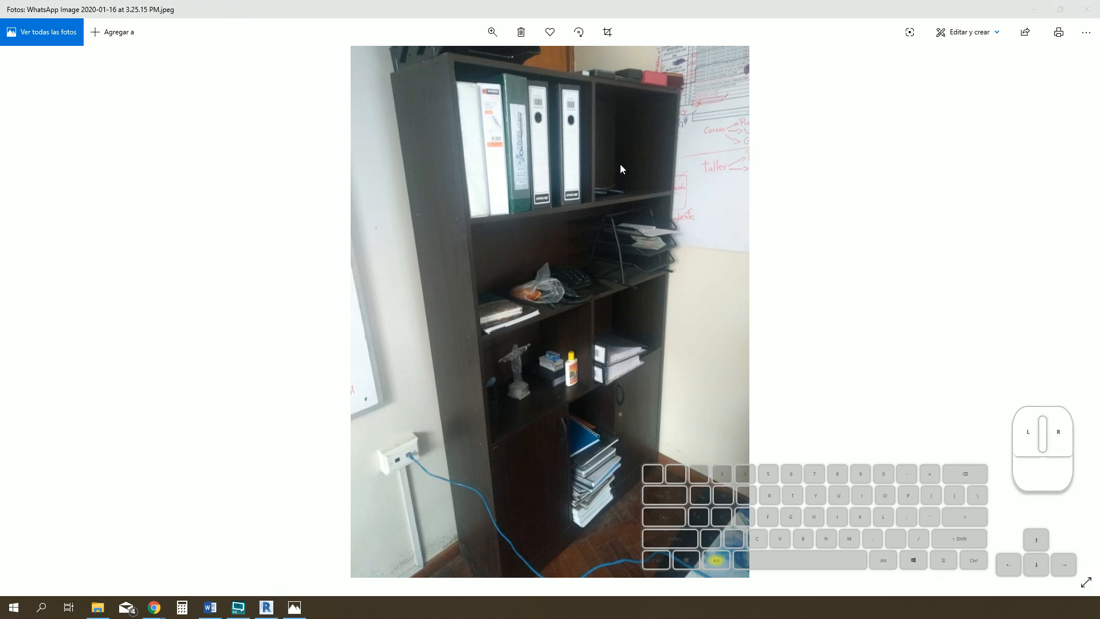
pyautogui.hotkey('alt', 'Tab')
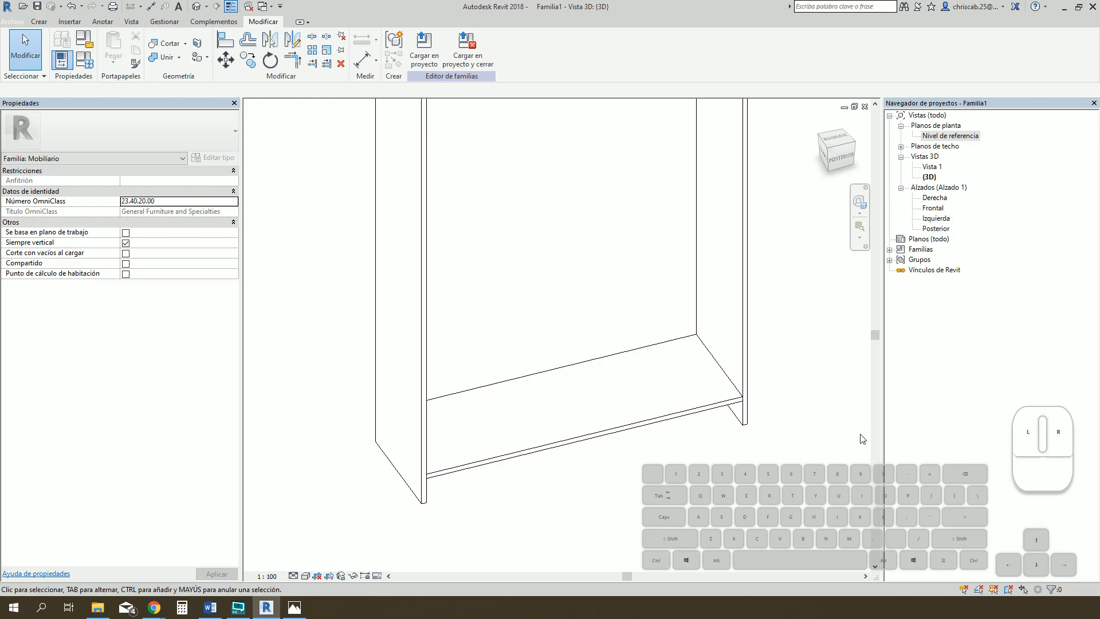
pyautogui.doubleClick(937, 201)
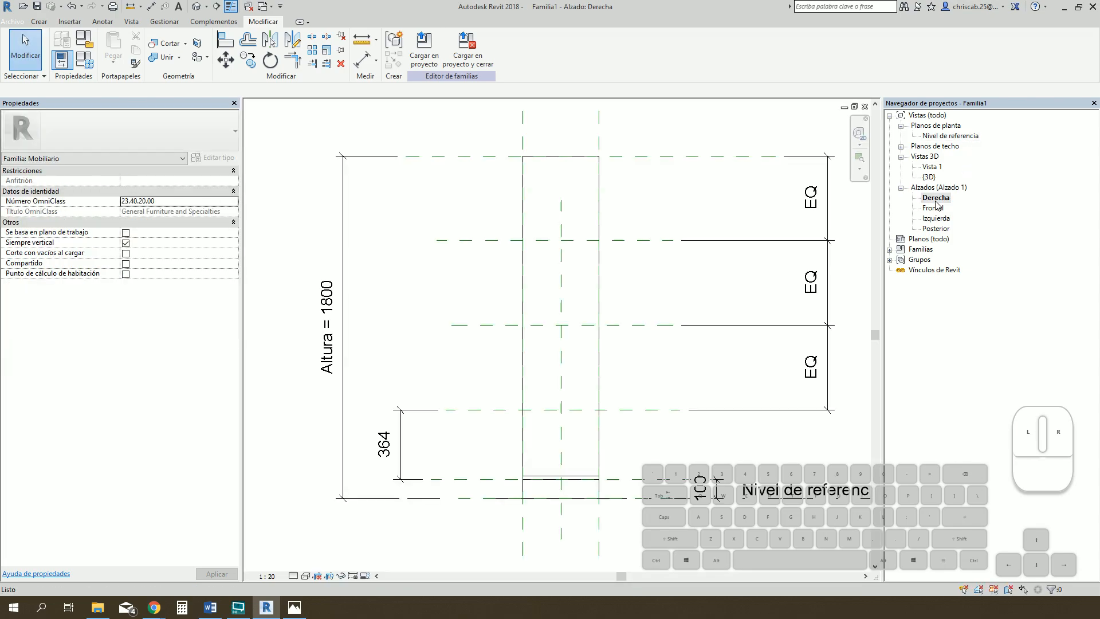
pyautogui.doubleClick(934, 208)
# - Copy the base shelf up to the first reference plane above it, with the Restringir option off
pyautogui.scroll(3, 568, 436)
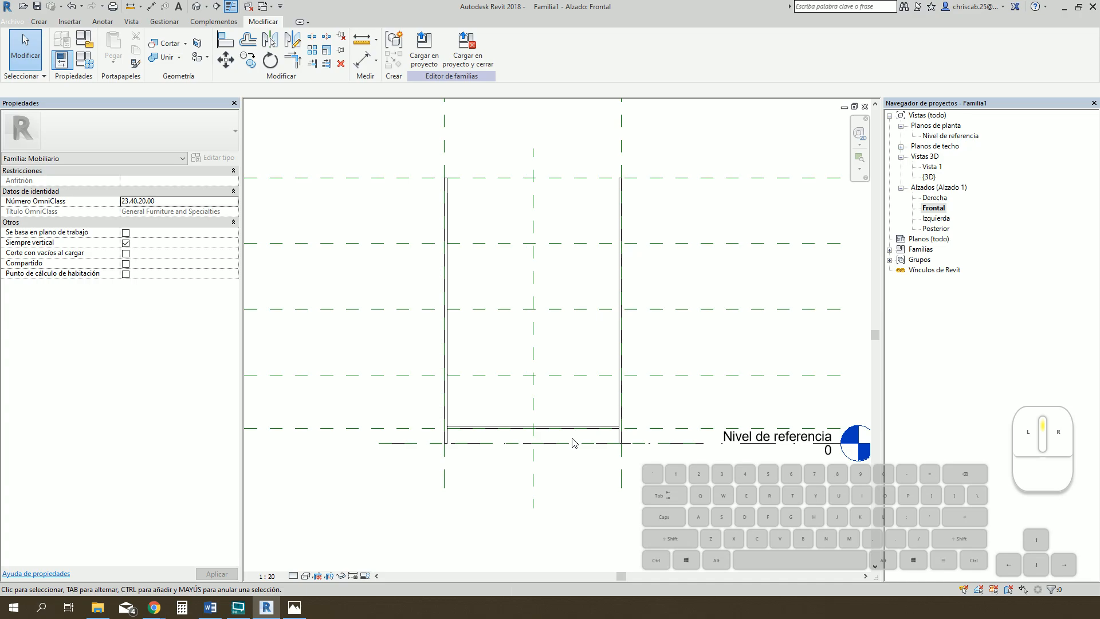
pyautogui.click(564, 426)
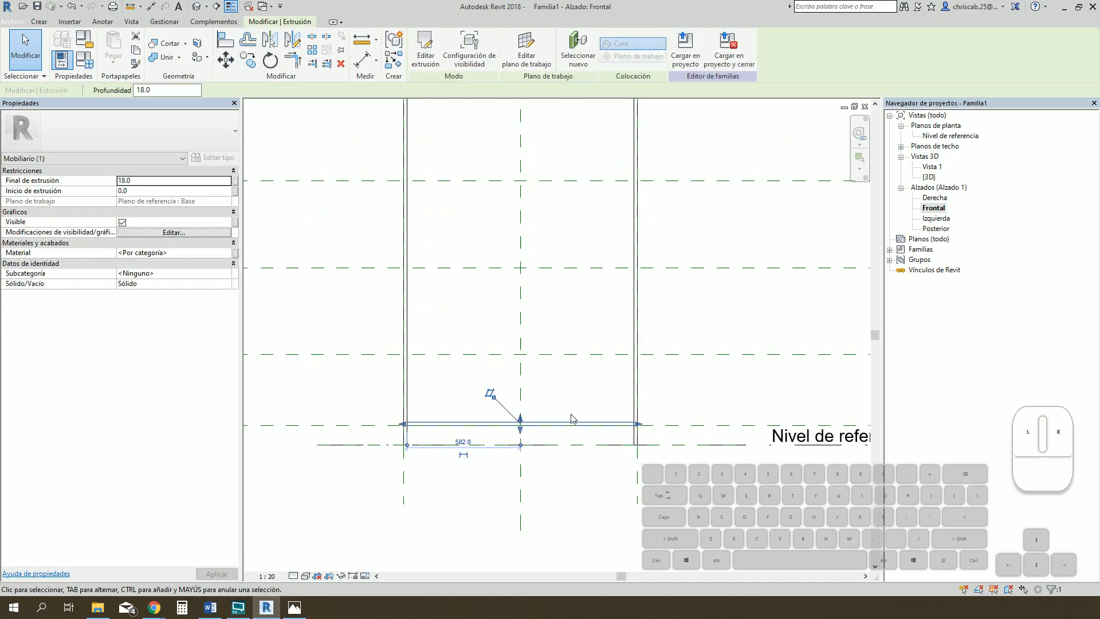
pyautogui.click(248, 63)
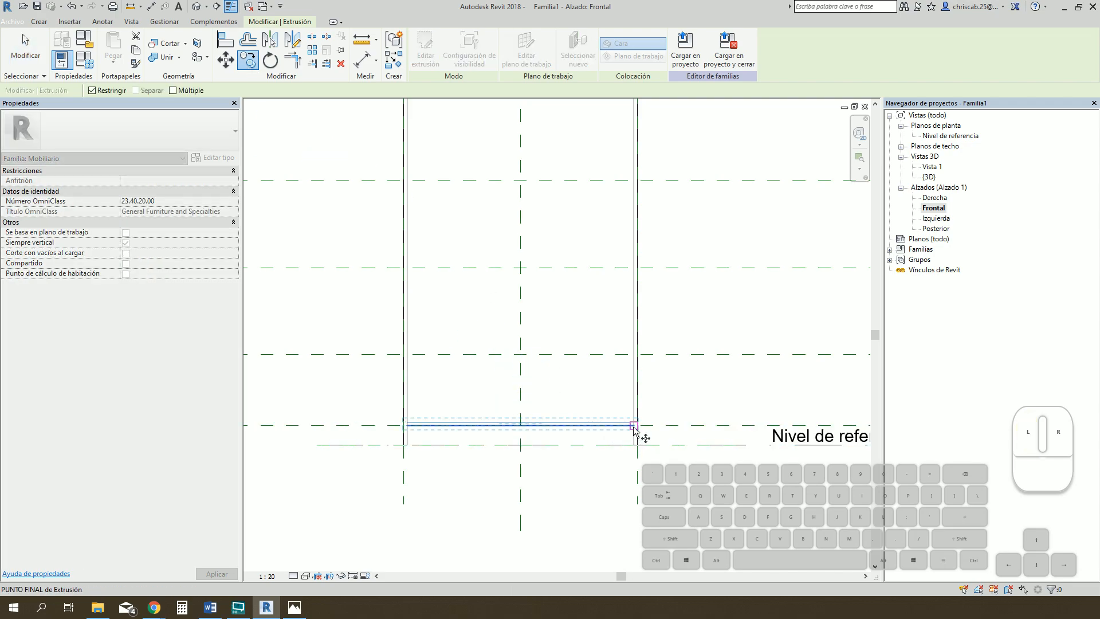
pyautogui.click(634, 371)
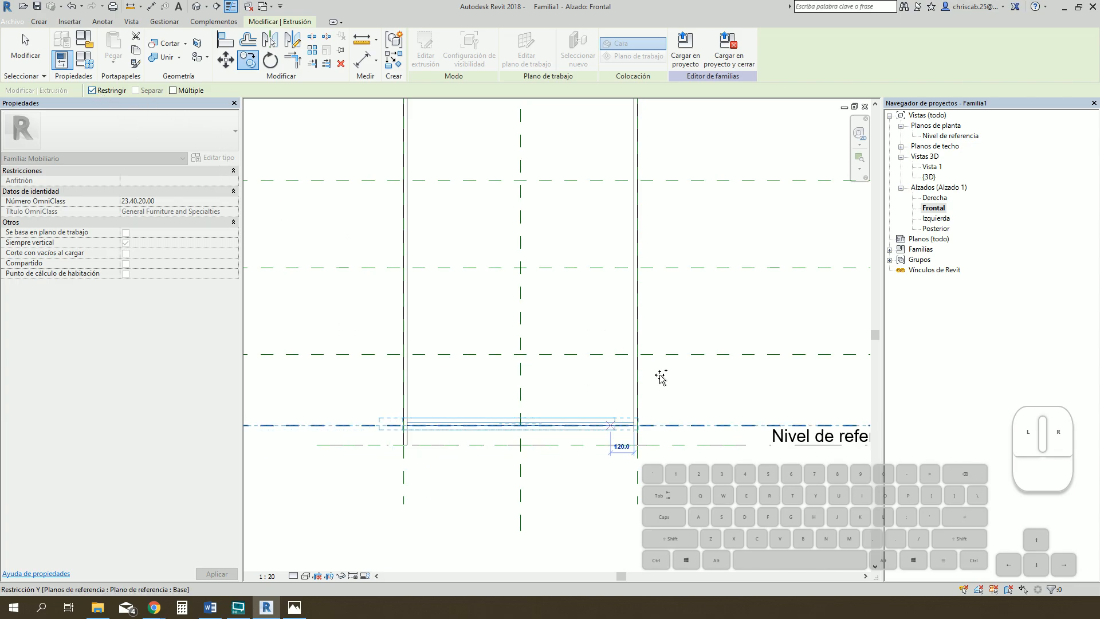
pyautogui.click(92, 90)
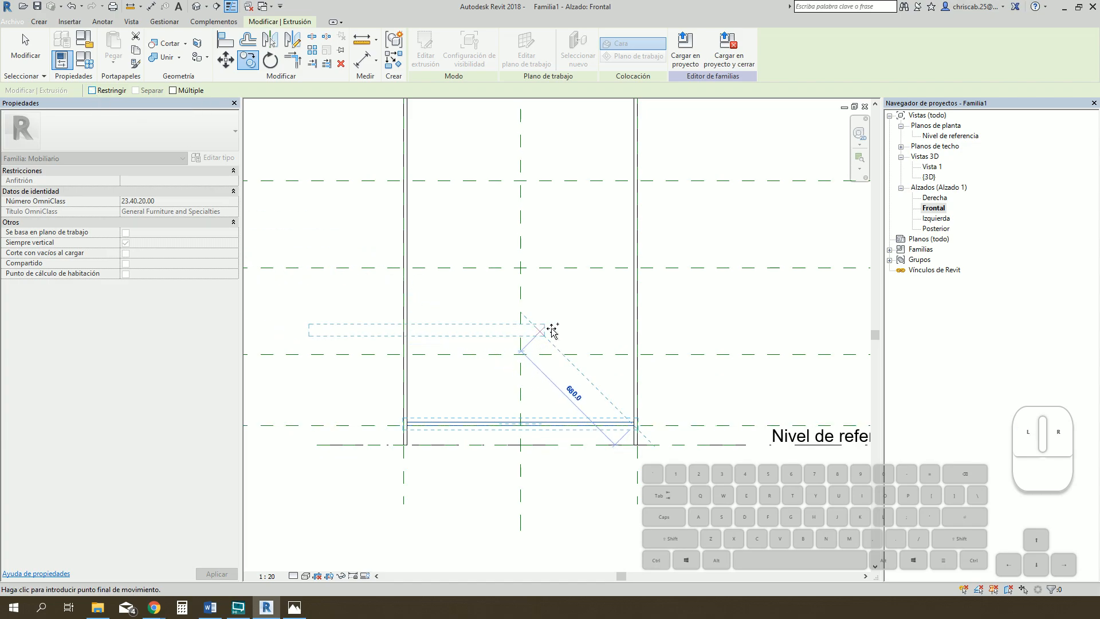
pyautogui.click(634, 356)
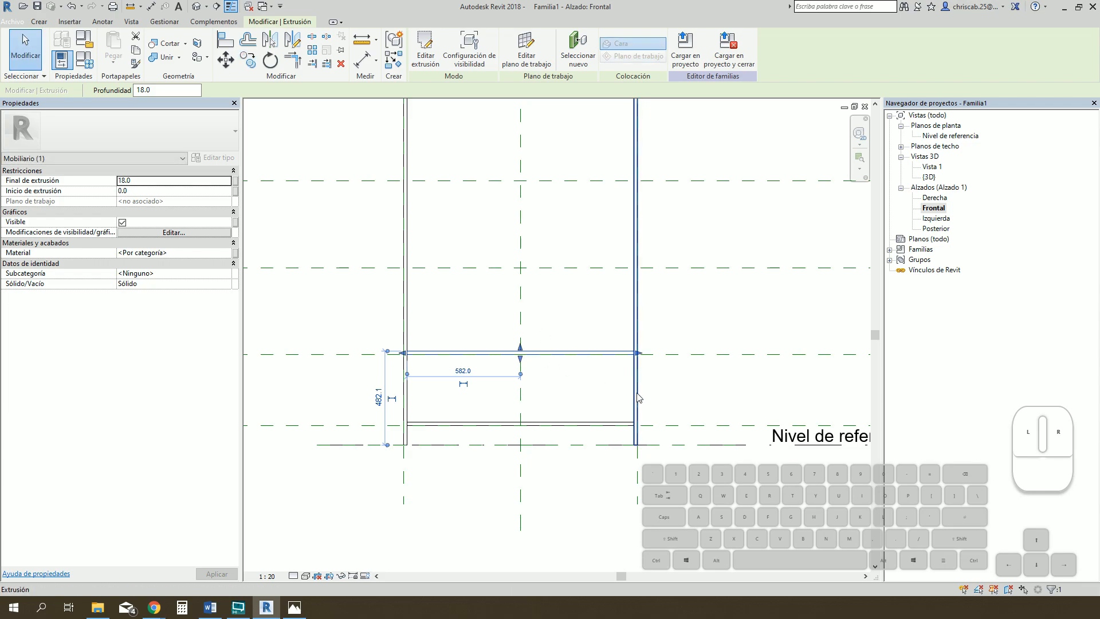
# - Copy the new shelf onto the next two reference planes above it, using the Múltiple option
pyautogui.click(611, 378)
pyautogui.click(612, 356)
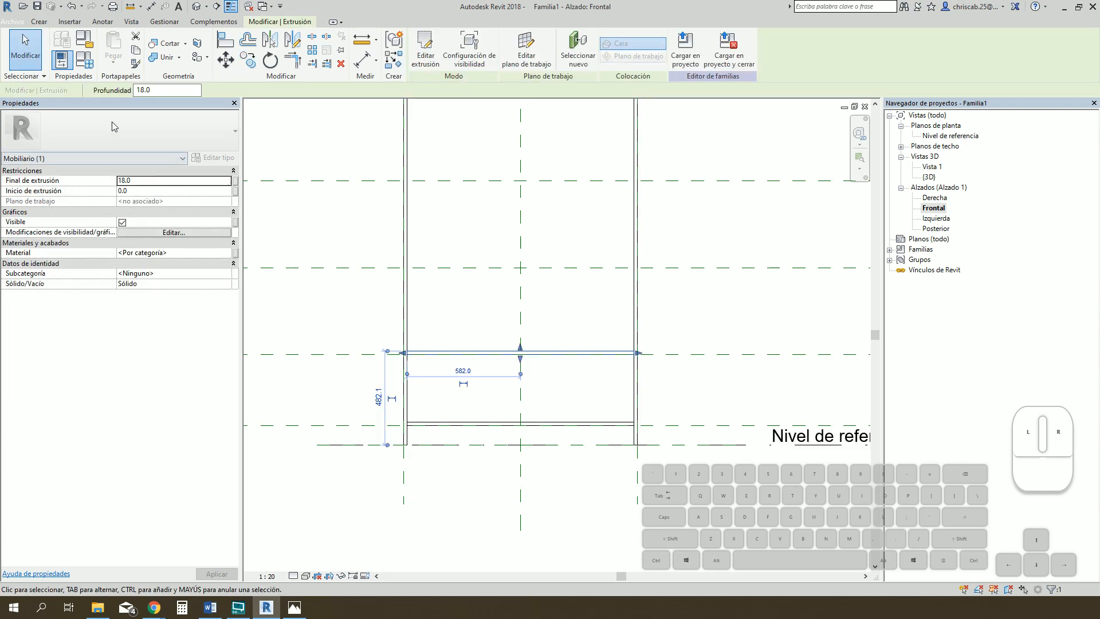
pyautogui.click(251, 64)
pyautogui.click(172, 91)
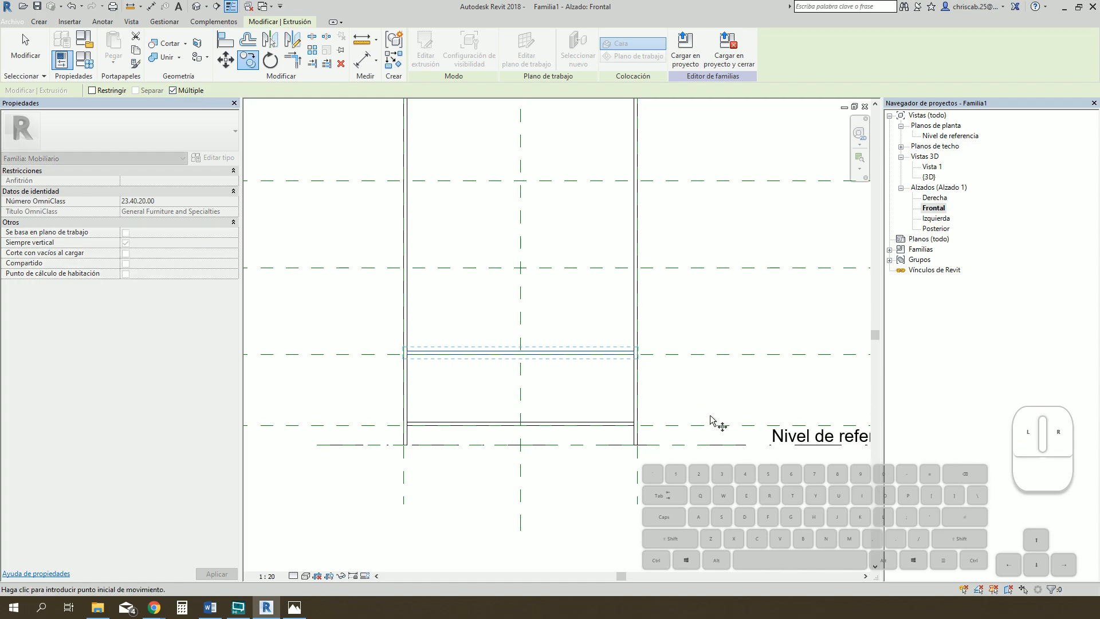
pyautogui.click(635, 355)
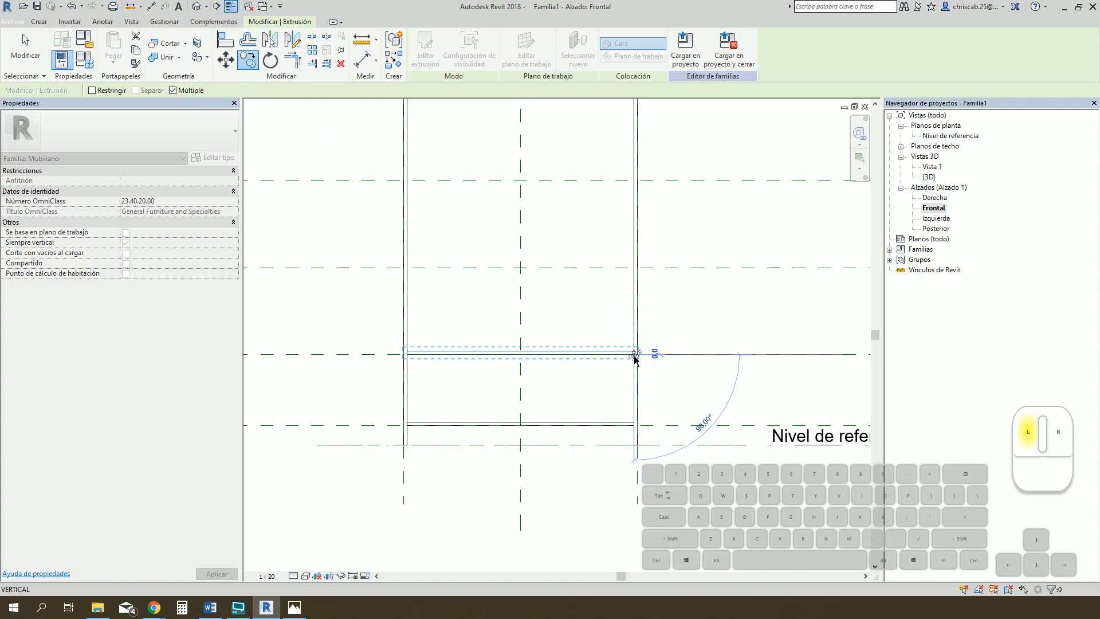
pyautogui.click(635, 271)
pyautogui.moveTo(688, 335); pyautogui.dragTo(701, 406, button='middle')
pyautogui.click(648, 247)
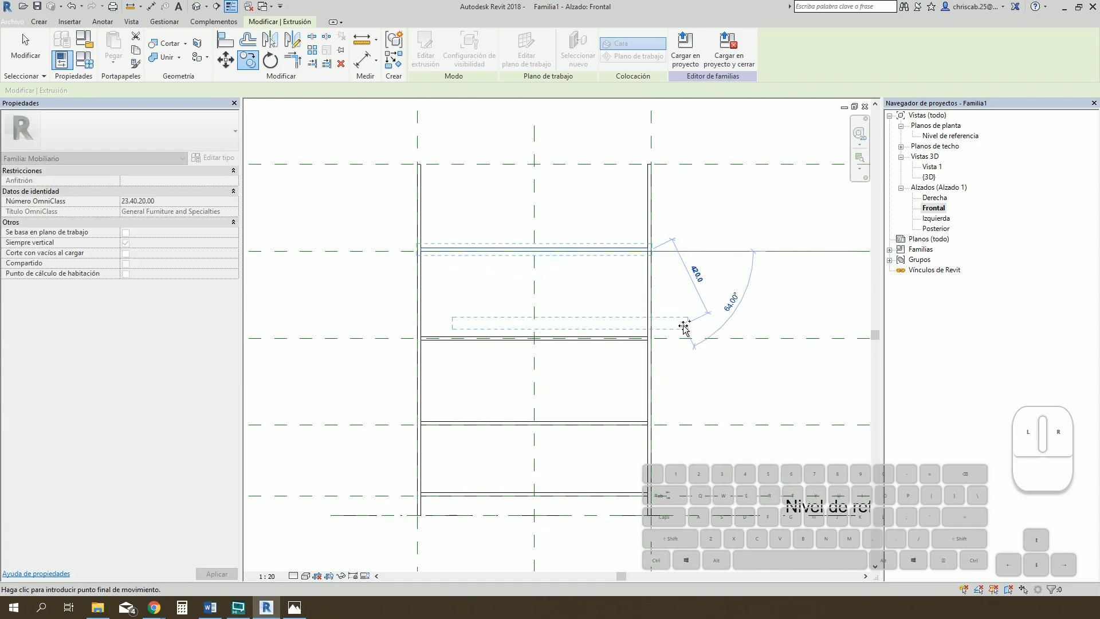
# - Copy the uppermost shelf from its upper corner so its upper face sits on the highest reference plane
pyautogui.moveTo(684, 327); pyautogui.dragTo(697, 404, button='middle')
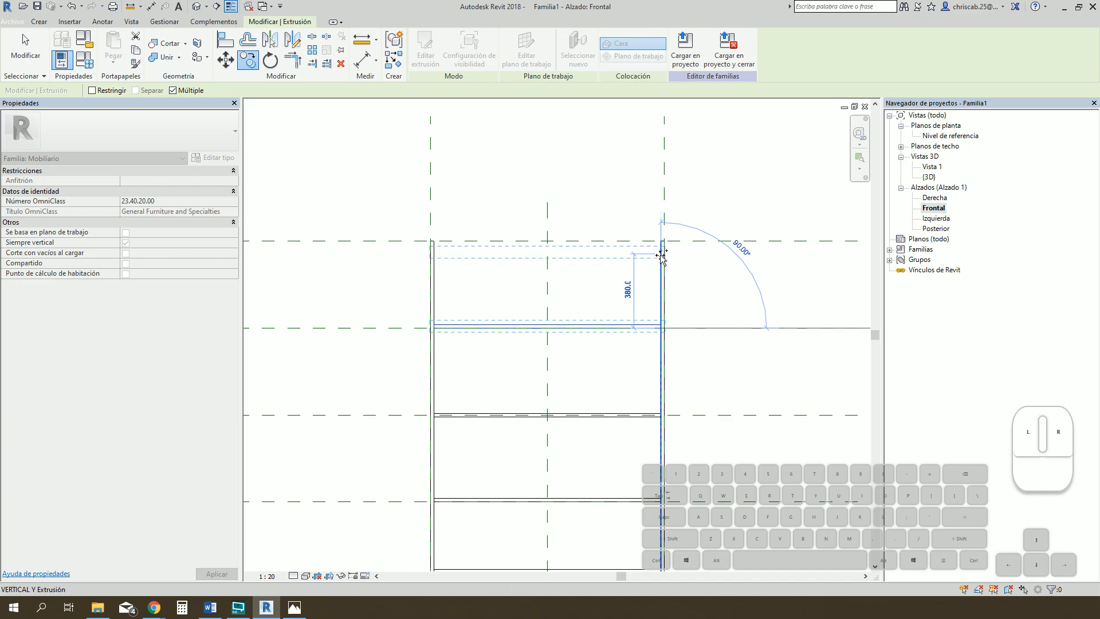
pyautogui.scroll(3, 662, 256)
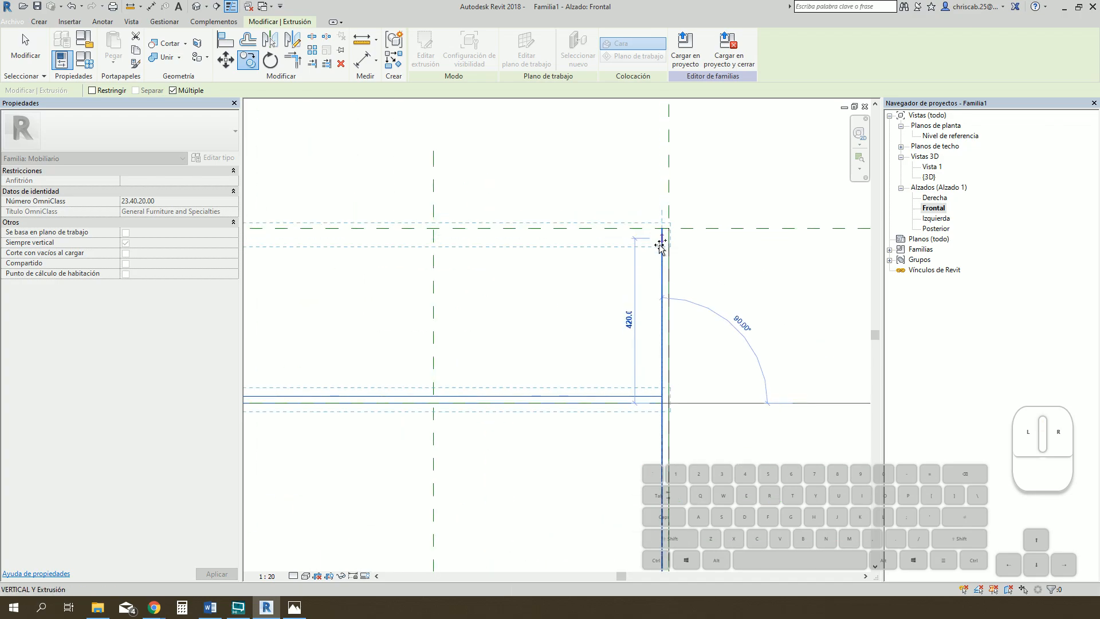
pyautogui.press('Escape')
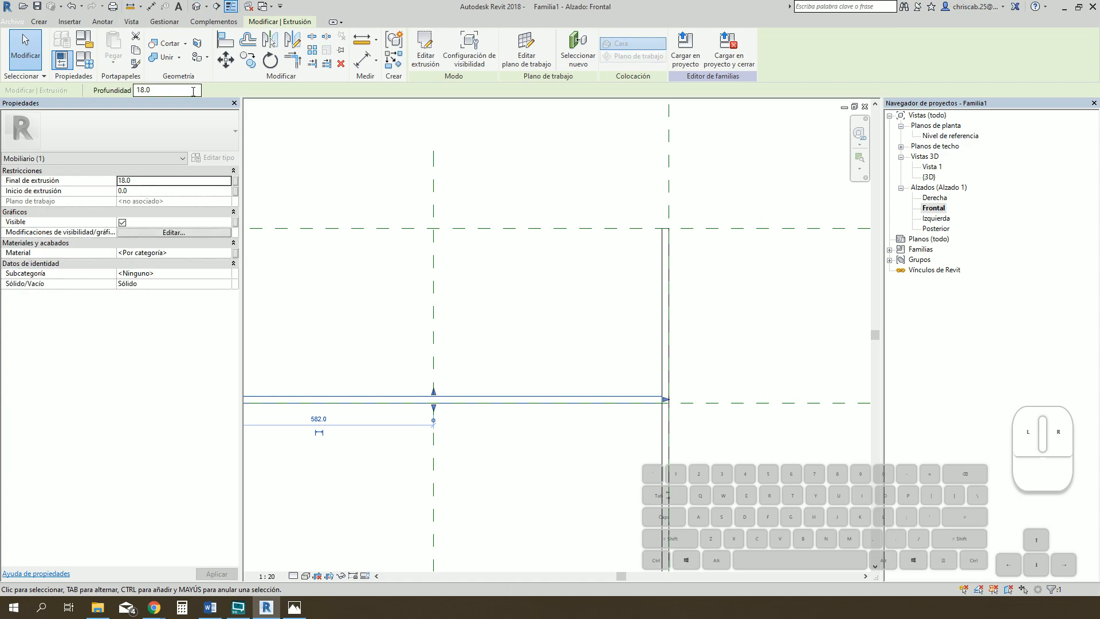
pyautogui.click(249, 63)
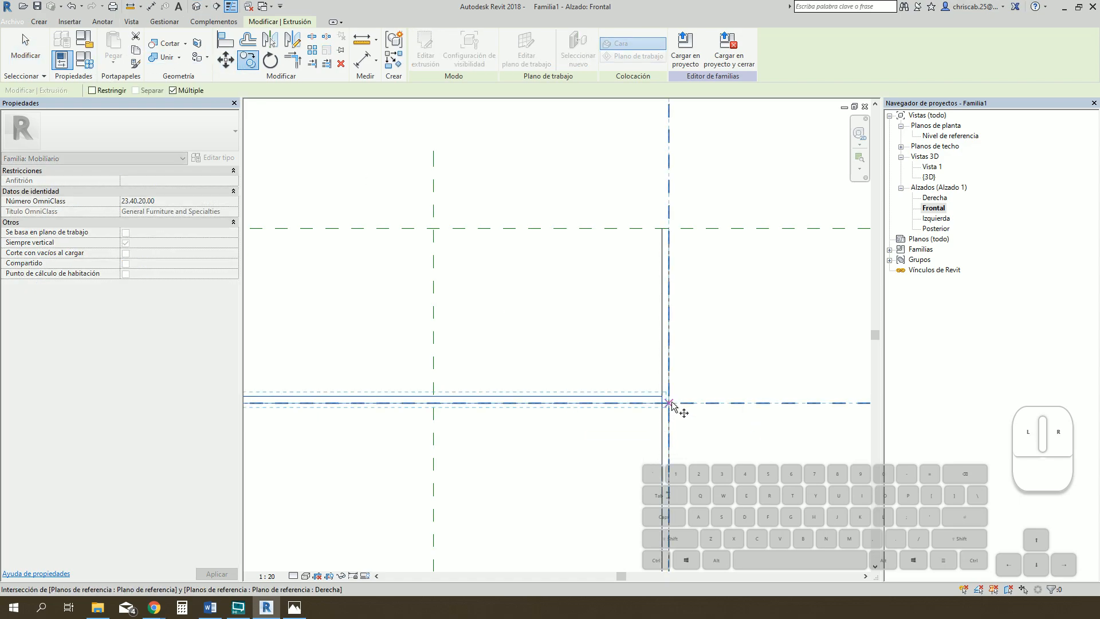
pyautogui.click(663, 396)
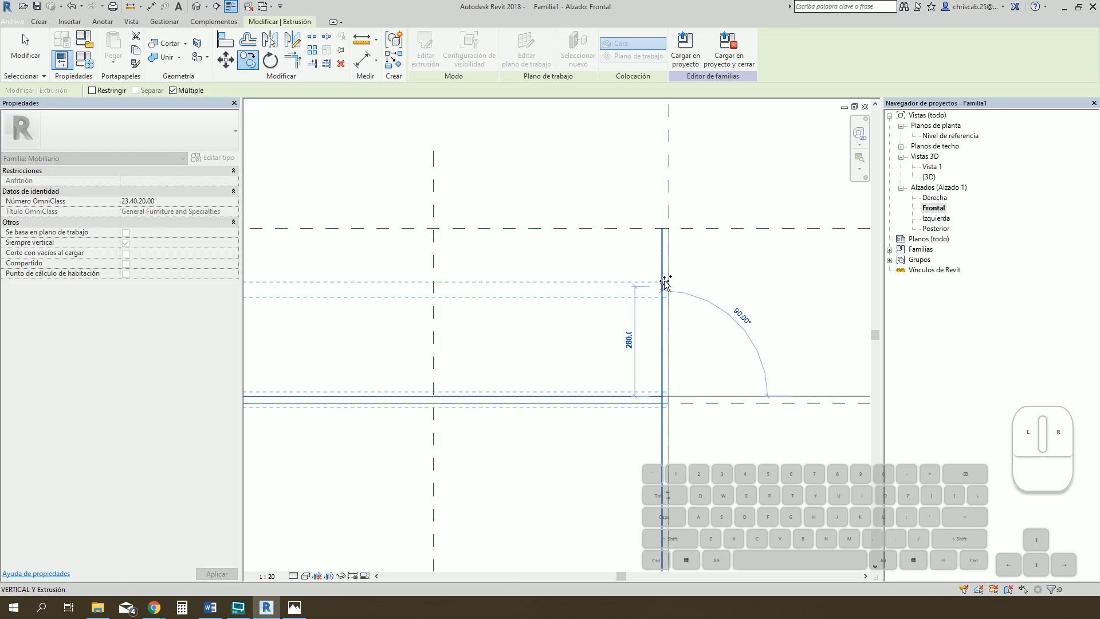
pyautogui.click(663, 228)
pyautogui.scroll(-3, 699, 295)
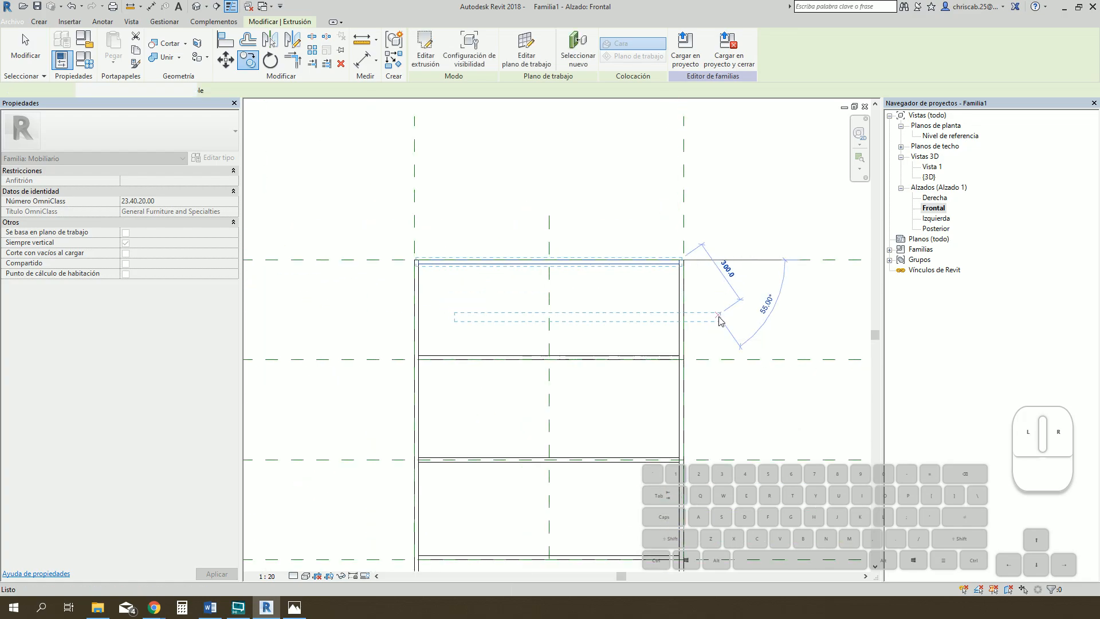
pyautogui.press('Escape')
pyautogui.press('Escape')
# - Shorten the right side panel so its upper end stops at the underside of the top shelf
pyautogui.scroll(2, 696, 298)
pyautogui.click(676, 290)
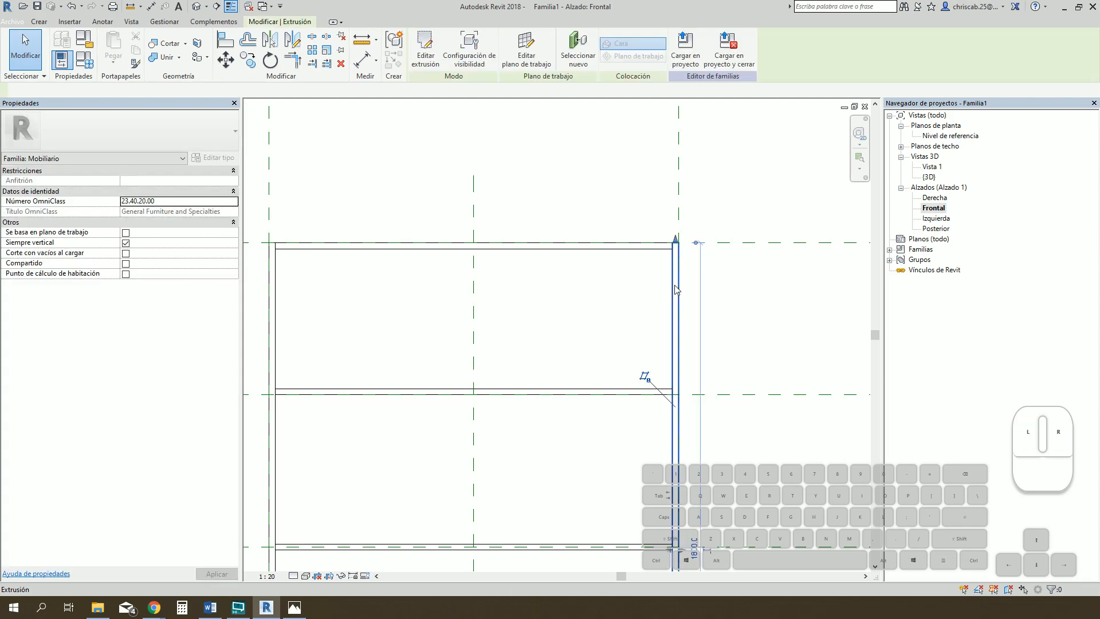
pyautogui.scroll(2, 676, 280)
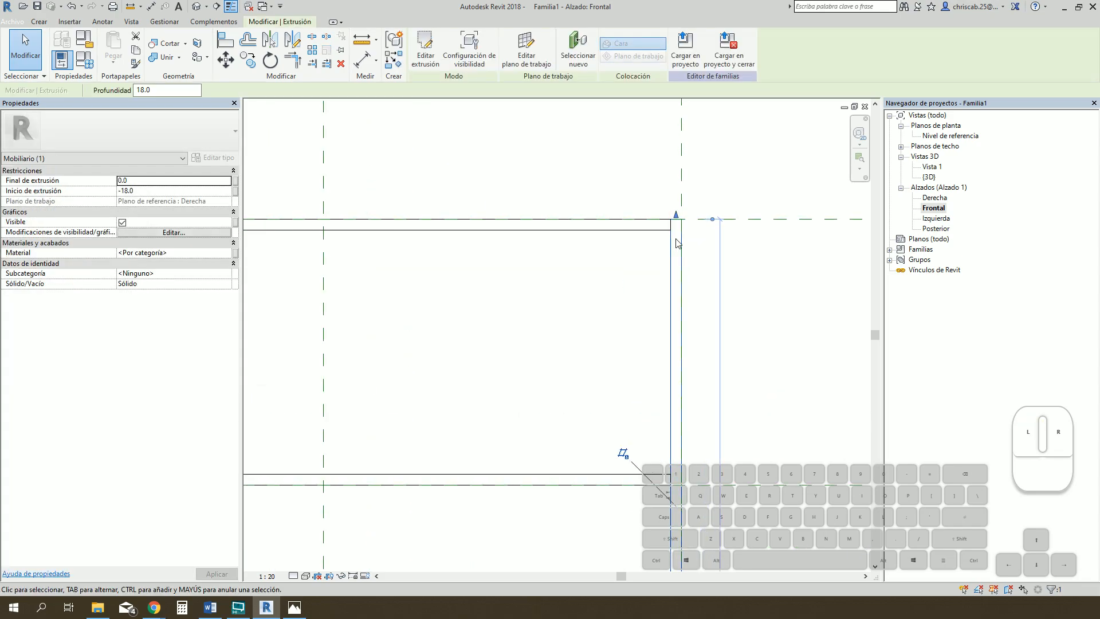
pyautogui.press('a')
pyautogui.press('l')
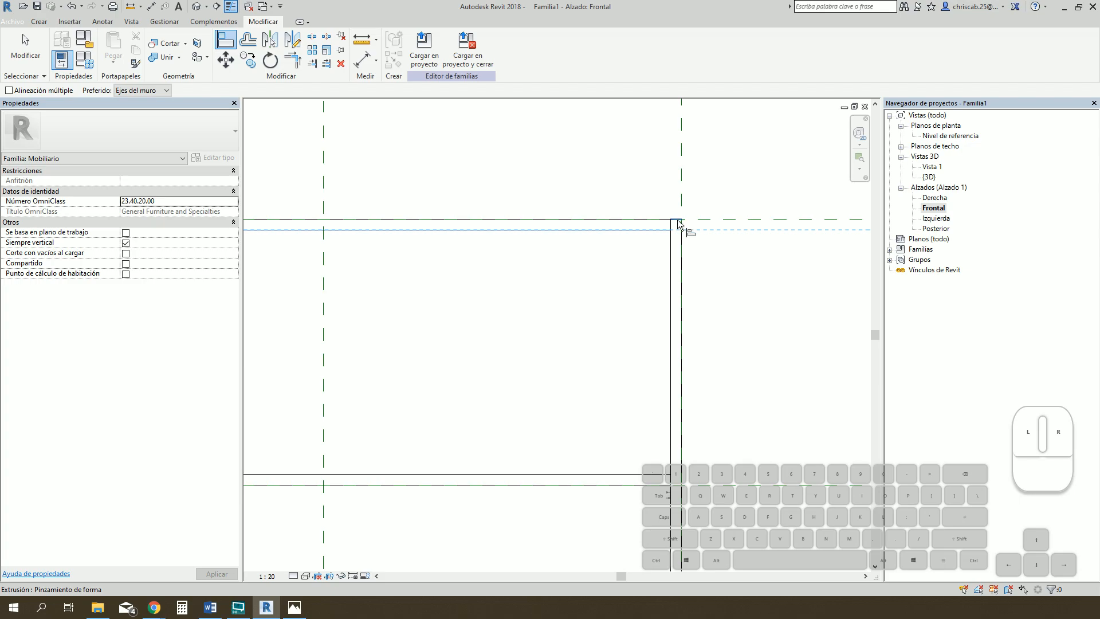
pyautogui.press('Escape')
pyautogui.press('Escape')
pyautogui.click(670, 225)
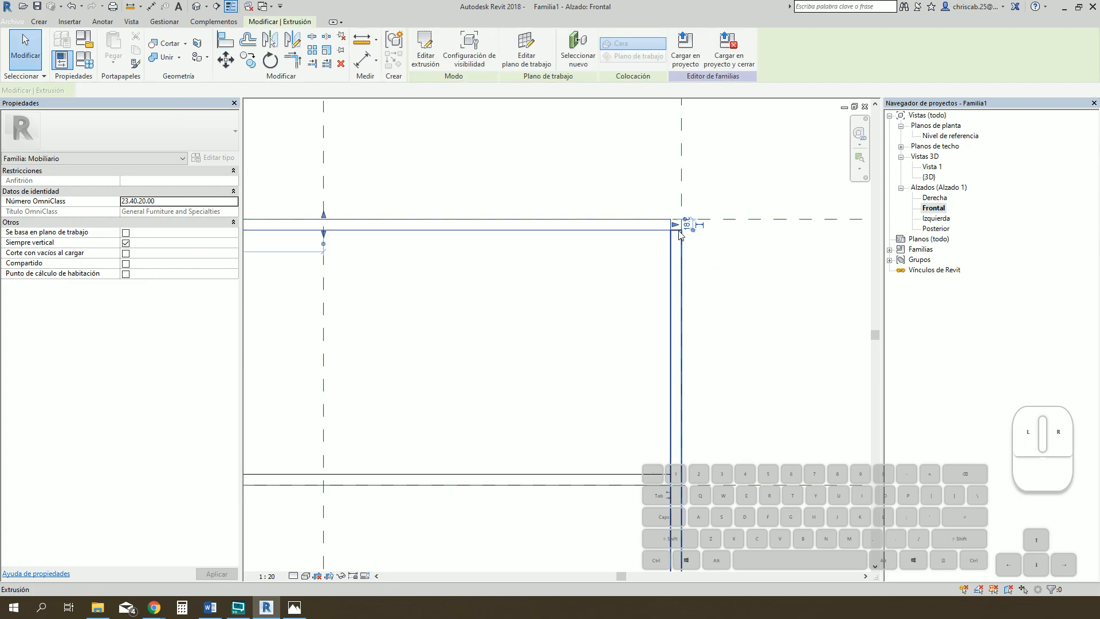
# - Align the top shelf's right end with the right reference plane so it covers the side panel
pyautogui.click(708, 280)
pyautogui.press('a')
pyautogui.press('l')
pyautogui.click(682, 288)
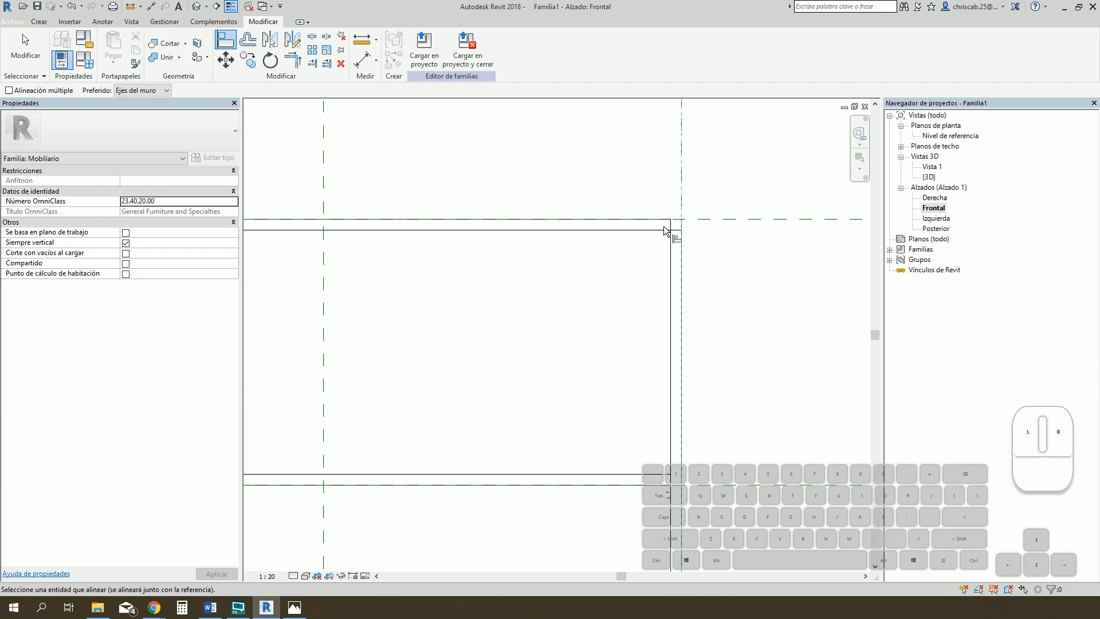
pyautogui.click(672, 225)
# - Shorten the left side panel so its upper end stops at the underside of the top shelf
pyautogui.scroll(-1, 690, 318)
pyautogui.moveTo(389, 298); pyautogui.dragTo(580, 320, button='middle')
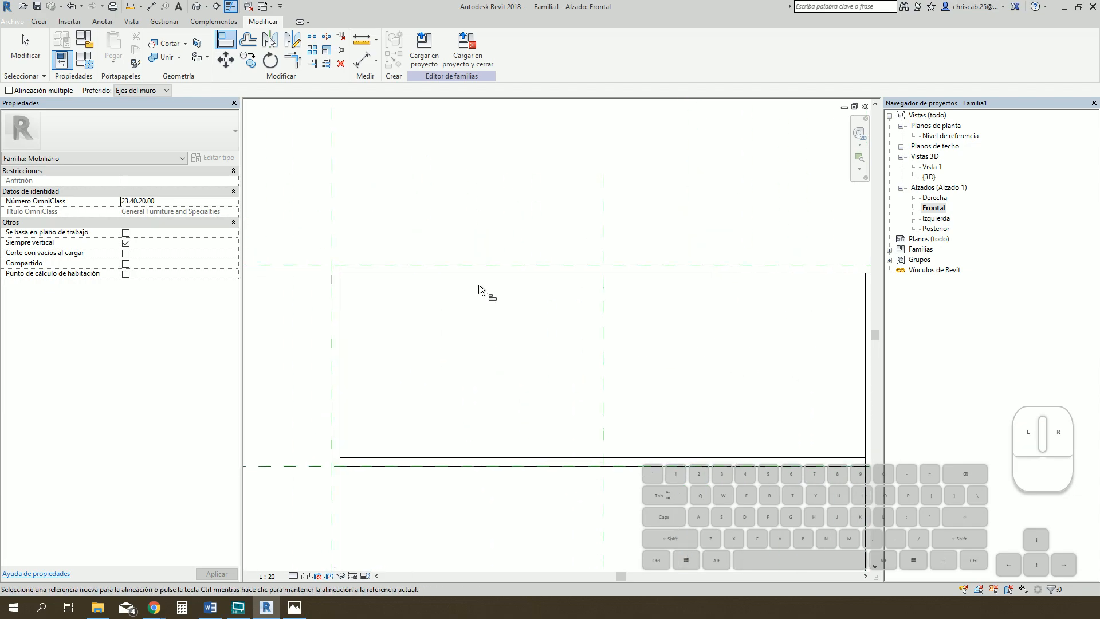
pyautogui.scroll(2, 323, 296)
pyautogui.press('Escape')
pyautogui.click(345, 263)
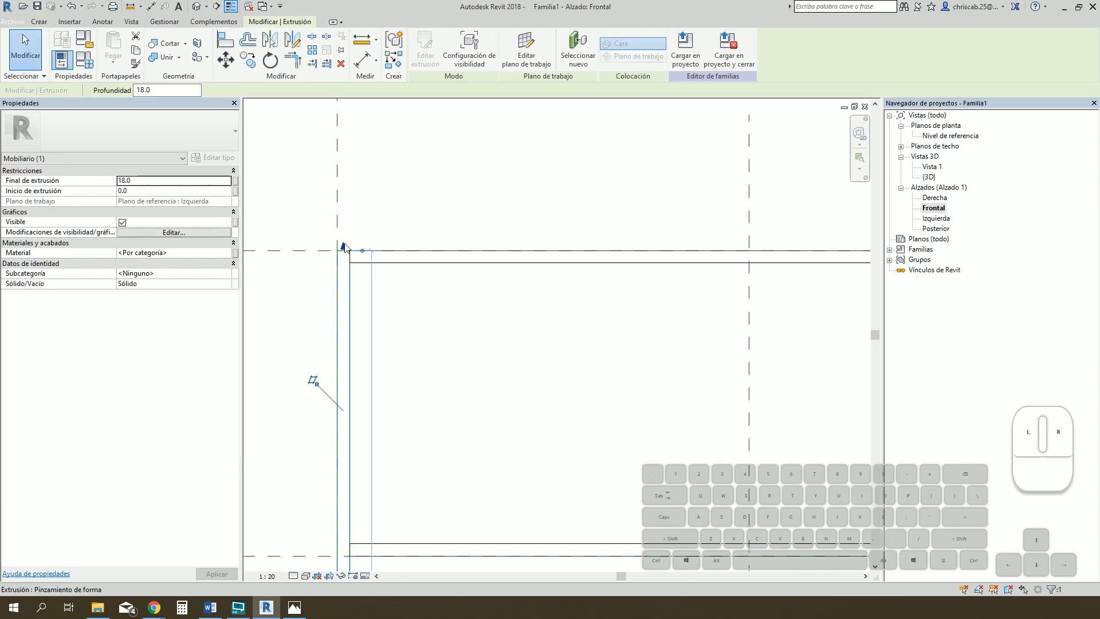
pyautogui.press('Escape')
# - Align the top shelf's left end with the left reference plane
pyautogui.press('a')
pyautogui.press('l')
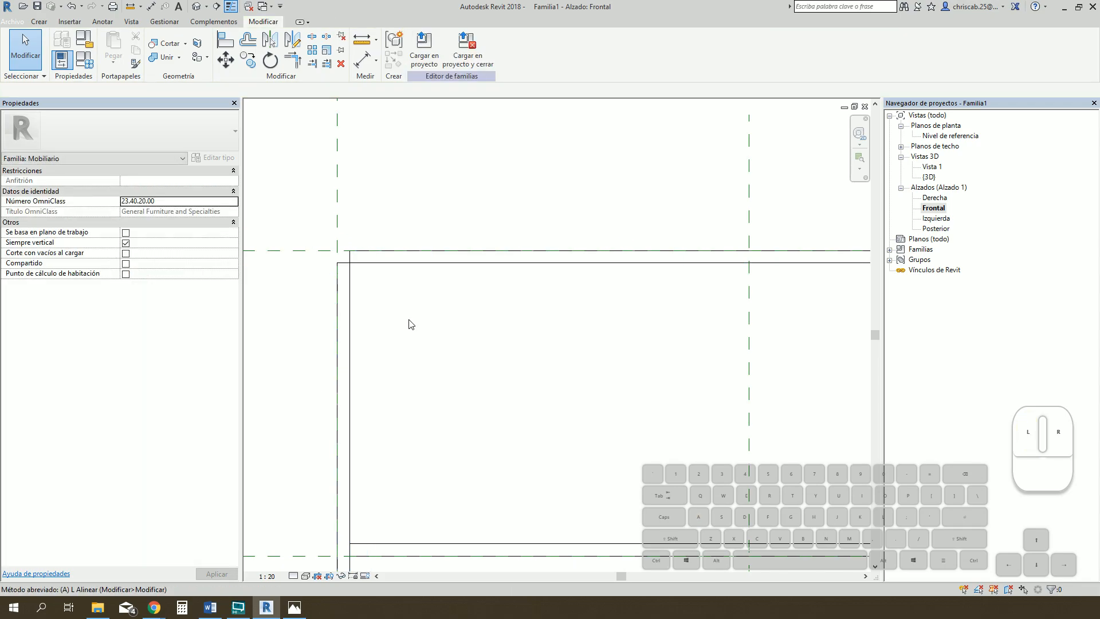
pyautogui.click(337, 305)
pyautogui.click(349, 275)
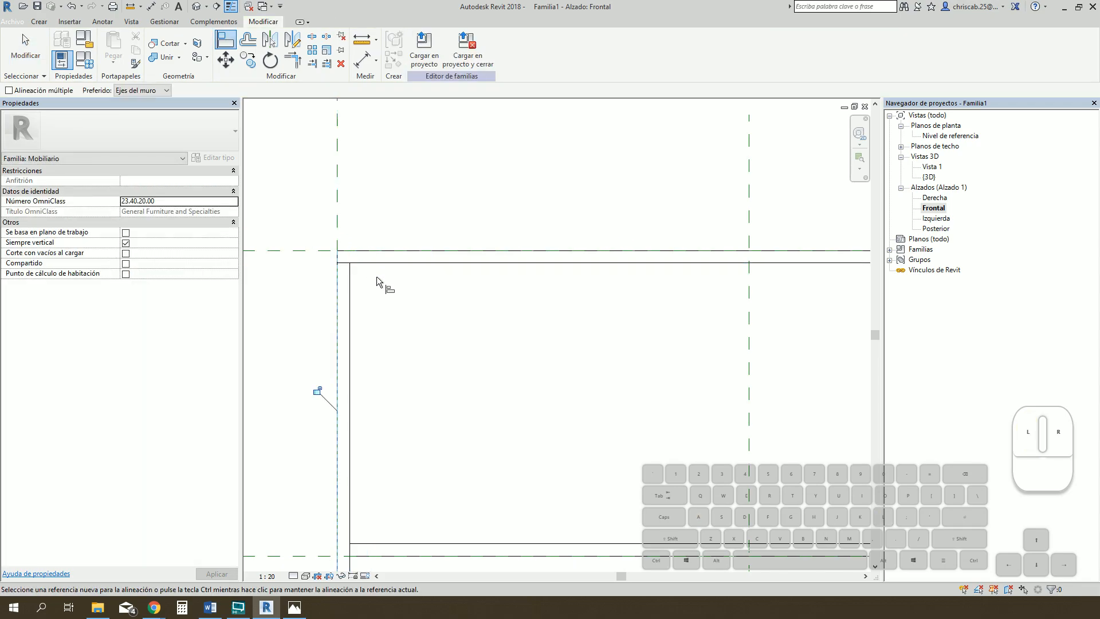
pyautogui.scroll(-1, 396, 295)
pyautogui.scroll(-4, 506, 363)
pyautogui.press('Escape')
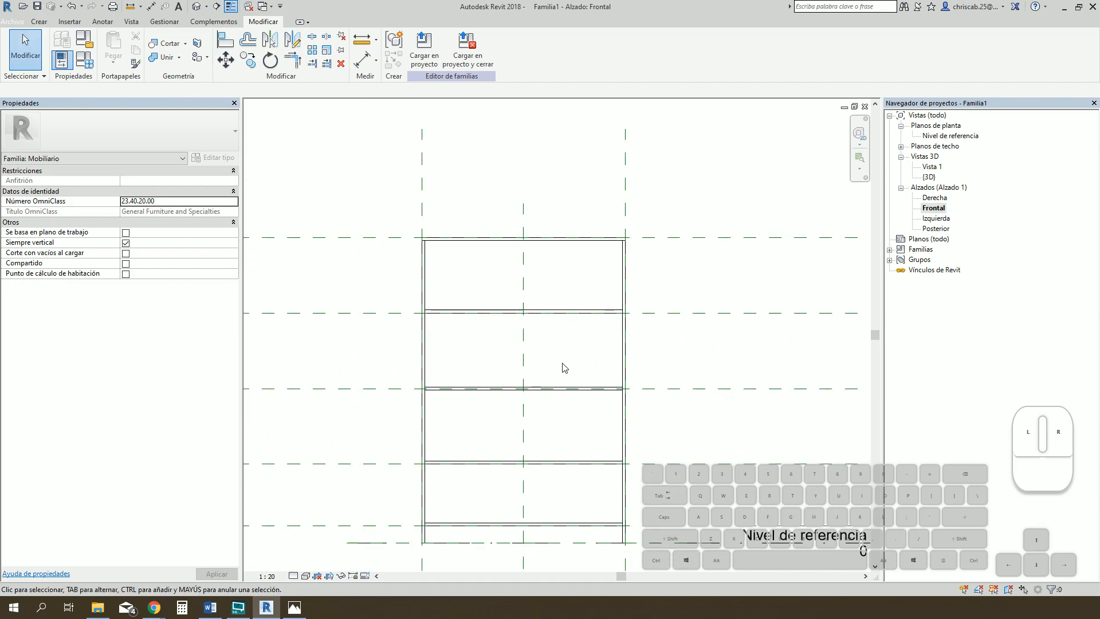
# - Open the 3D view, set the visual style to Shaded and inspect the whole bookcase
pyautogui.click(197, 7)
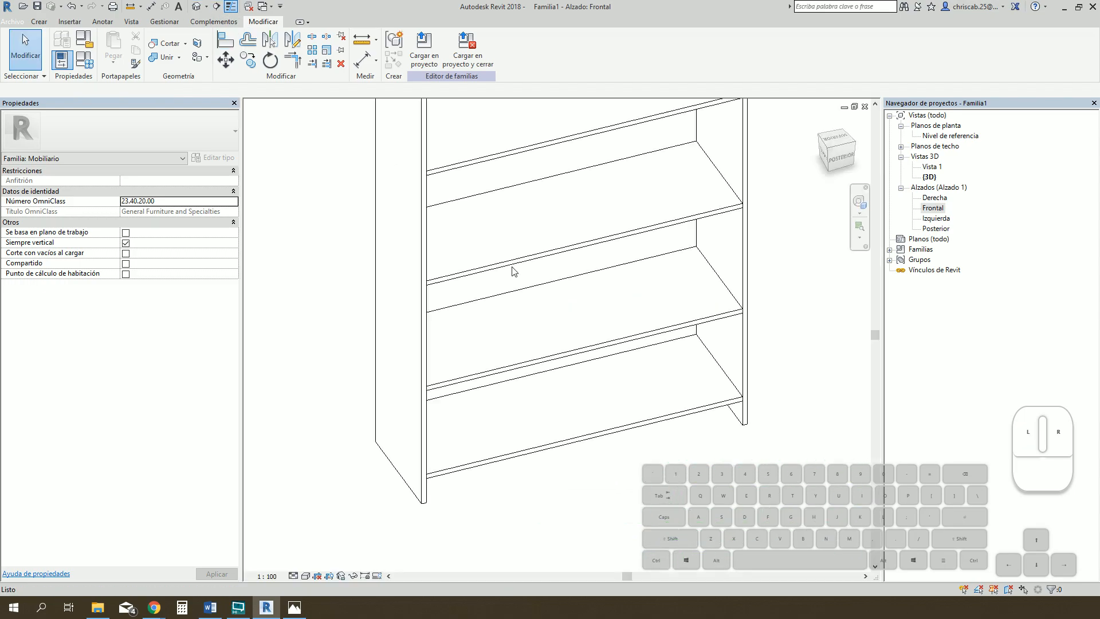
pyautogui.press('s')
pyautogui.press('d')
pyautogui.moveTo(696, 411)
pyautogui.keyDown('shift'); pyautogui.mouseDown(button='middle')
pyautogui.moveTo(545, 368)
pyautogui.moveTo(712, 393)
pyautogui.moveTo(683, 422)
pyautogui.mouseUp(button='middle'); pyautogui.keyUp('shift')
pyautogui.keyDown('shift'); pyautogui.moveTo(640, 486); pyautogui.dragTo(354, 275, button='middle'); pyautogui.keyUp('shift')
# - In the family types, set Longitud to 1500 and Anchura to 500, applying each value to the bookcase
pyautogui.click(86, 60)
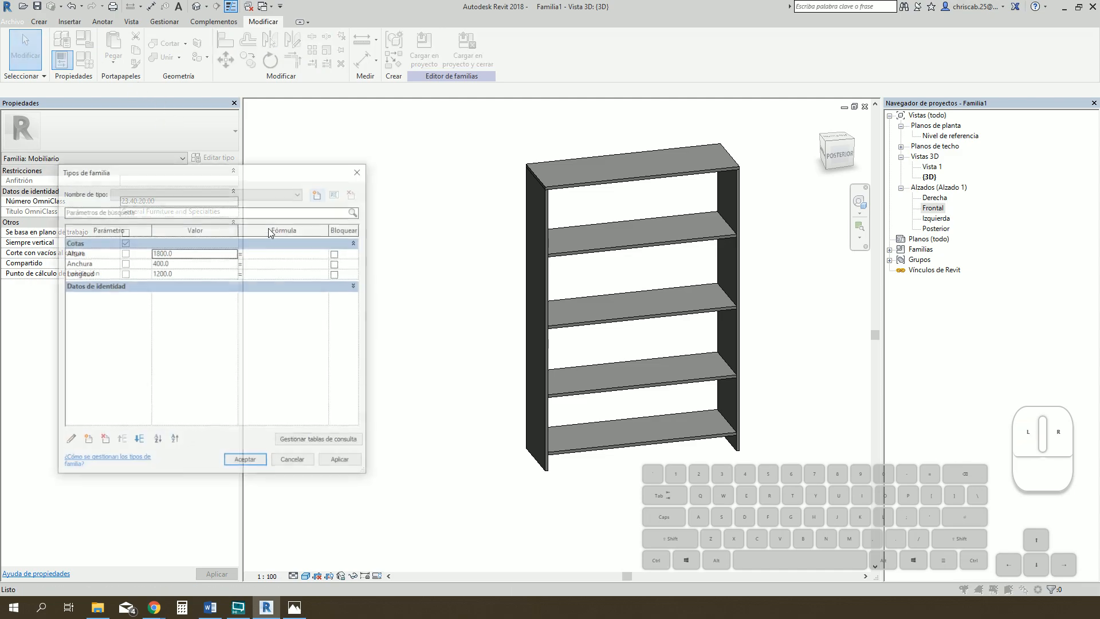
pyautogui.click(192, 274)
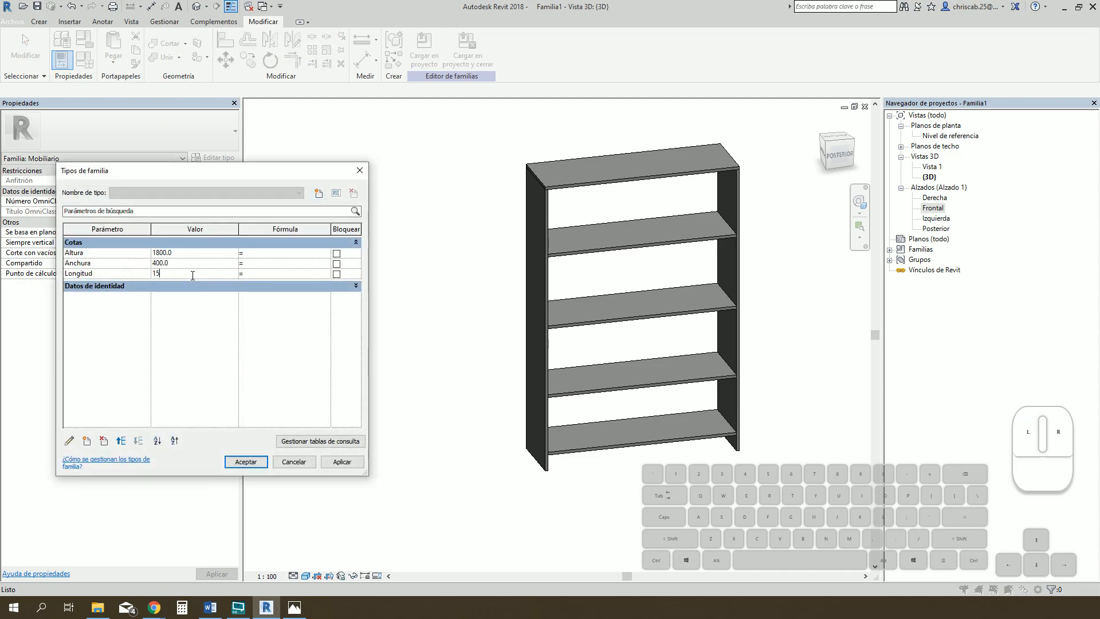
pyautogui.click(342, 462)
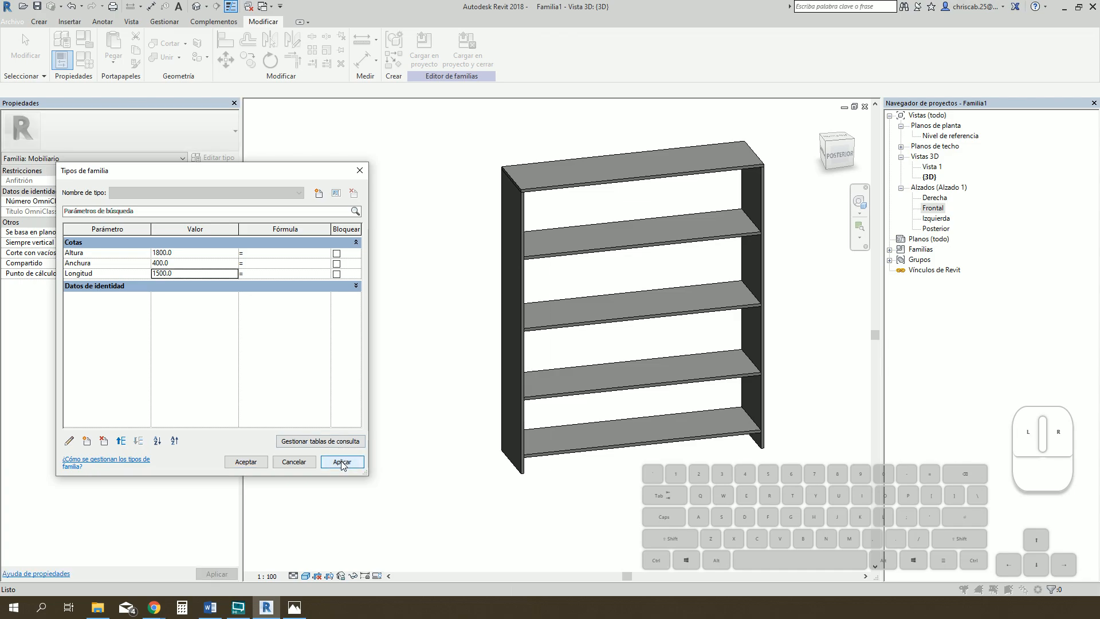
pyautogui.click(195, 263)
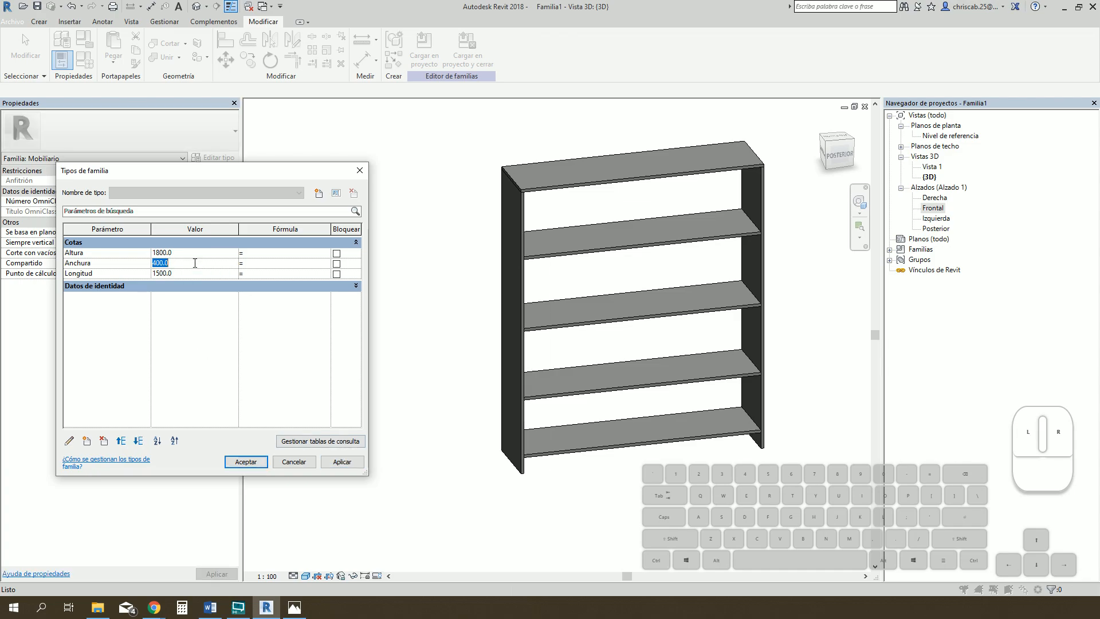
pyautogui.click(342, 462)
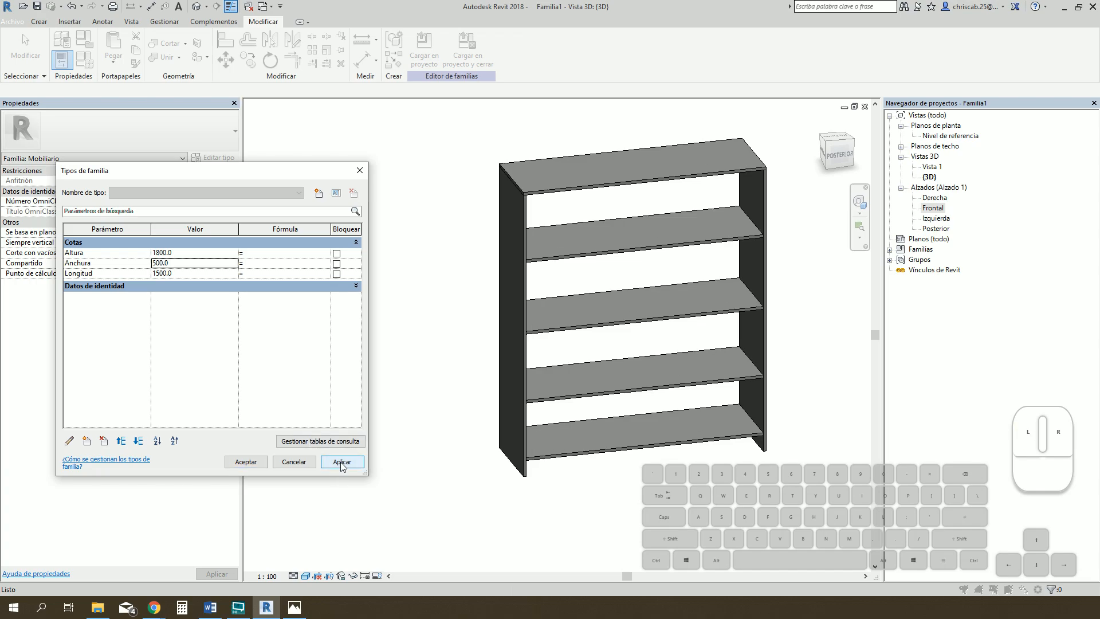
# - Set the Altura parameter to 1600, apply it to the bookcase and accept the family types
pyautogui.click(195, 253)
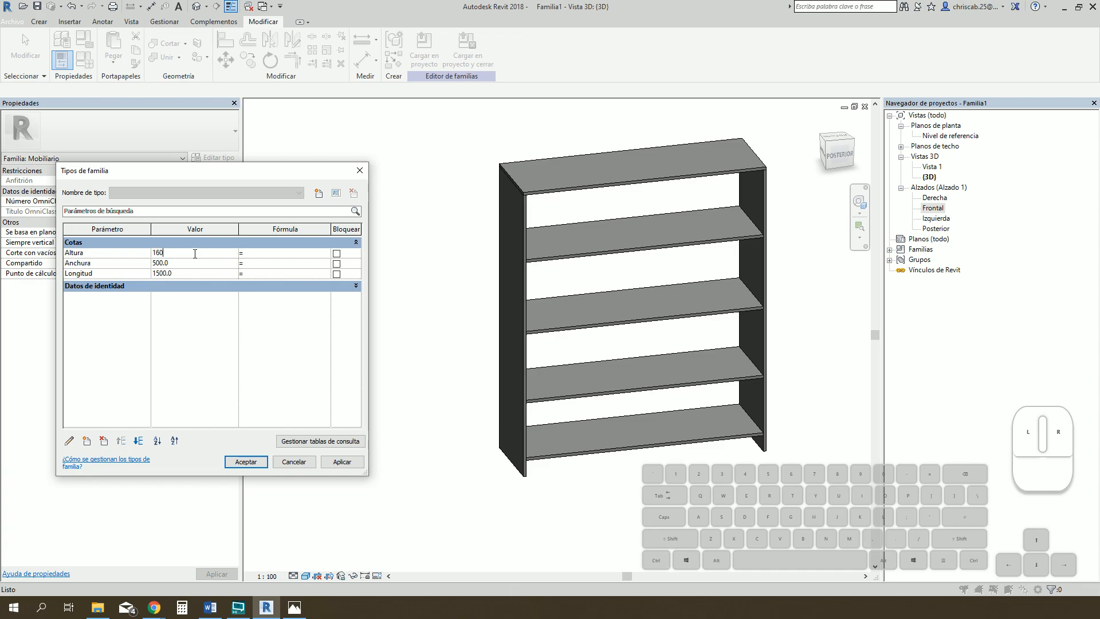
pyautogui.write('1600')
pyautogui.click(342, 462)
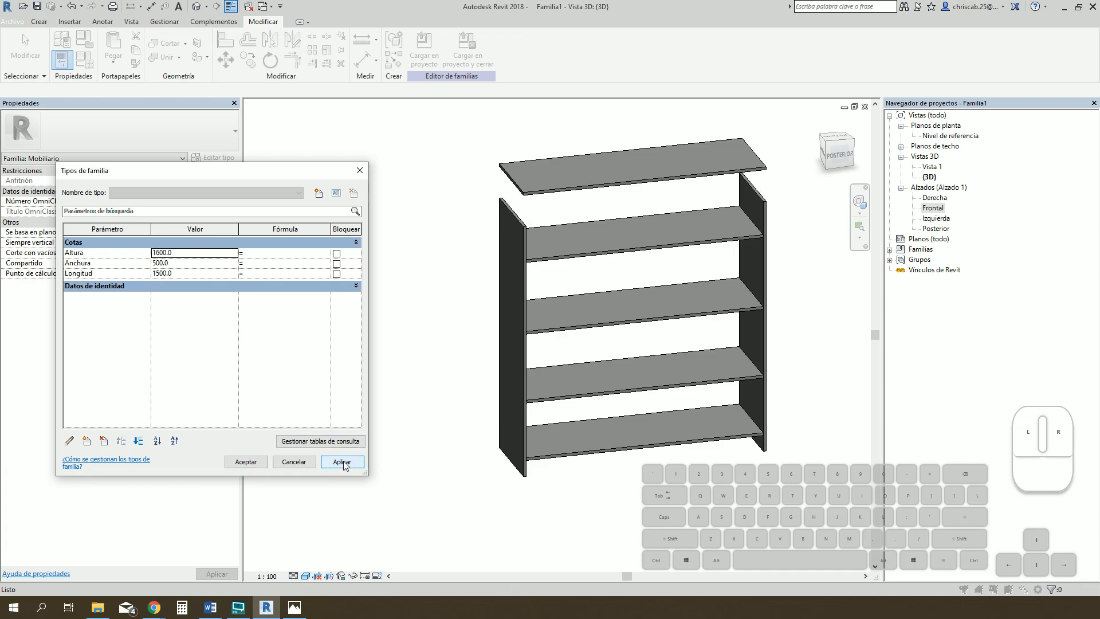
pyautogui.click(249, 462)
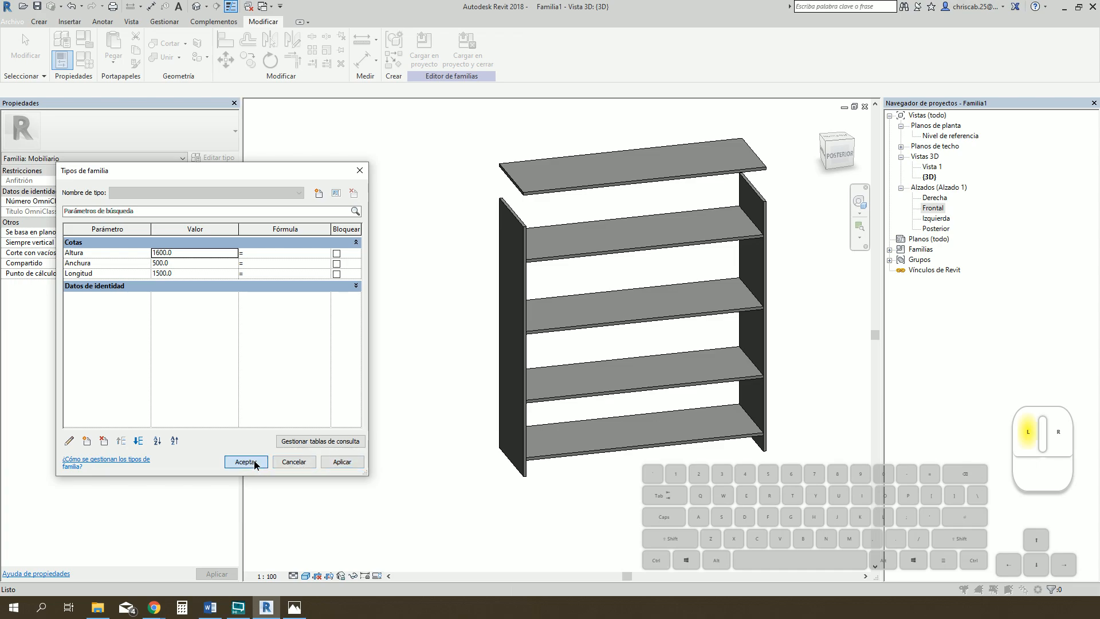
# - Open the Frontal elevation and align the middle shelf's underside with the reference plane just below it
pyautogui.doubleClick(931, 210)
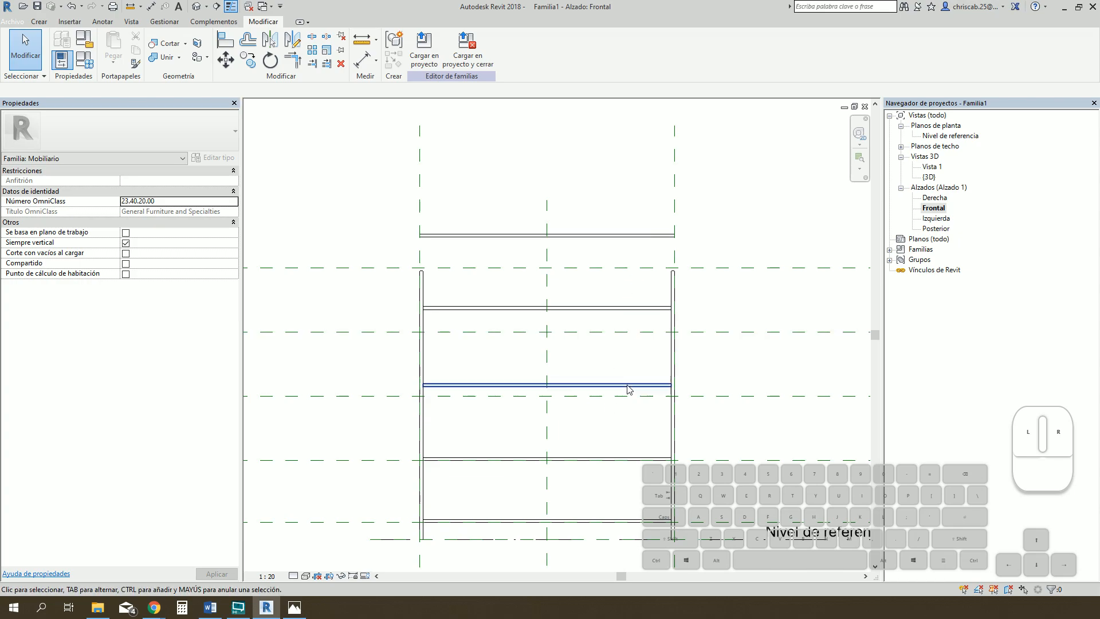
pyautogui.moveTo(628, 410)
pyautogui.mouseDown(button='middle')
pyautogui.moveTo(636, 359)
pyautogui.moveTo(627, 389)
pyautogui.mouseUp(button='middle')
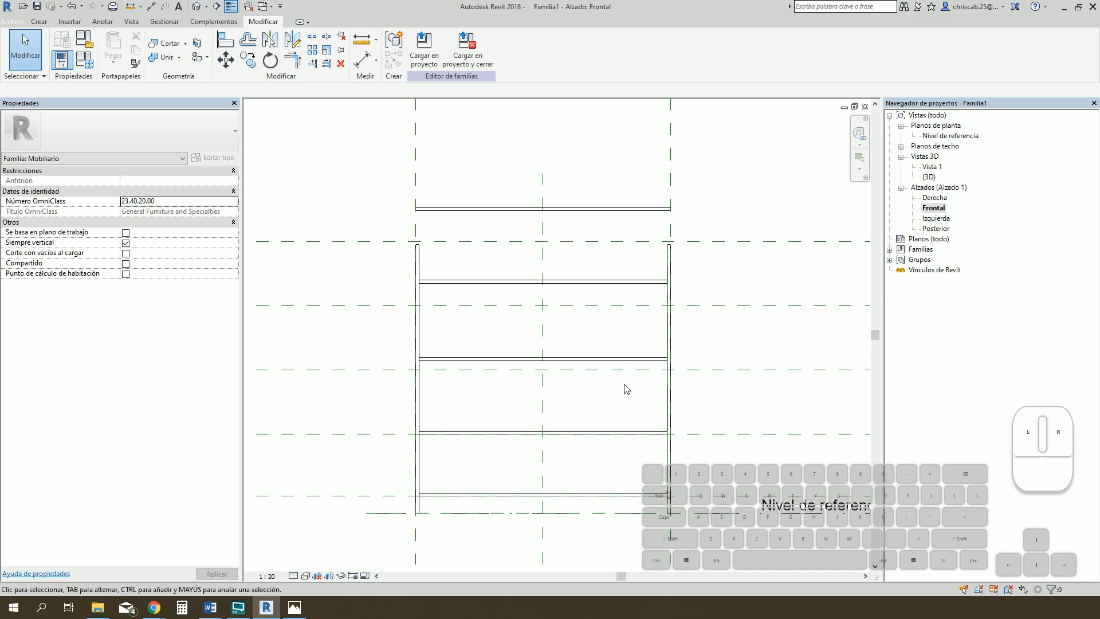
pyautogui.press('a')
pyautogui.press('l')
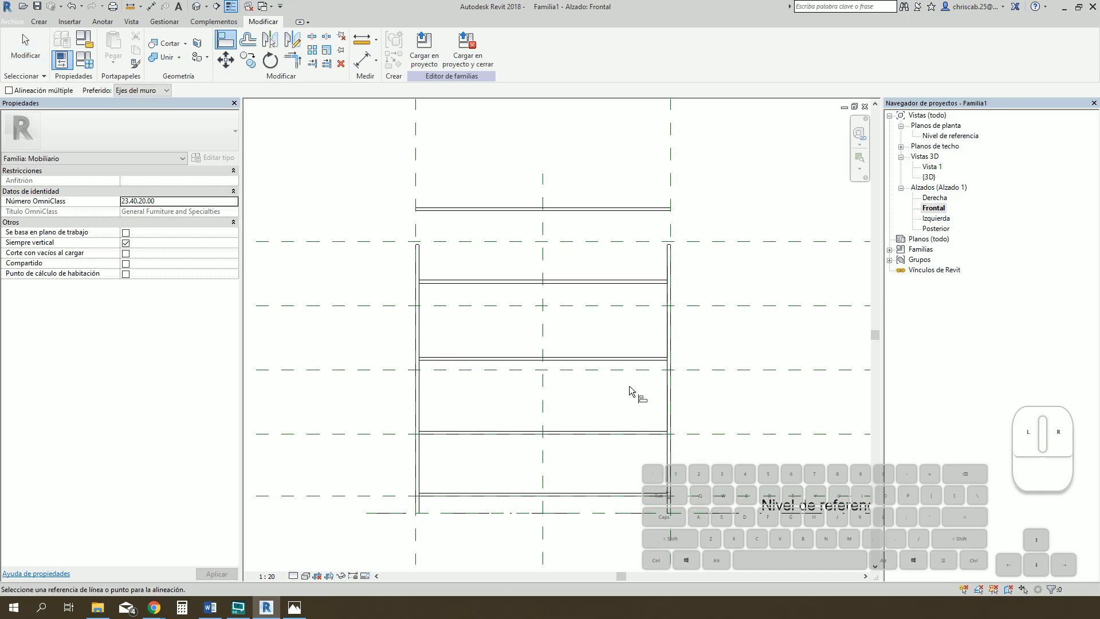
pyautogui.click(624, 370)
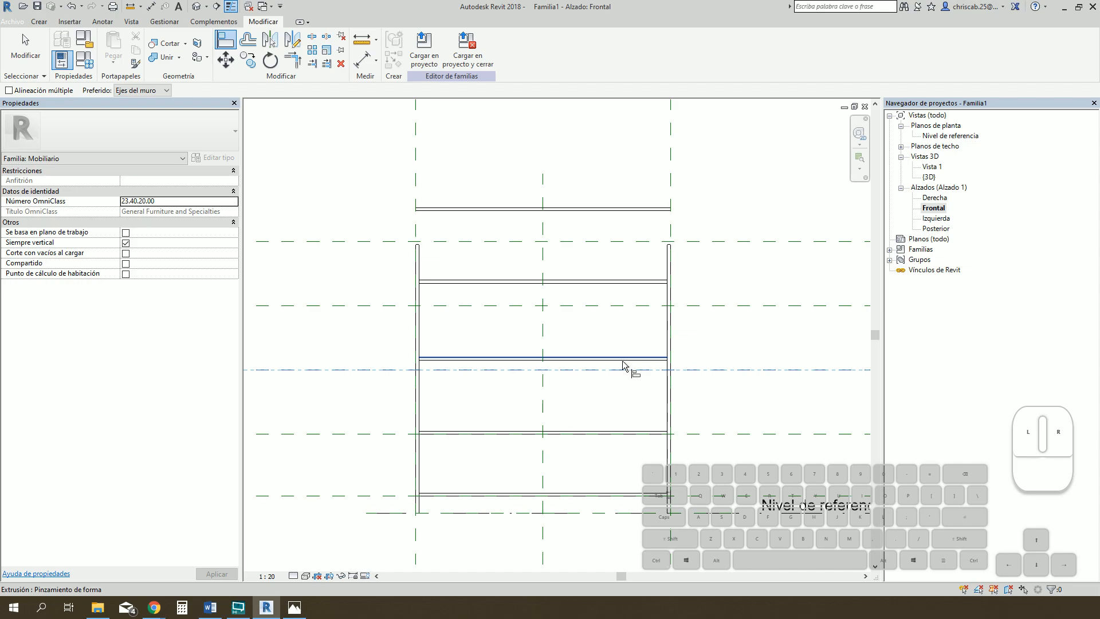
pyautogui.click(624, 359)
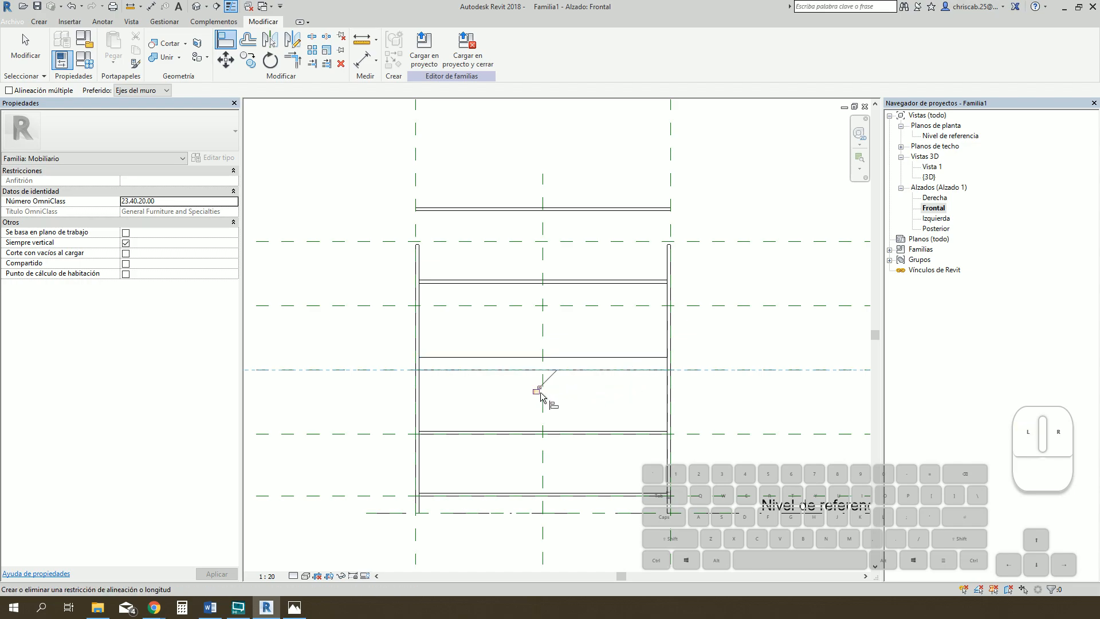
# - Try to align the underside of the shelf above with its nearest lower reference plane, and undo that alignment
pyautogui.click(618, 307)
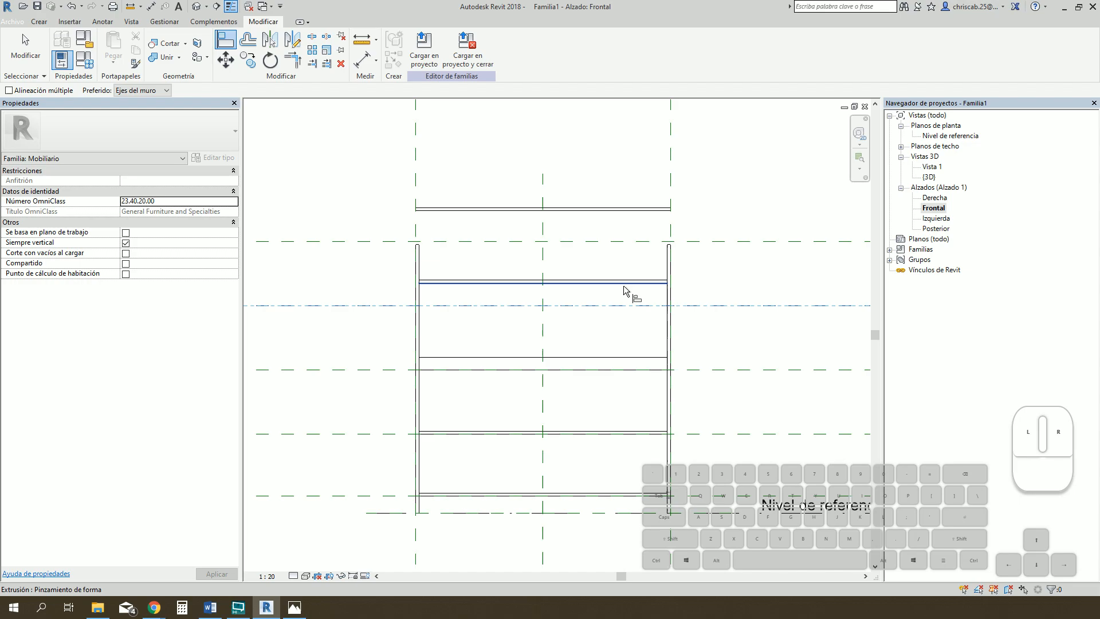
pyautogui.click(623, 284)
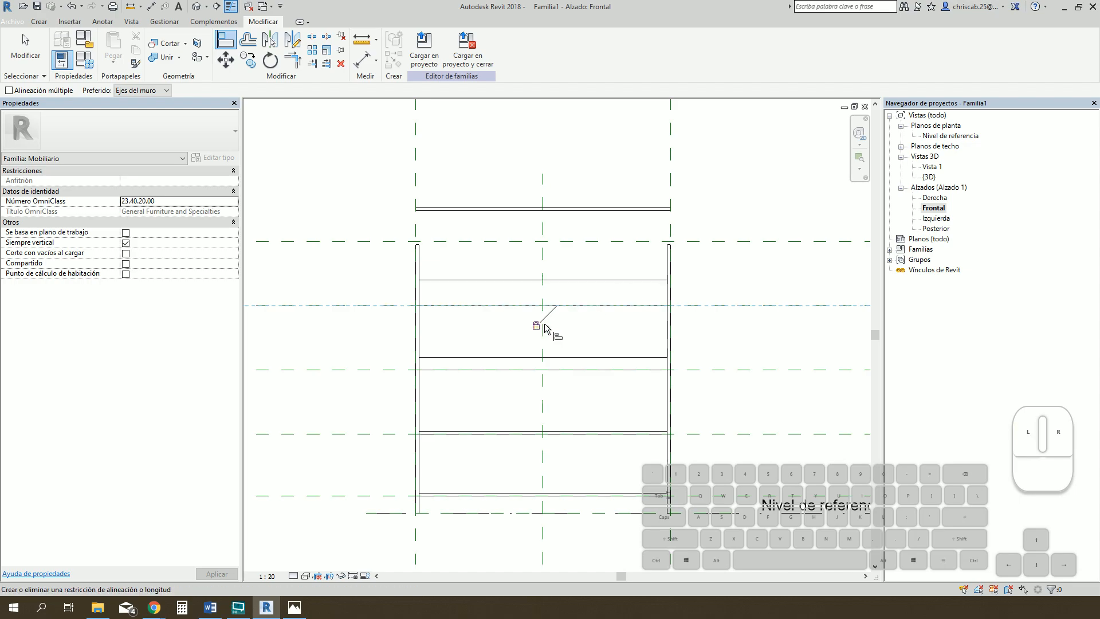
pyautogui.hotkey('ctrl', 'z')
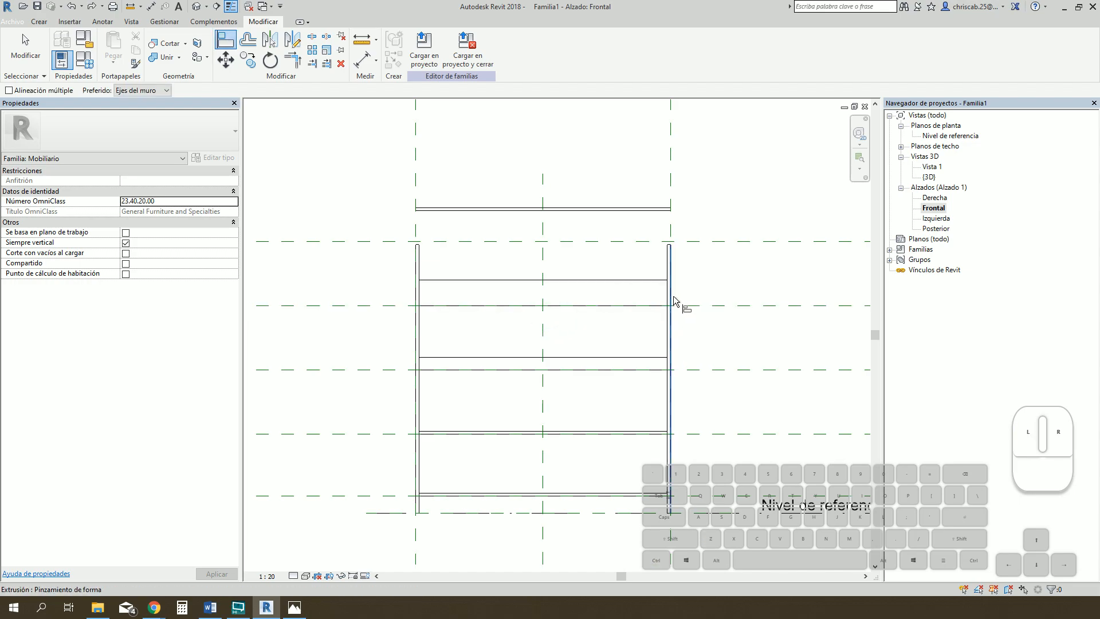
pyautogui.hotkey('ctrl', 'z')
pyautogui.press('Escape')
pyautogui.click(644, 362)
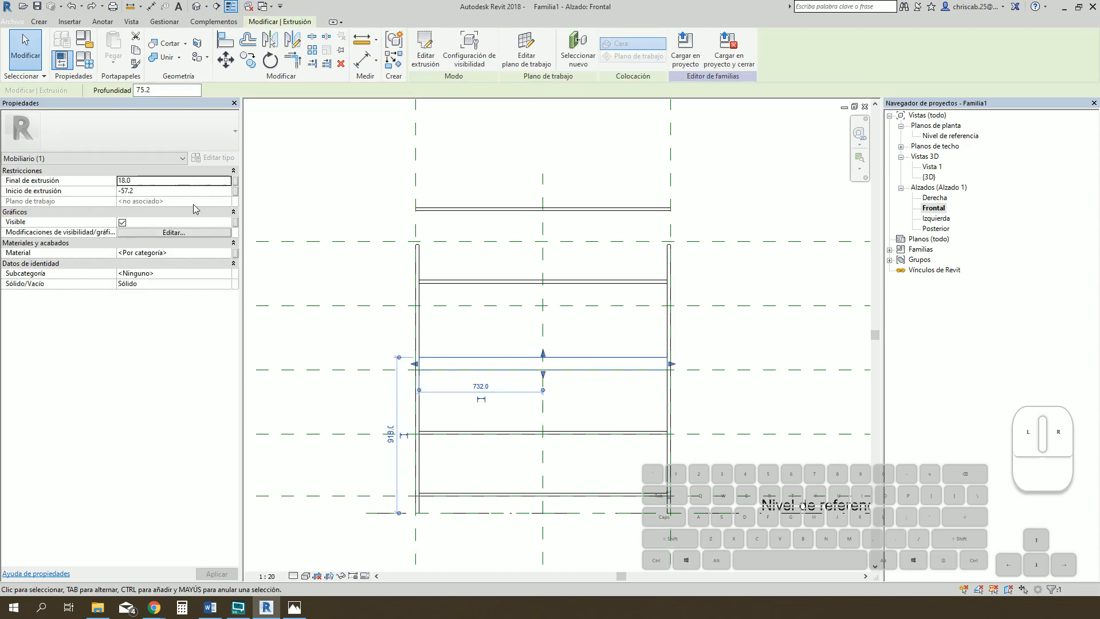
pyautogui.click(175, 190)
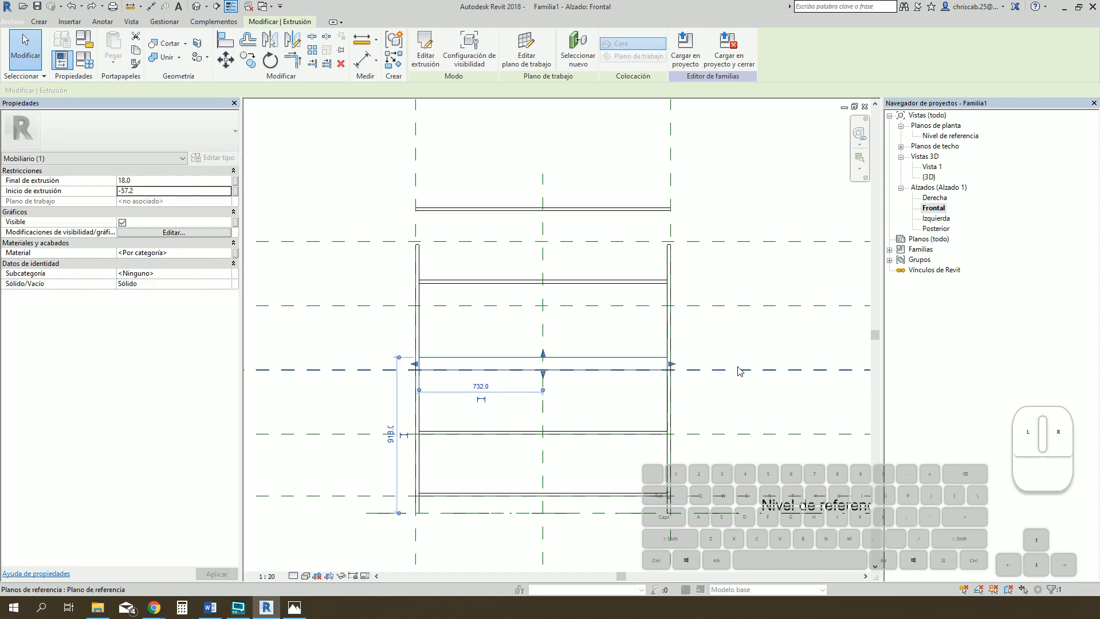
pyautogui.click(742, 342)
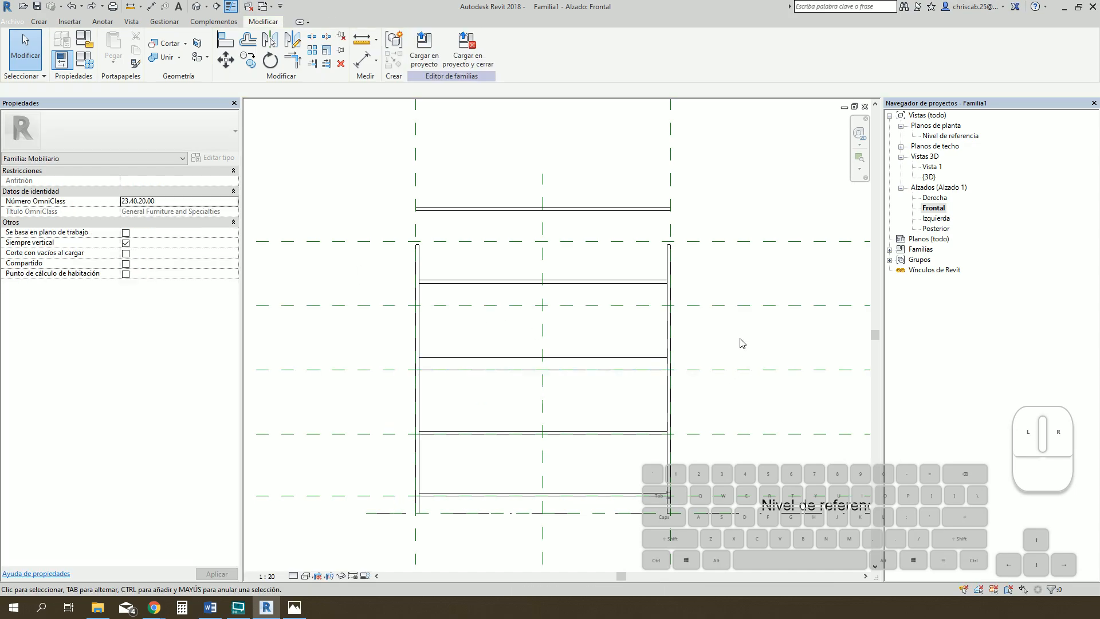
# - Move the second shelf from the top down so its underside sits on the reference plane below it
pyautogui.click(643, 283)
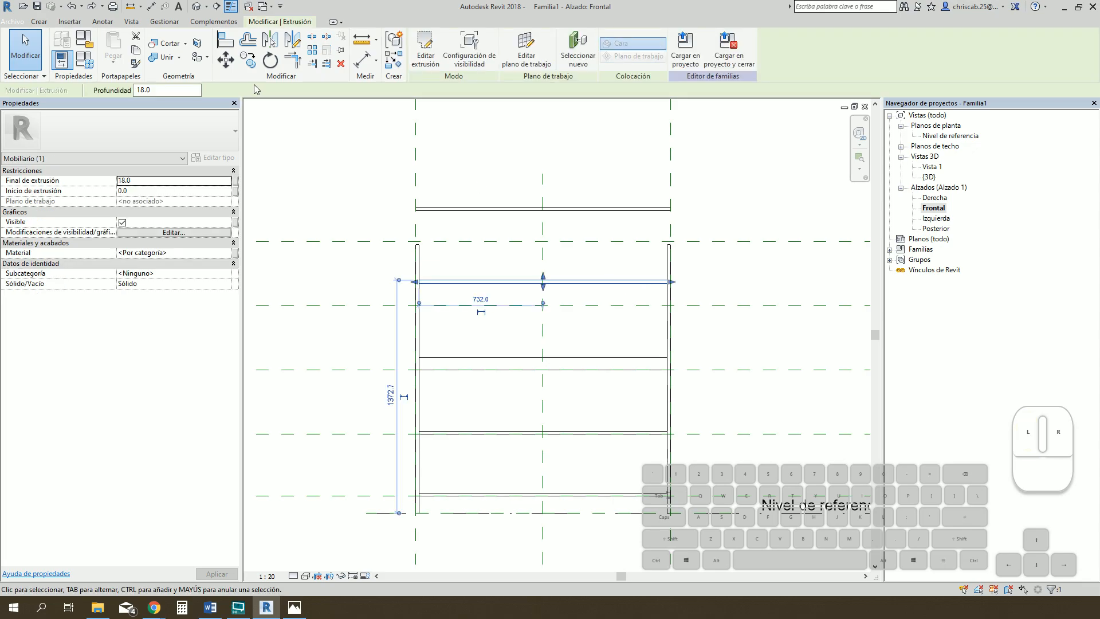
pyautogui.click(225, 61)
pyautogui.click(668, 282)
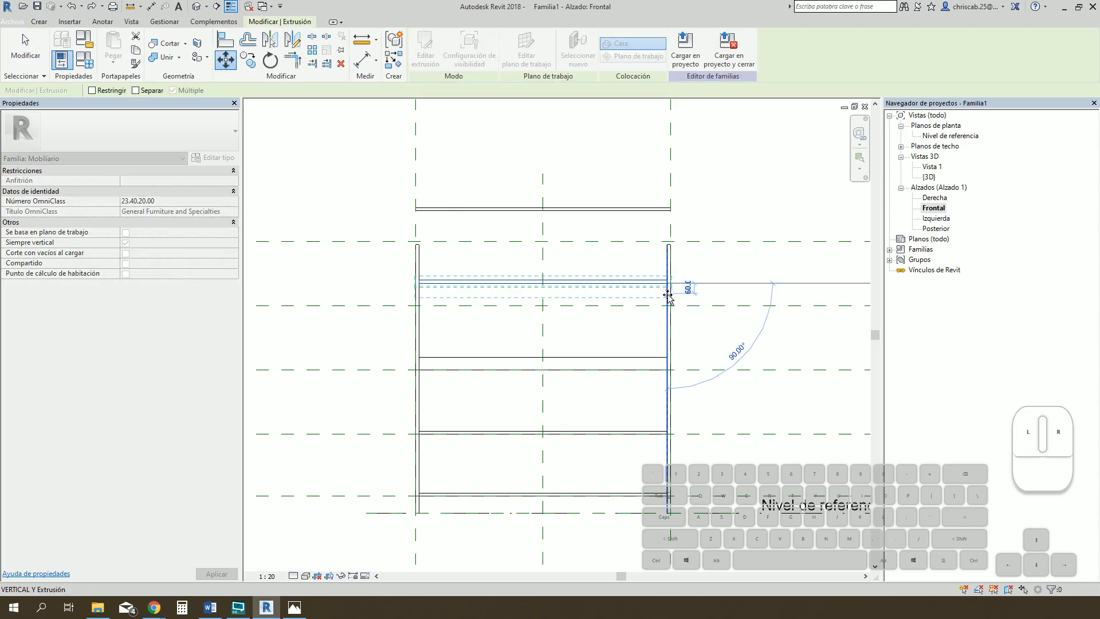
pyautogui.click(668, 306)
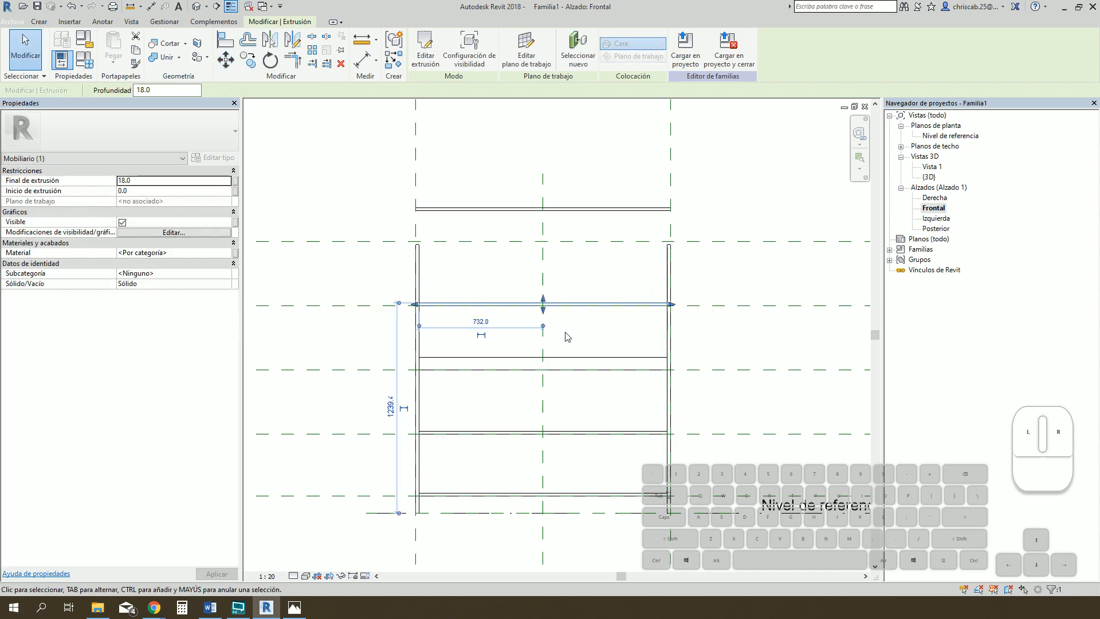
# - Copy the top shelf down to the uppermost horizontal reference plane and delete the floating original
pyautogui.click(602, 209)
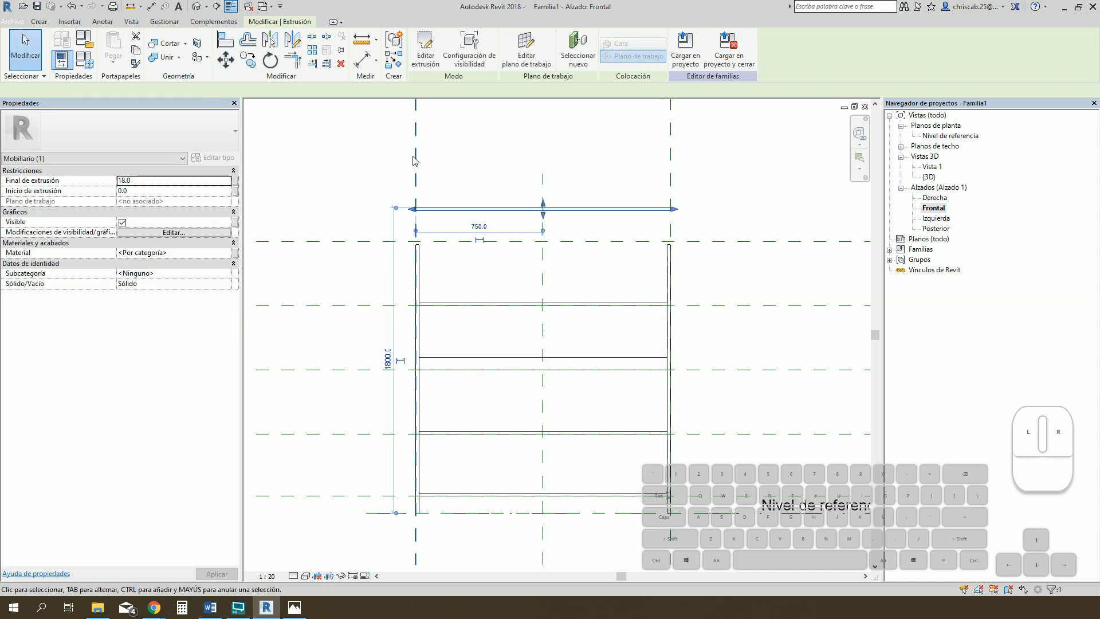
pyautogui.click(247, 59)
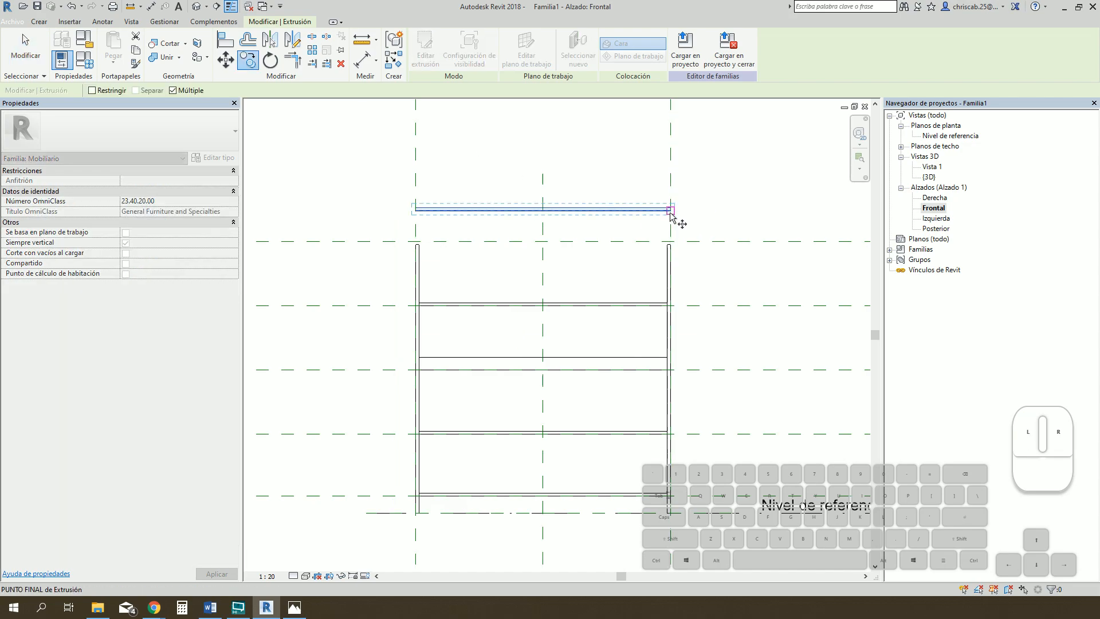
pyautogui.click(671, 209)
pyautogui.click(670, 242)
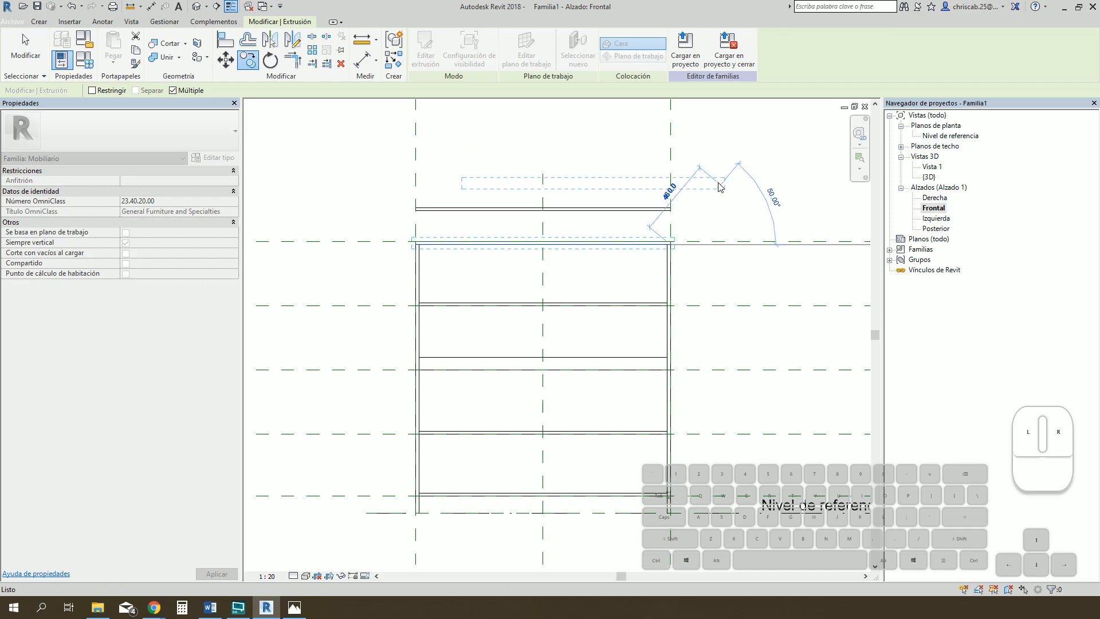
pyautogui.press('Escape')
pyautogui.press('Escape')
pyautogui.click(623, 210)
pyautogui.press('Delete')
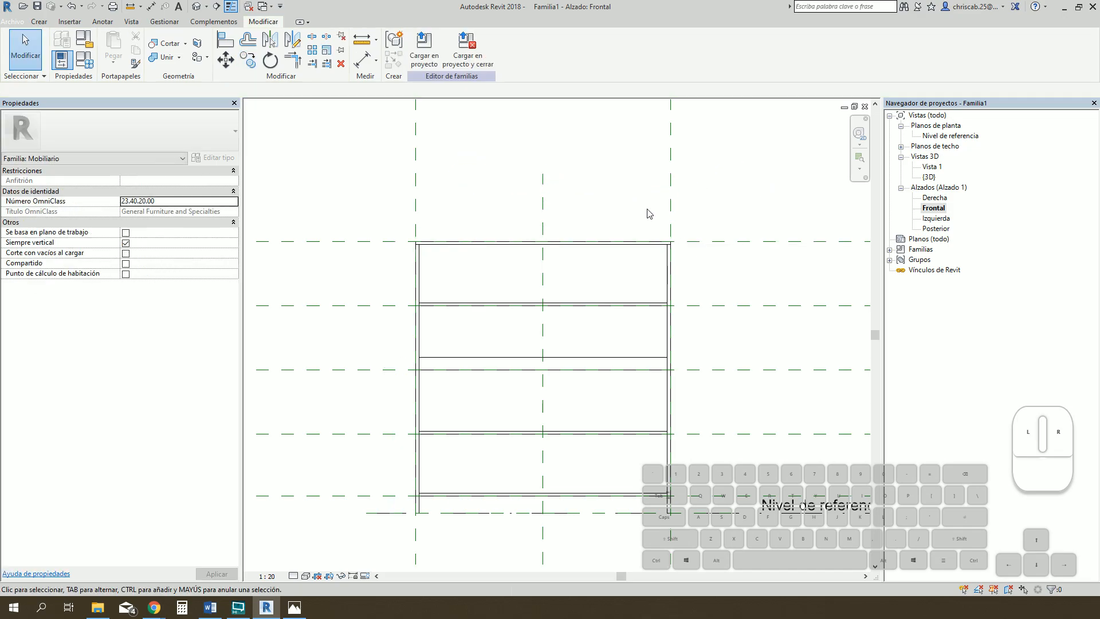
# - Align the copied top shelf's upper face with the uppermost horizontal reference plane
pyautogui.press('a')
pyautogui.press('l')
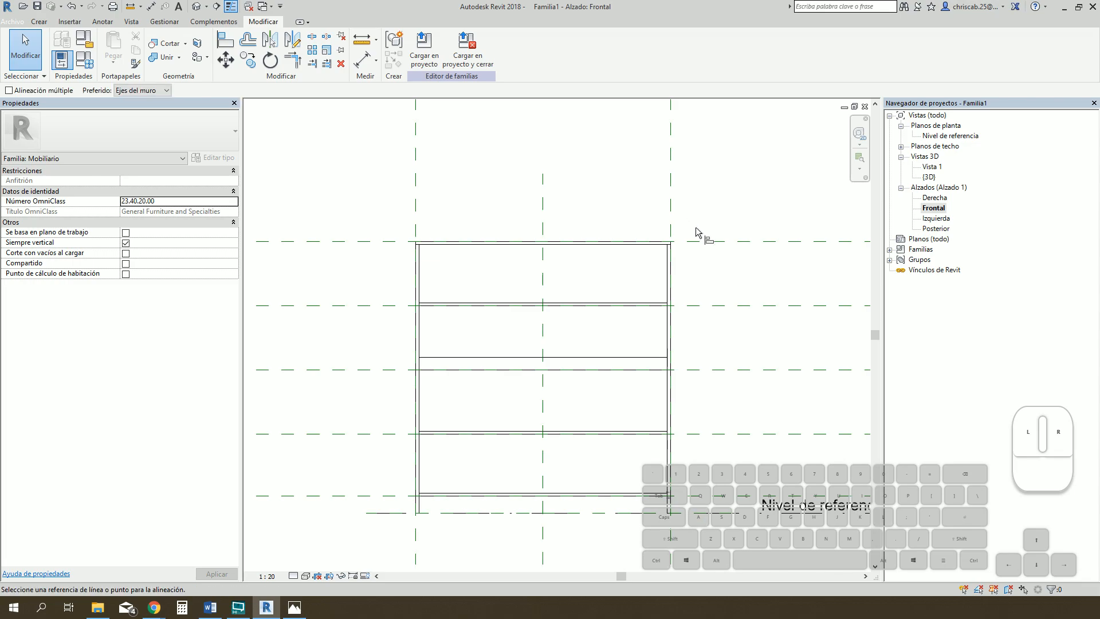
pyautogui.scroll(2, 698, 238)
pyautogui.click(698, 249)
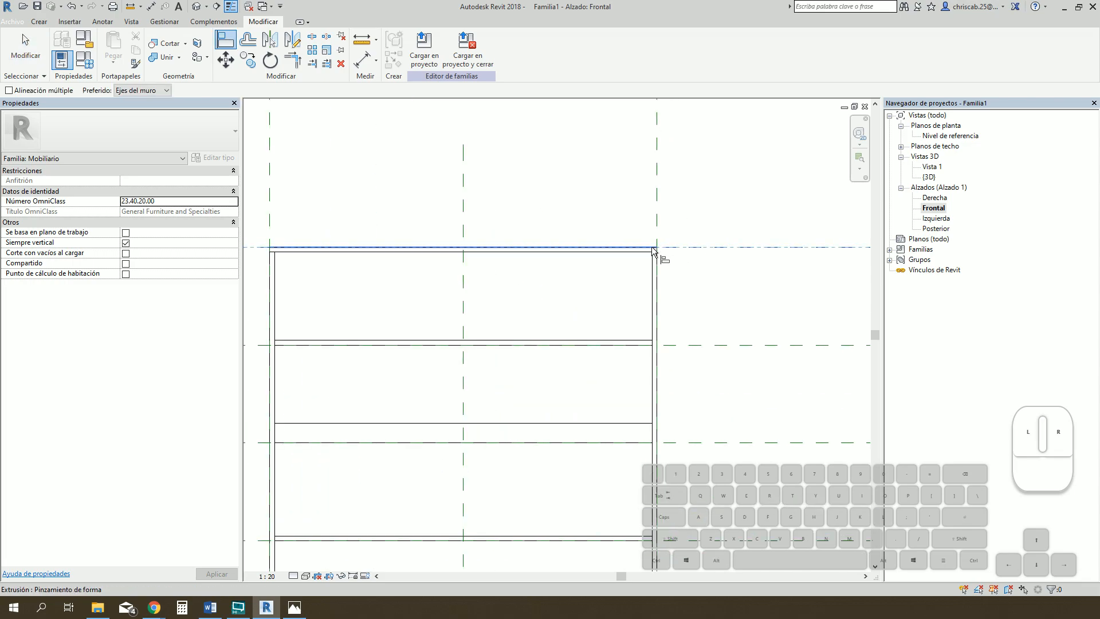
pyautogui.click(654, 251)
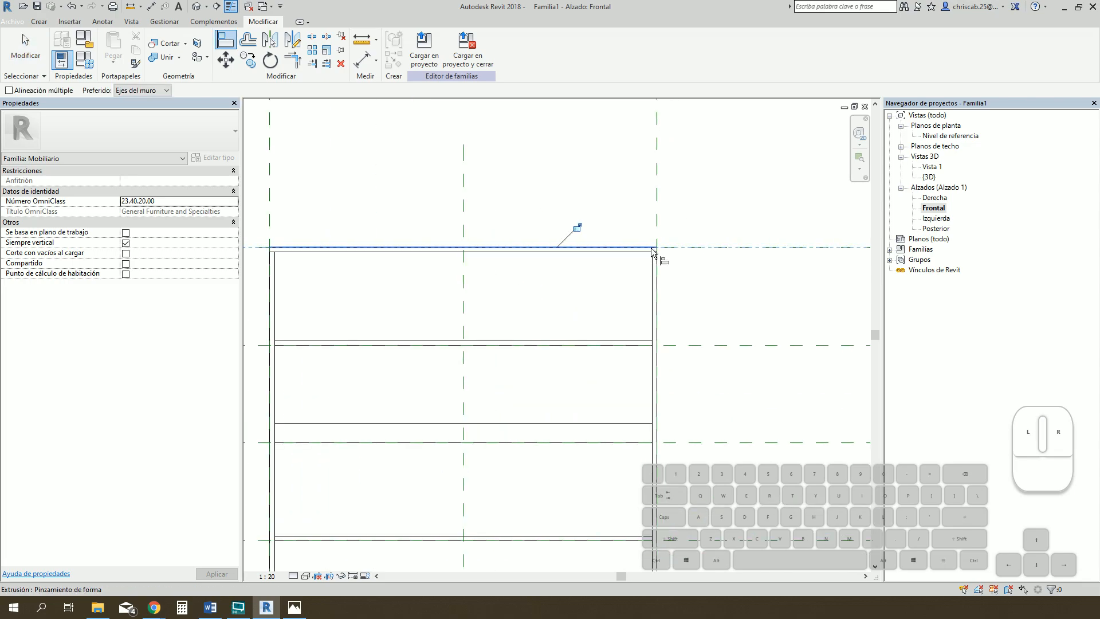
# - Align the second shelf's underside with its reference plane and lock the alignment
pyautogui.click(686, 345)
pyautogui.click(624, 346)
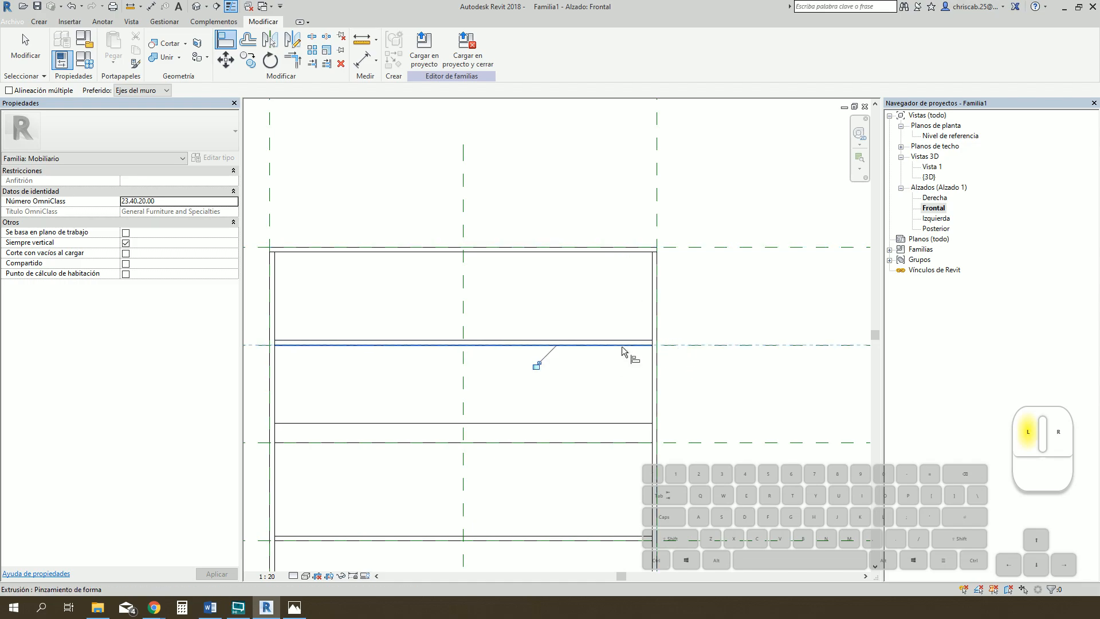
pyautogui.scroll(-1, 623, 434)
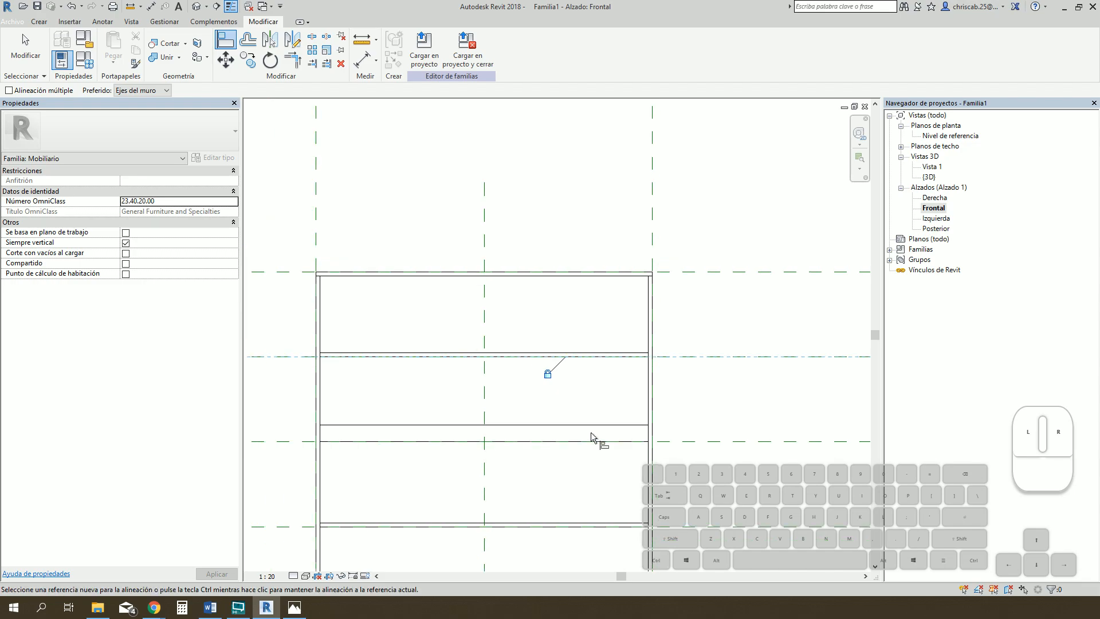
pyautogui.press('Escape')
pyautogui.press('Escape')
# - Lower the upper face of the overly thick middle shelf until the shelf is about 17 mm thick
pyautogui.click(590, 425)
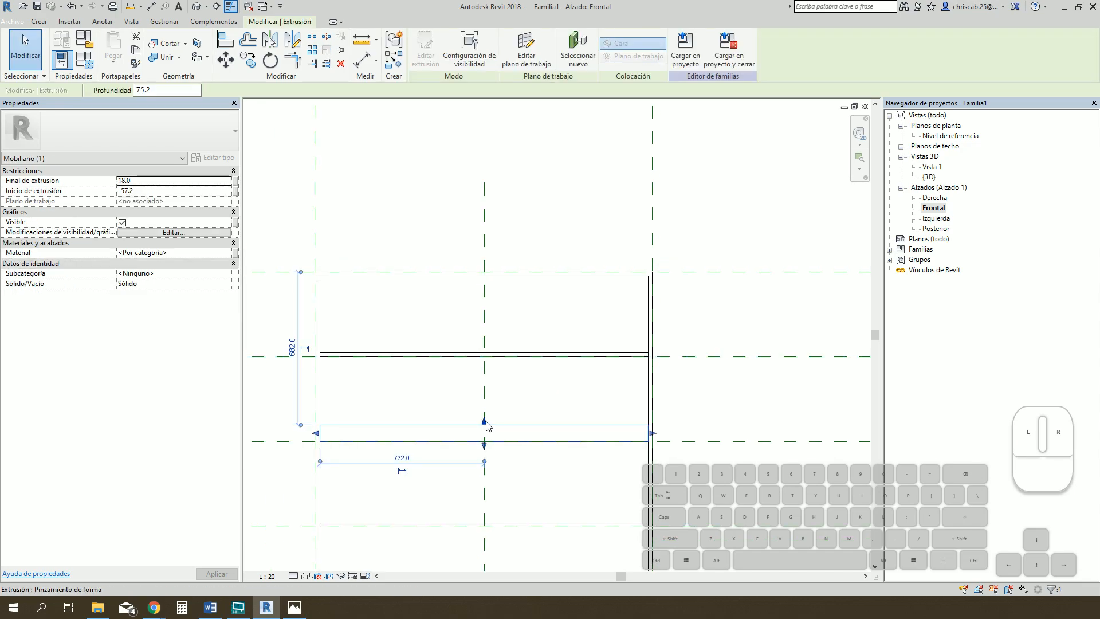
pyautogui.moveTo(484, 432); pyautogui.dragTo(490, 440)
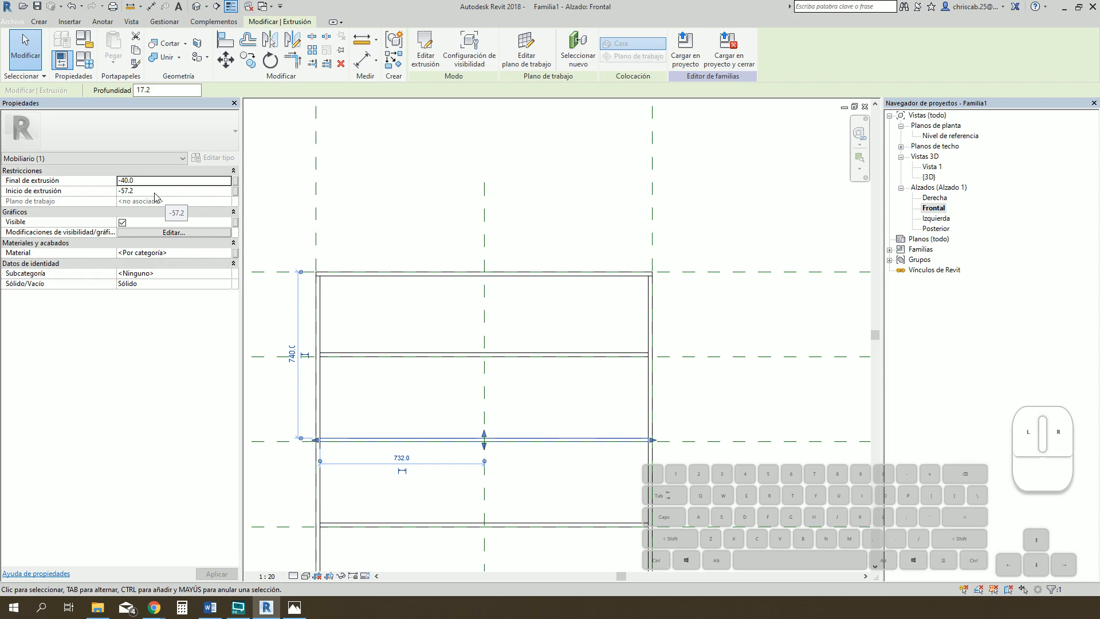
pyautogui.click(154, 191)
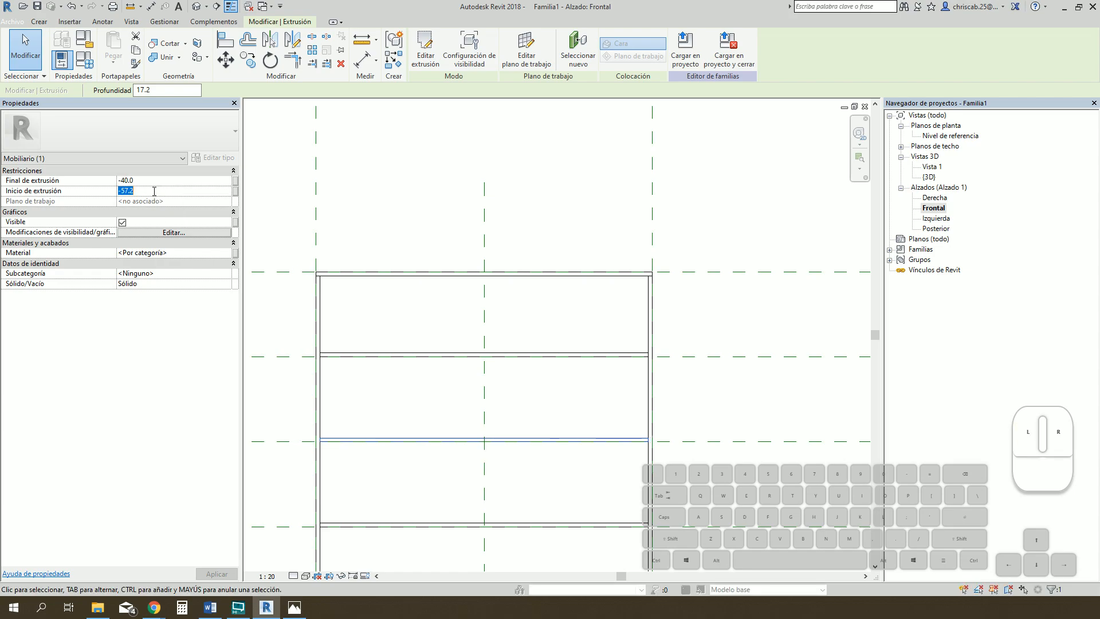
pyautogui.click(155, 181)
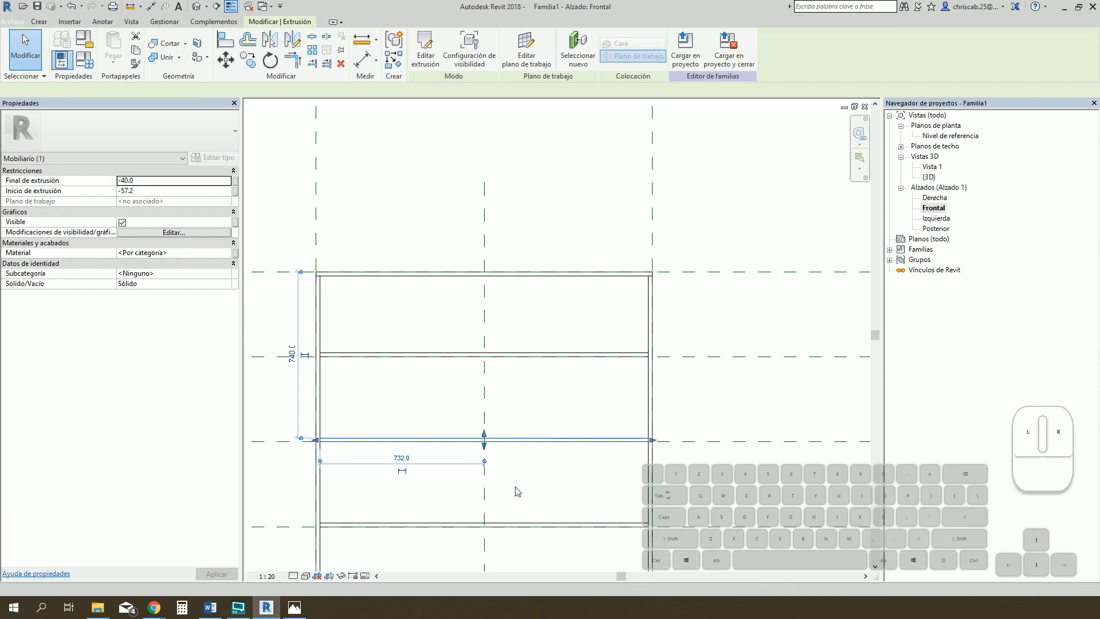
# - Delete the middle shelf and try to move the shelf above it down to the vacated reference plane
pyautogui.scroll(3, 560, 484)
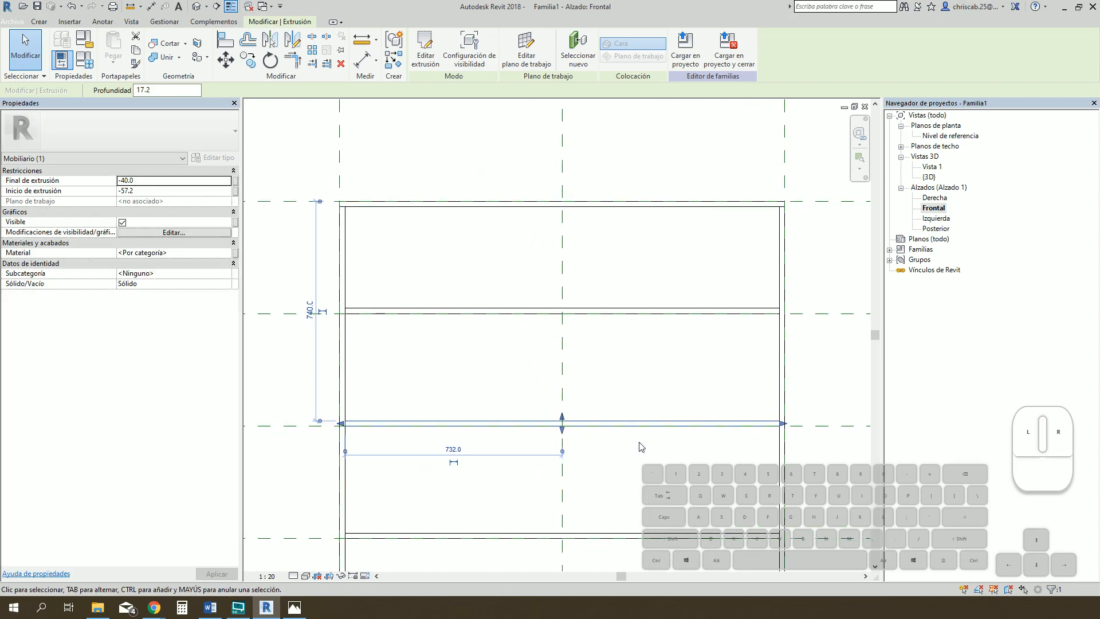
pyautogui.click(658, 429)
pyautogui.click(612, 310)
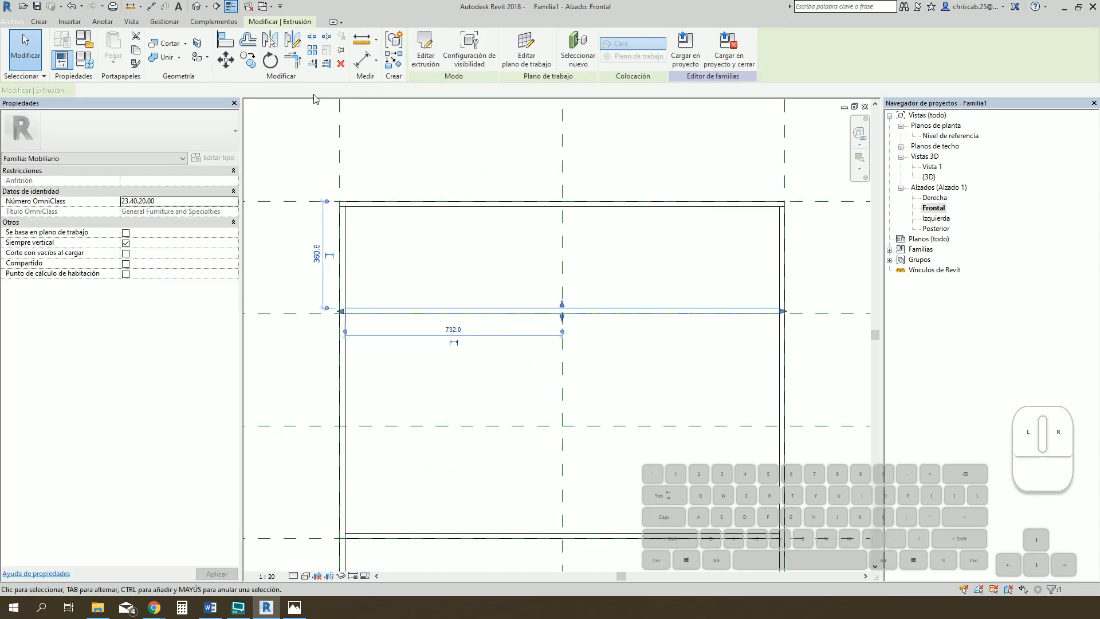
pyautogui.click(226, 60)
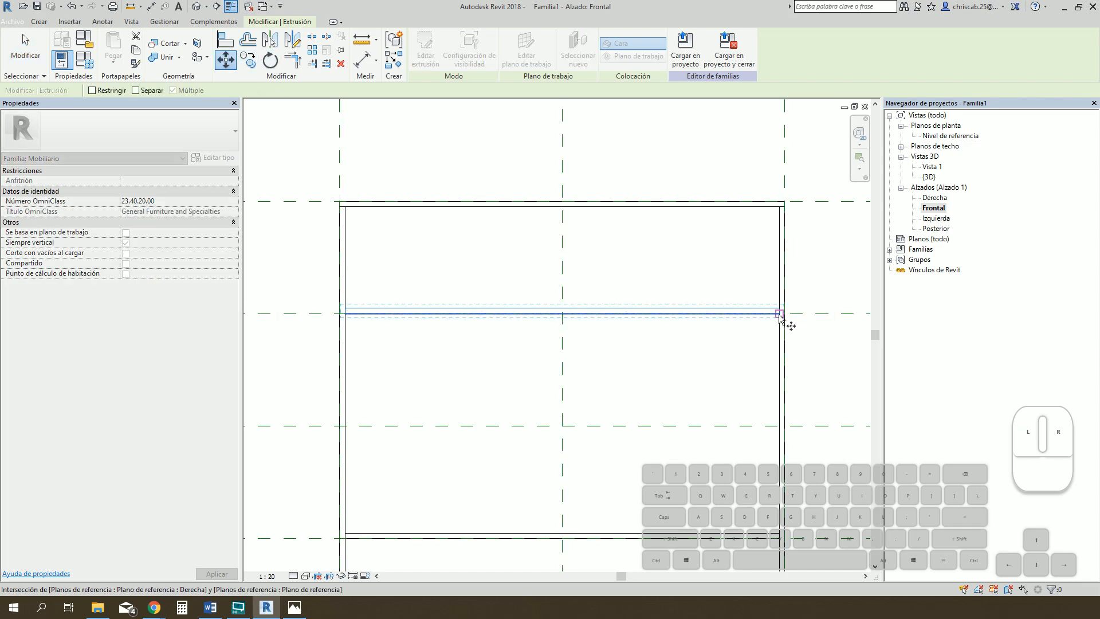
pyautogui.click(780, 314)
pyautogui.click(779, 424)
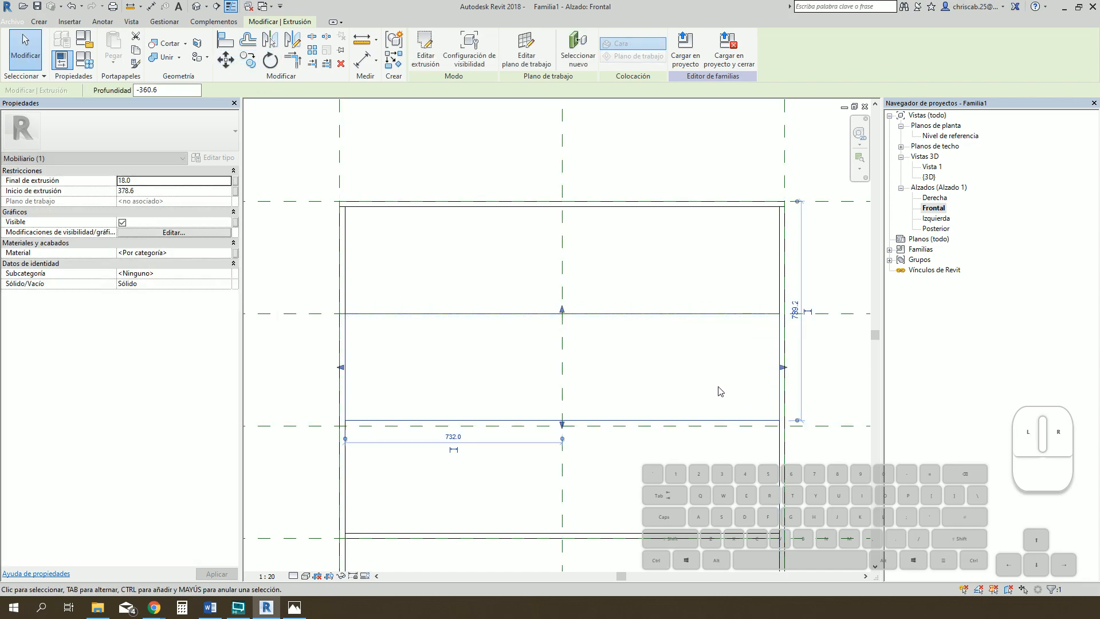
pyautogui.click(757, 479)
pyautogui.scroll(-1, 717, 483)
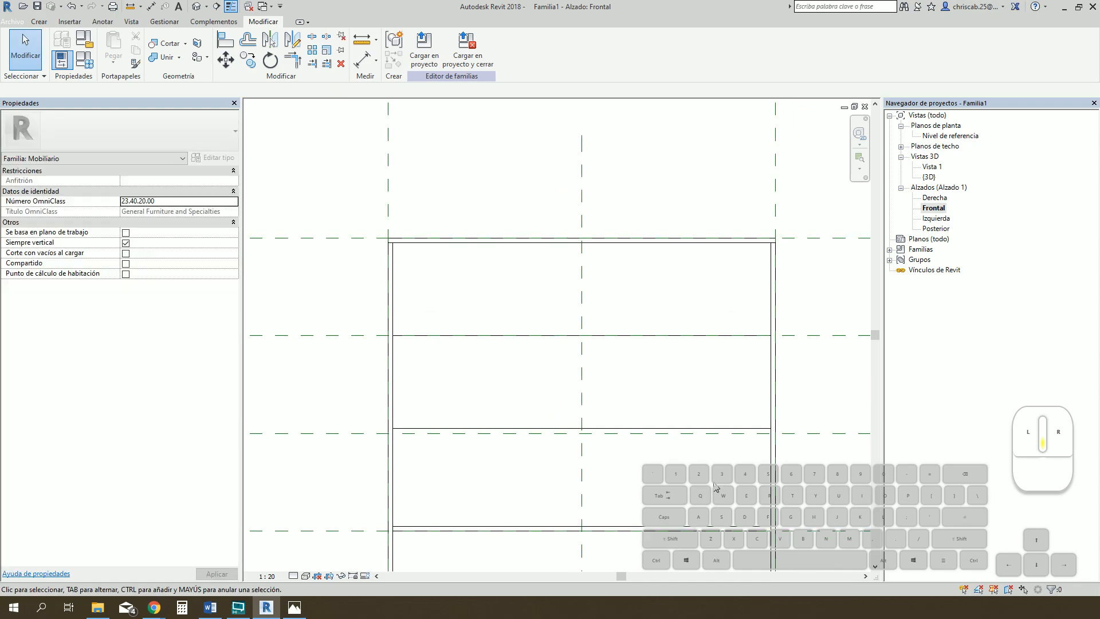
# - Undo the last shelf move and copy the second shelf from the top down to the next reference plane
pyautogui.hotkey('ctrl', 'z')
pyautogui.hotkey('ctrl', 'z')
pyautogui.click(668, 312)
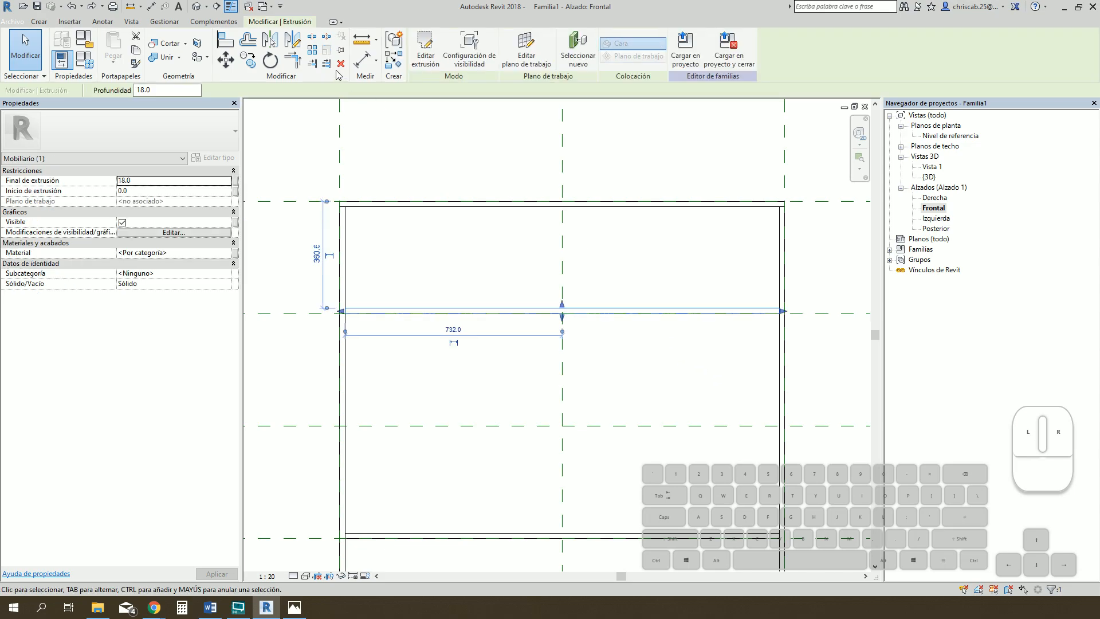
pyautogui.press('c')
pyautogui.press('o')
pyautogui.click(781, 314)
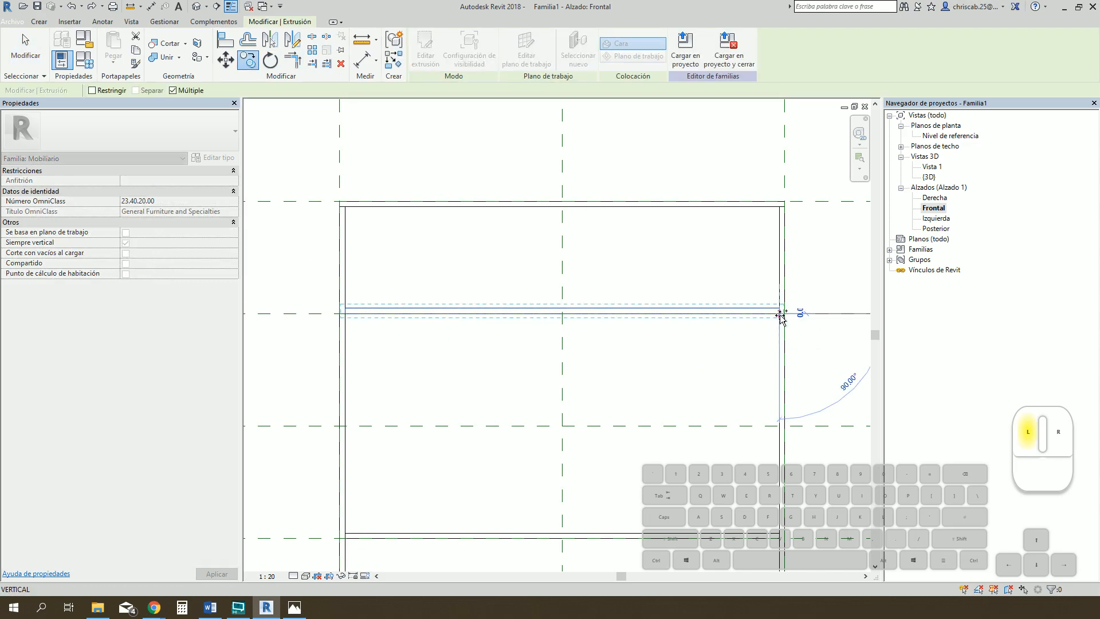
pyautogui.click(781, 426)
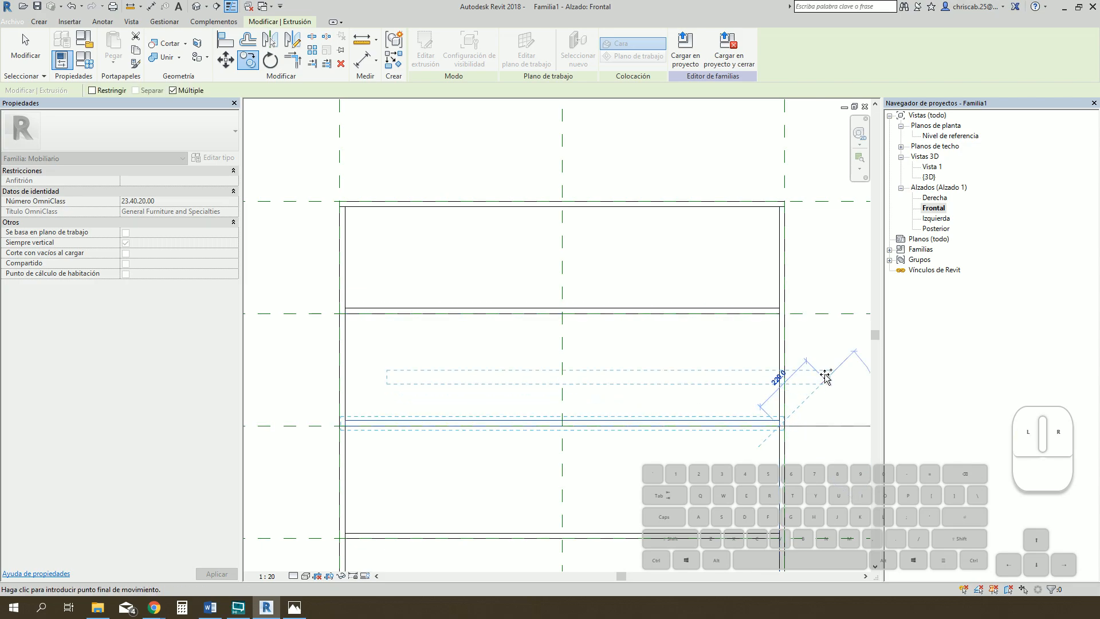
pyautogui.press('Escape')
pyautogui.press('Escape')
# - Align the copied shelf's underside with its horizontal reference plane
pyautogui.moveTo(788, 441); pyautogui.dragTo(695, 438, button='middle')
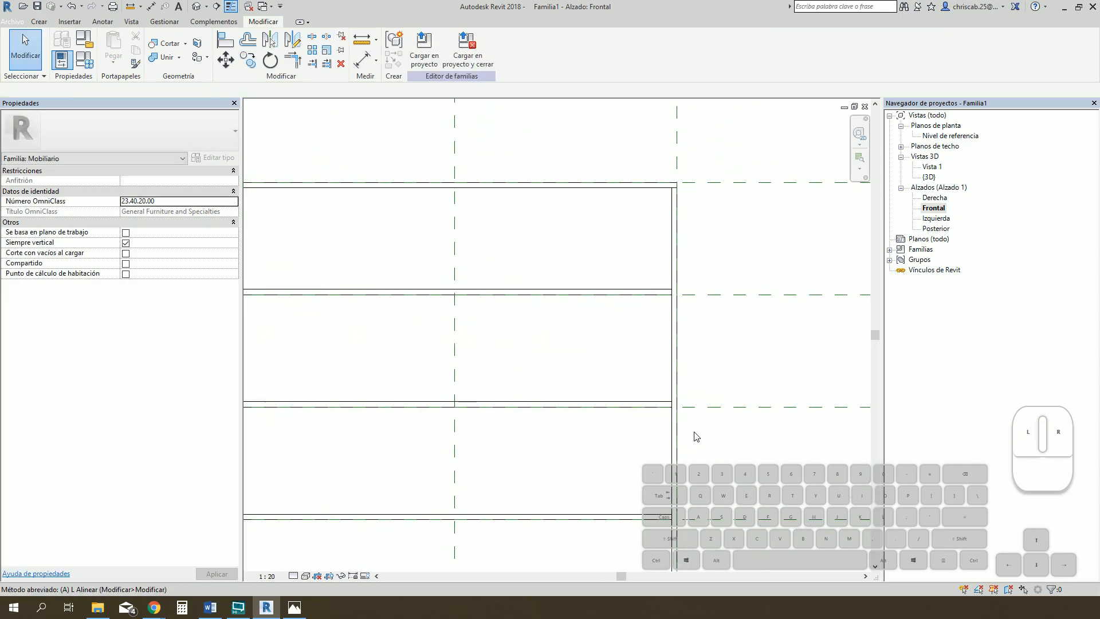
pyautogui.press('a')
pyautogui.press('l')
pyautogui.click(654, 408)
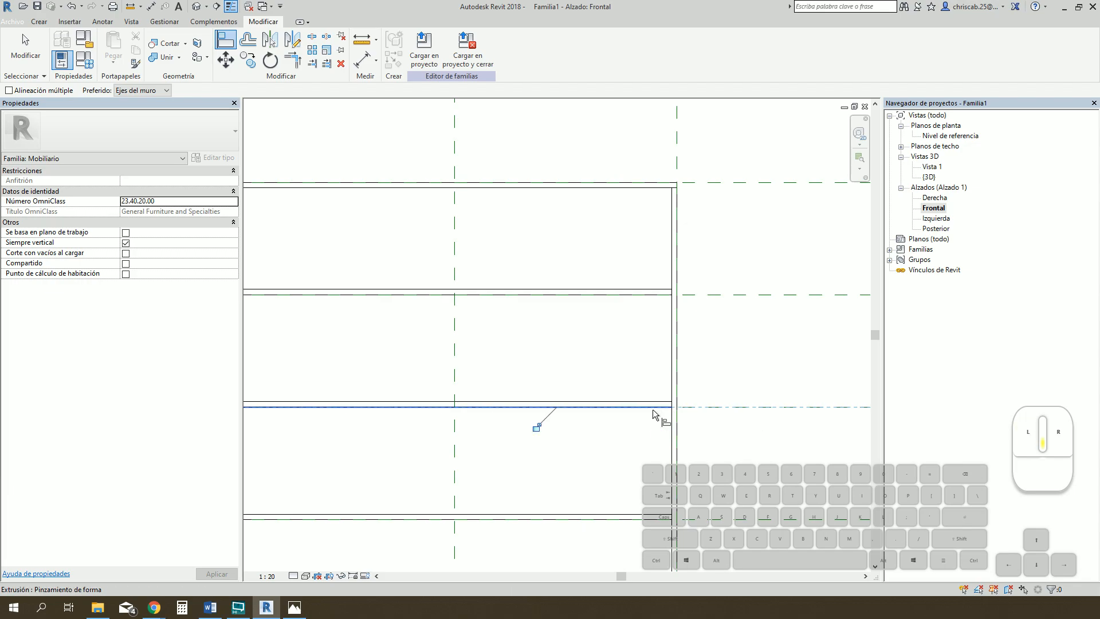
pyautogui.scroll(-2, 652, 409)
pyautogui.press('Escape')
pyautogui.moveTo(757, 351); pyautogui.dragTo(700, 300, button='middle')
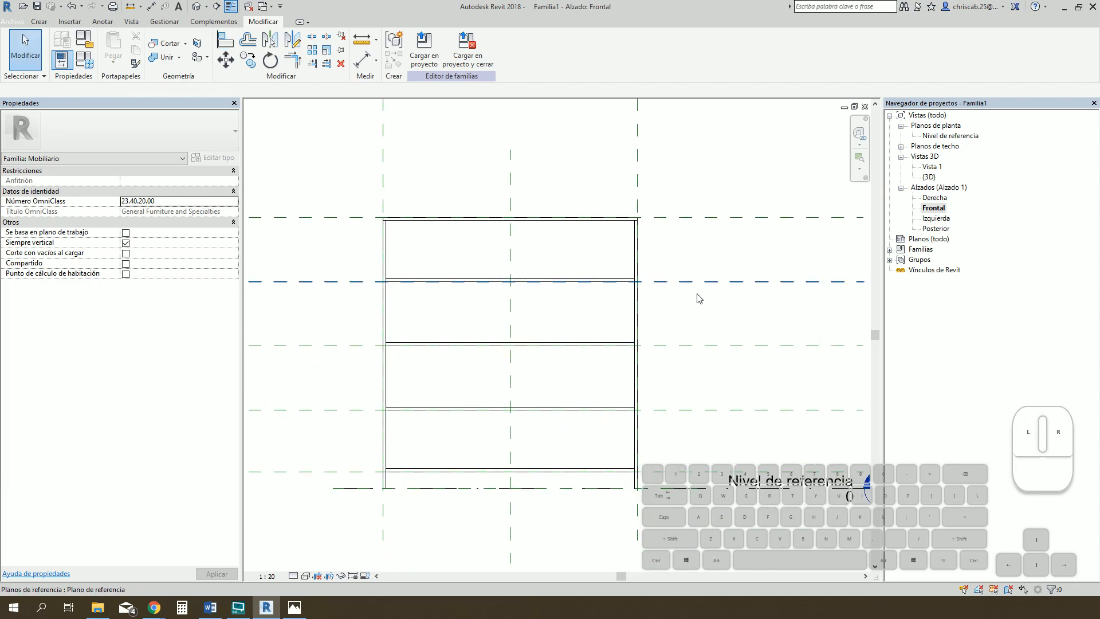
# - Set the family's Altura parameter to 1800 and apply the change to the bookcase
pyautogui.click(93, 65)
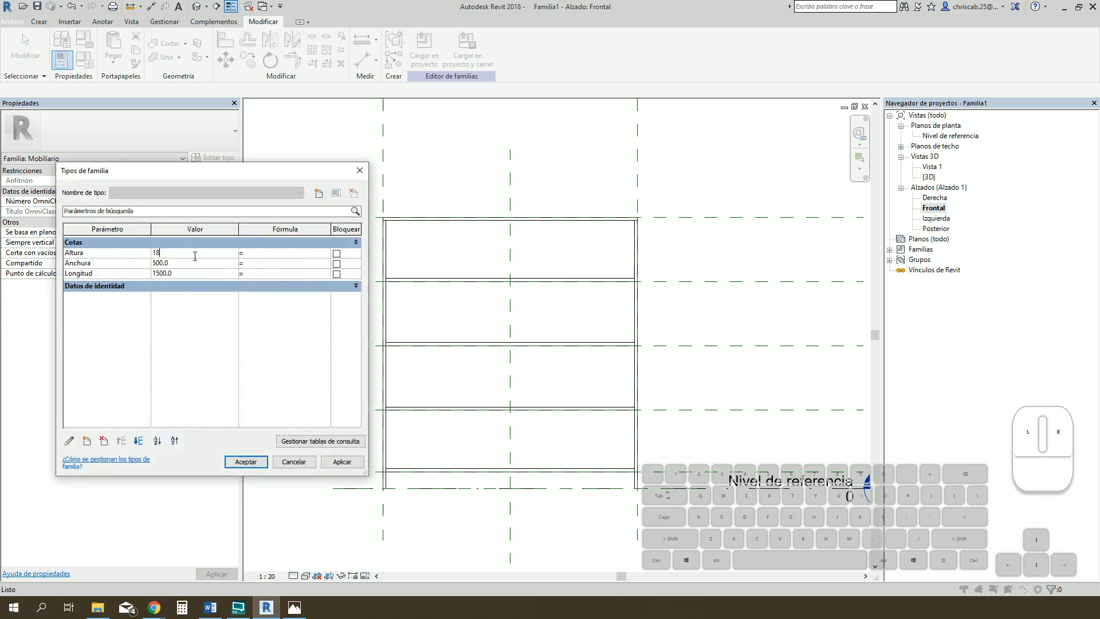
pyautogui.click(338, 464)
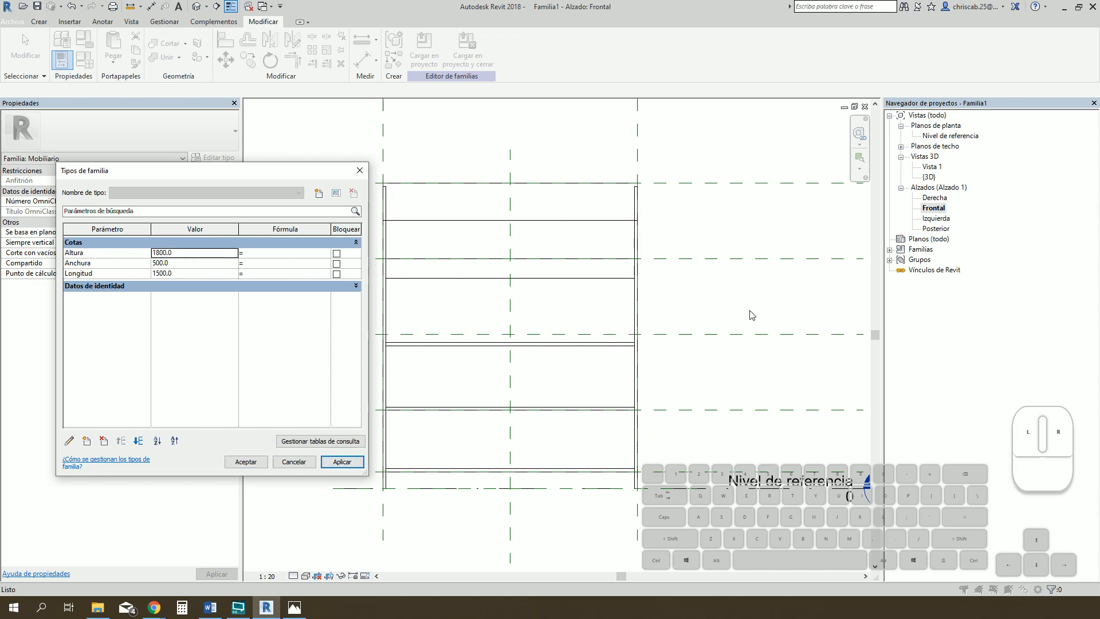
pyautogui.click(247, 462)
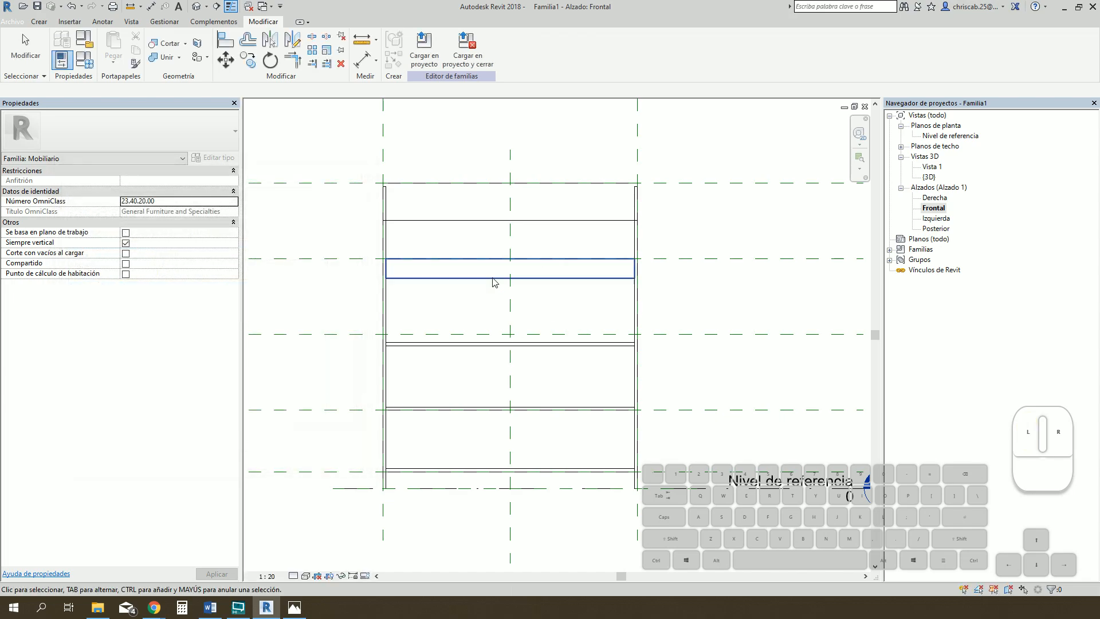
pyautogui.moveTo(516, 332); pyautogui.dragTo(570, 351, button='middle')
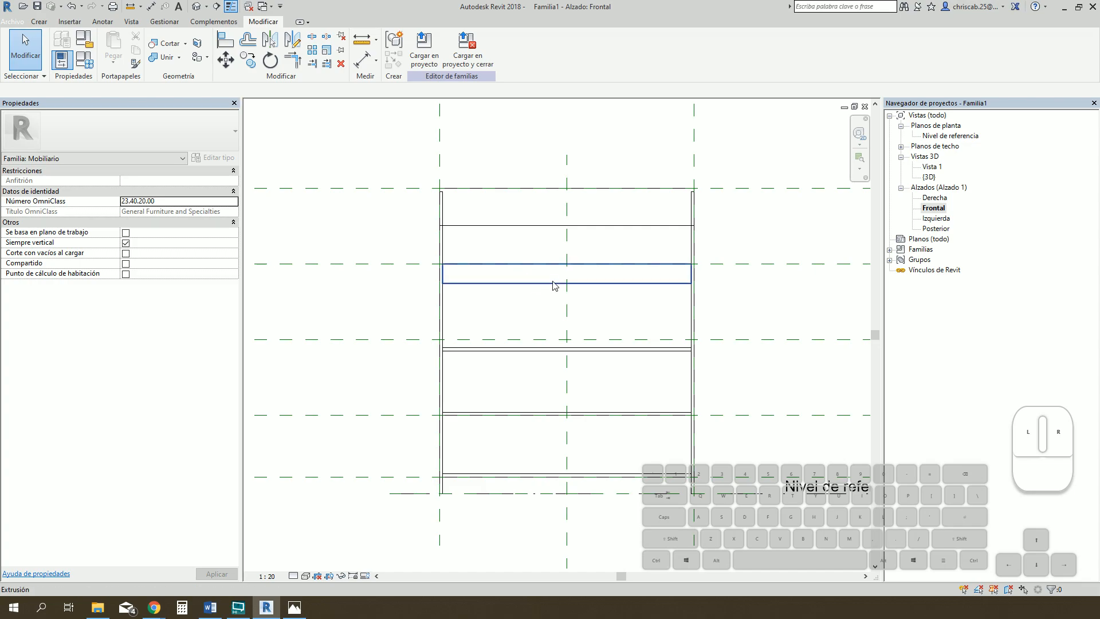
# - Delete the stretched top shelf and the two shelves directly beneath it, keeping the two lowest shelves
pyautogui.click(537, 227)
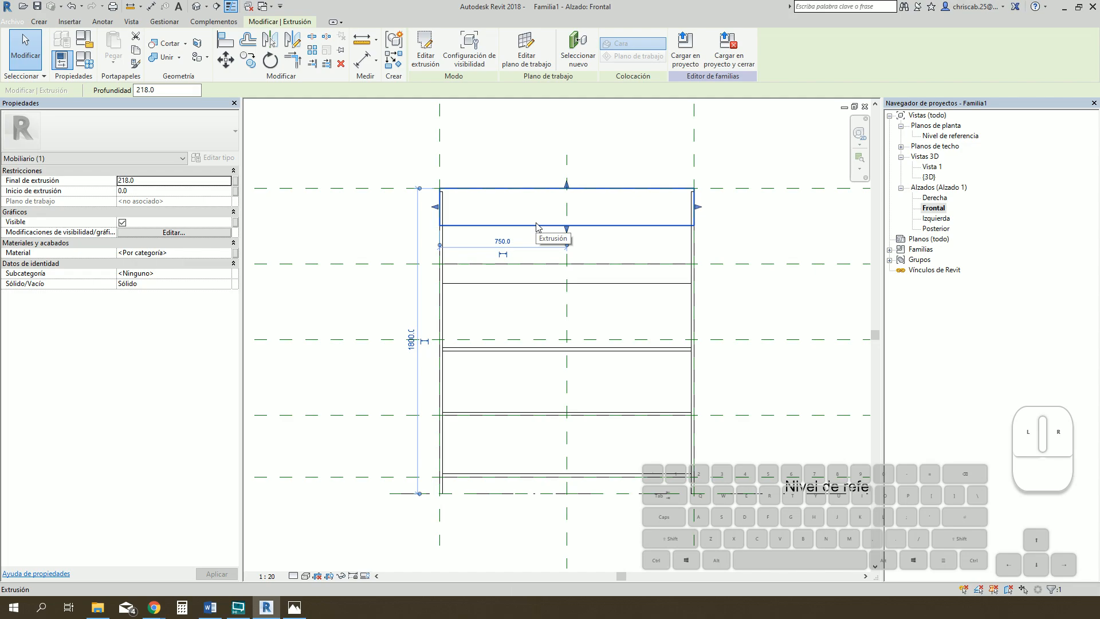
pyautogui.press('Escape')
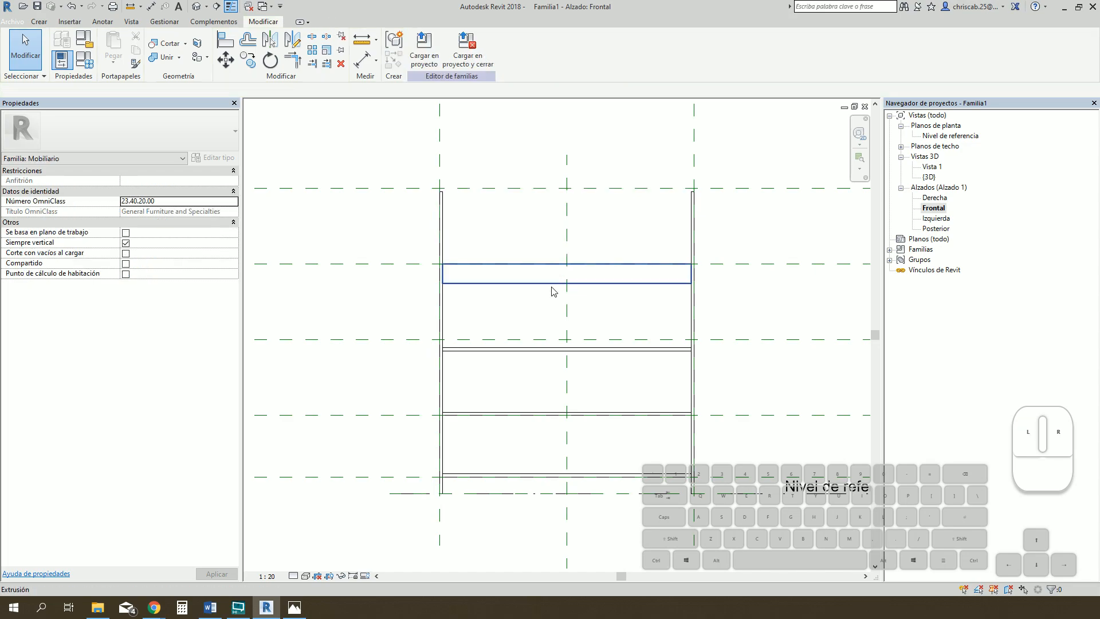
pyautogui.click(550, 288)
pyautogui.press('Delete')
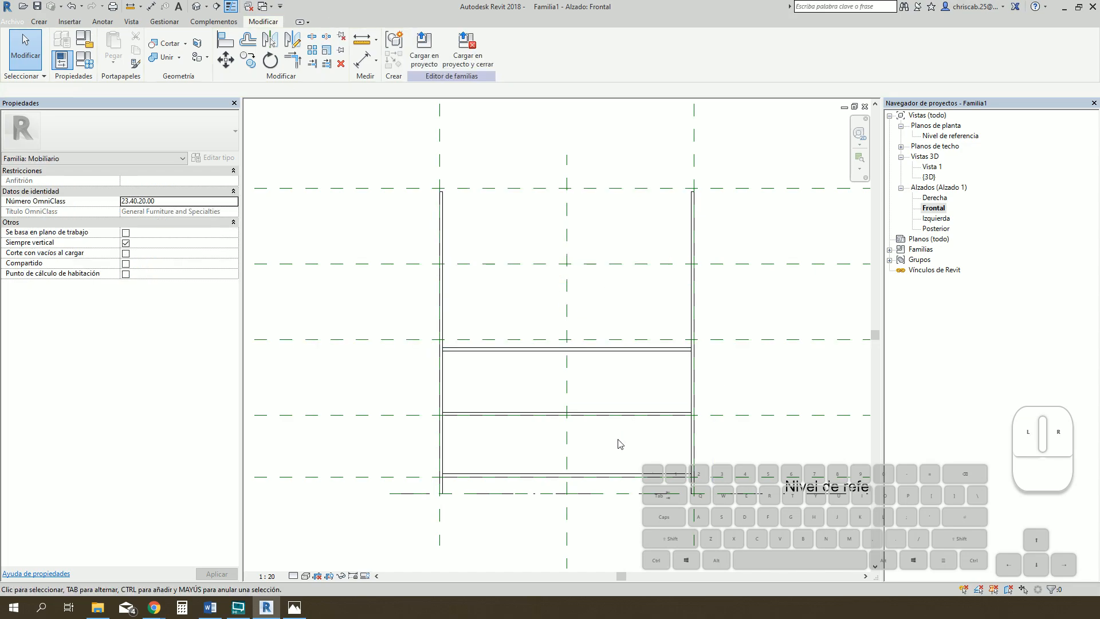
pyautogui.click(544, 356)
pyautogui.press('Delete')
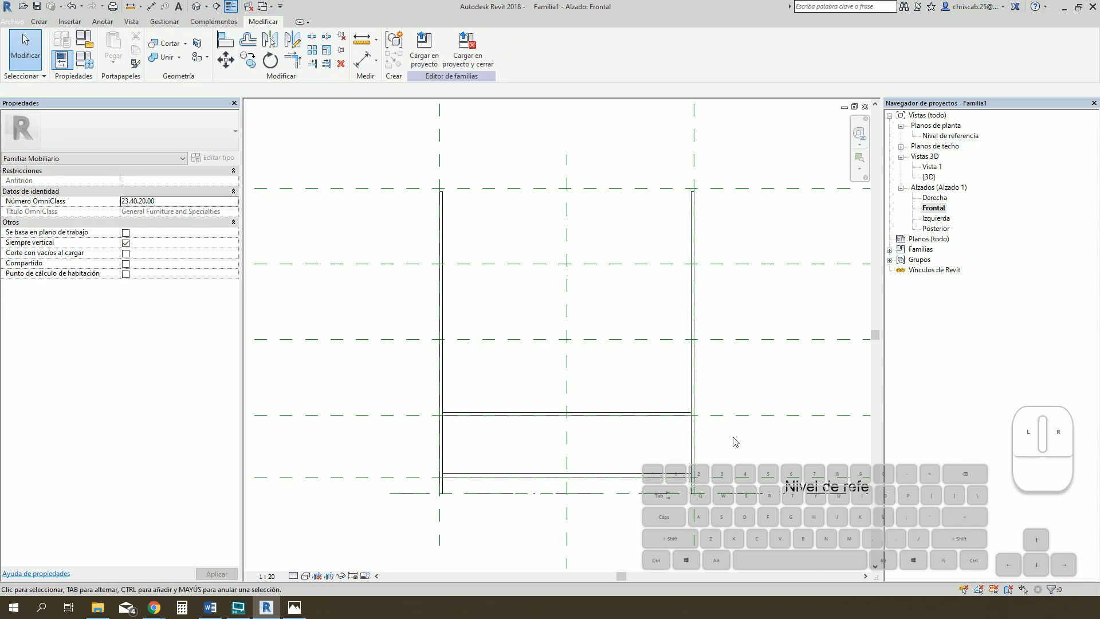
# - Examine the reference plane under the upper remaining shelf and its spacing from the plane below
pyautogui.moveTo(732, 442); pyautogui.dragTo(624, 409, button='middle')
pyautogui.click(692, 392)
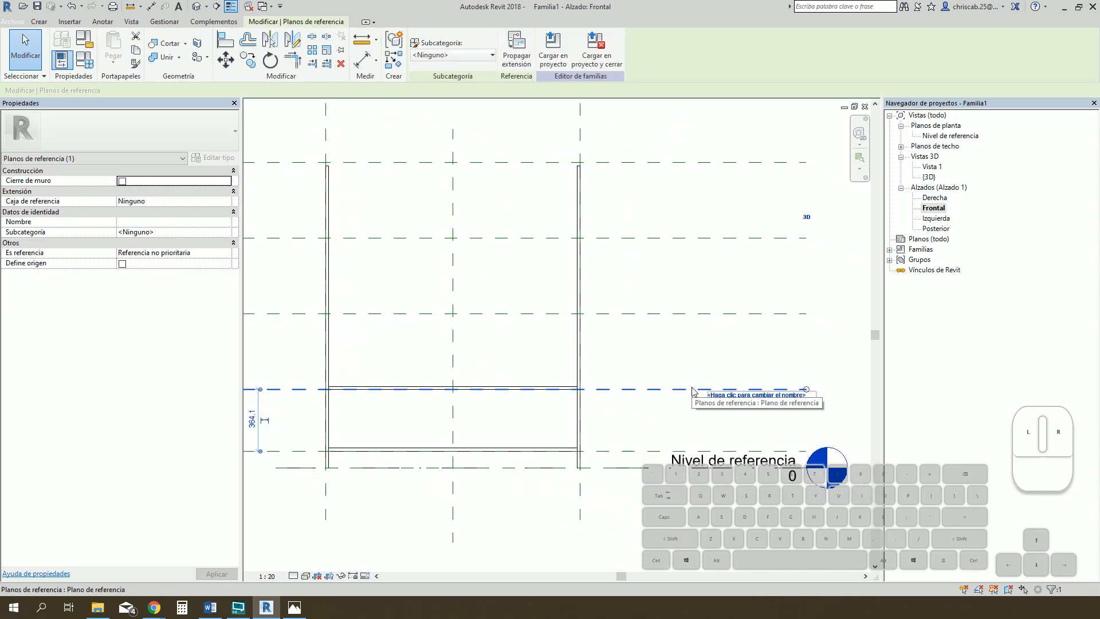
pyautogui.moveTo(692, 396); pyautogui.dragTo(719, 356, button='middle')
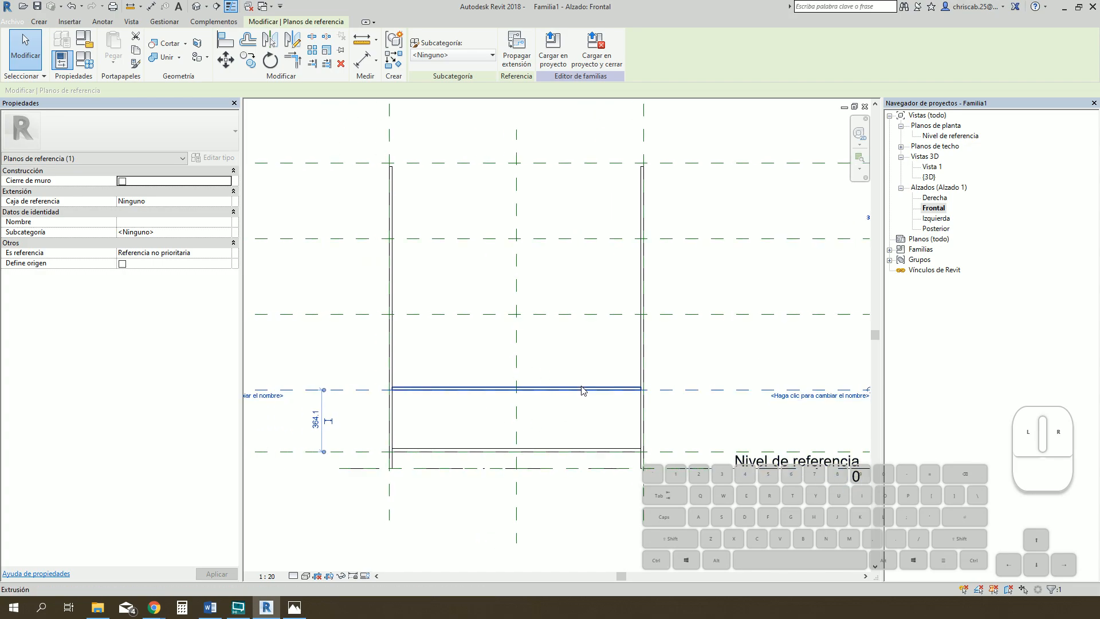
pyautogui.scroll(-1, 604, 396)
pyautogui.scroll(1, 704, 421)
pyautogui.moveTo(706, 422); pyautogui.dragTo(786, 396, button='middle')
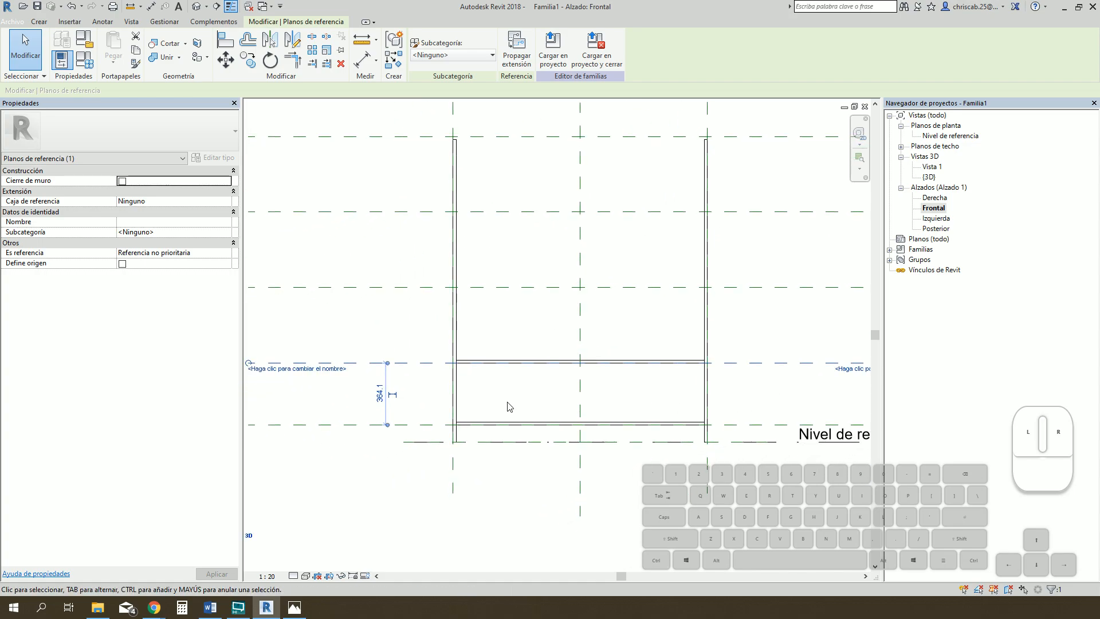
pyautogui.moveTo(445, 432); pyautogui.dragTo(510, 448, button='middle')
pyautogui.moveTo(566, 400); pyautogui.dragTo(547, 379, button='middle')
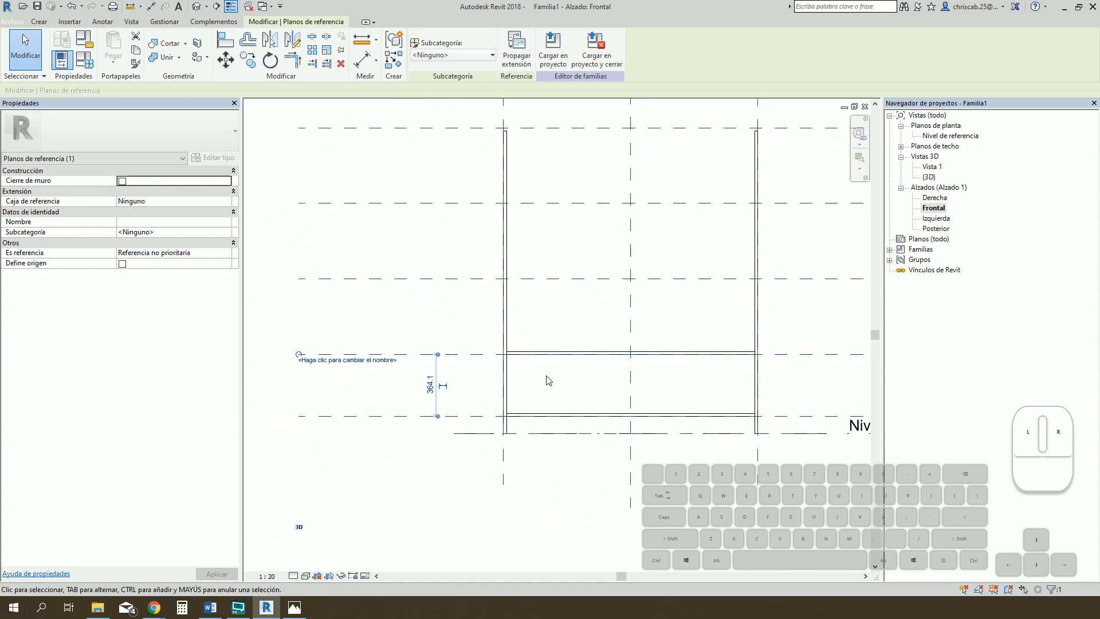
pyautogui.scroll(2, 582, 422)
pyautogui.click(583, 414)
pyautogui.press('Escape')
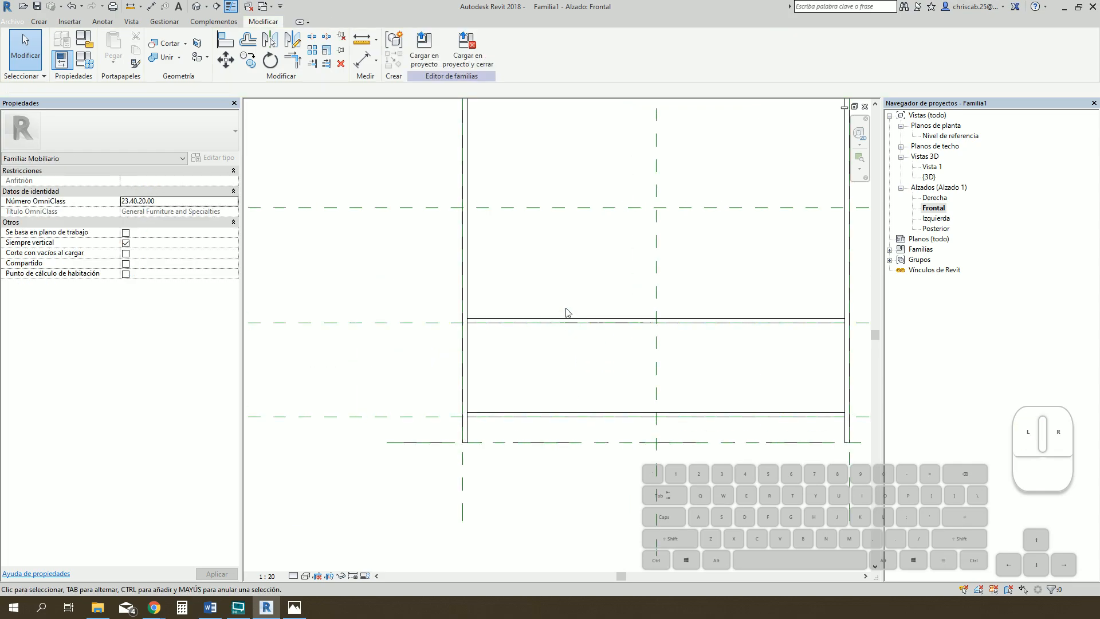
# - Switch to the Photos app to examine the real bookcase's compartments, and return to the Revit elevation
pyautogui.scroll(-3, 567, 309)
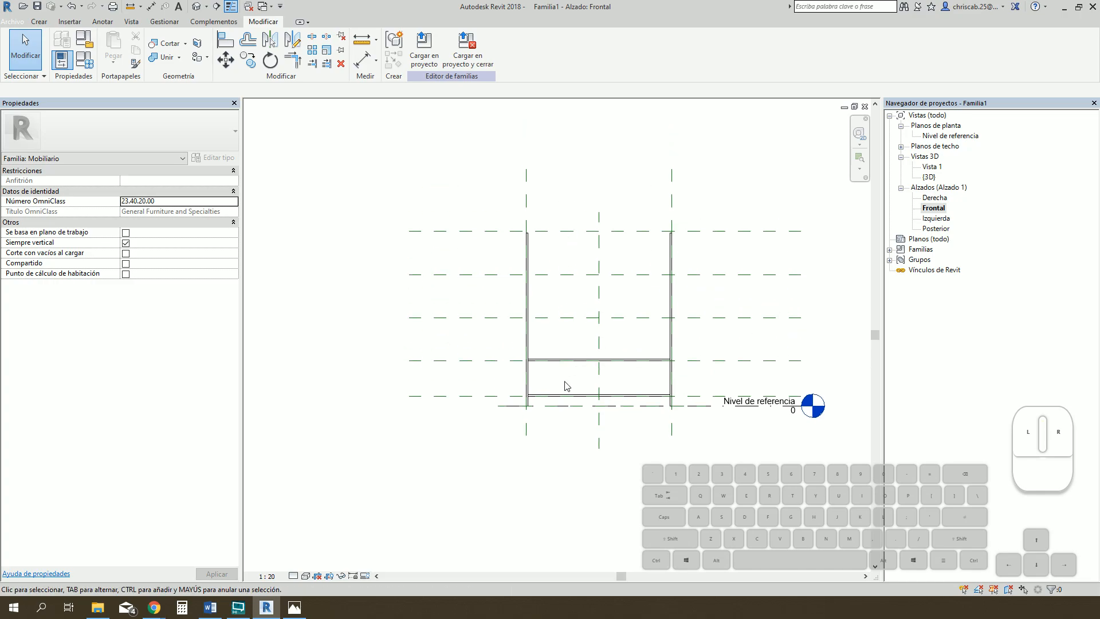
pyautogui.scroll(1, 565, 386)
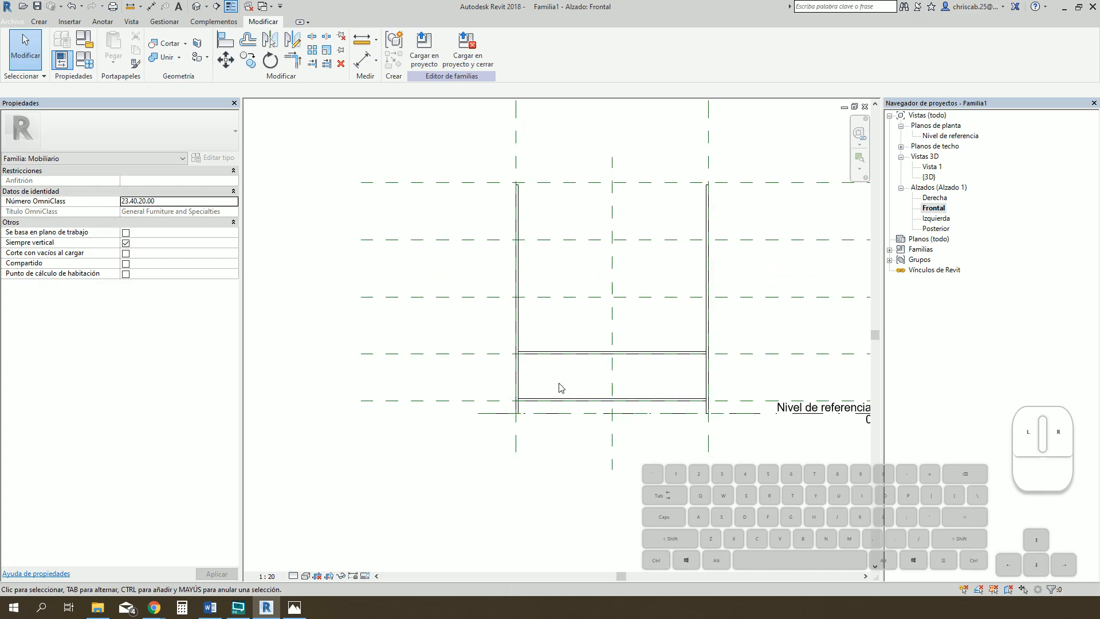
pyautogui.scroll(1, 564, 386)
pyautogui.scroll(-1, 467, 364)
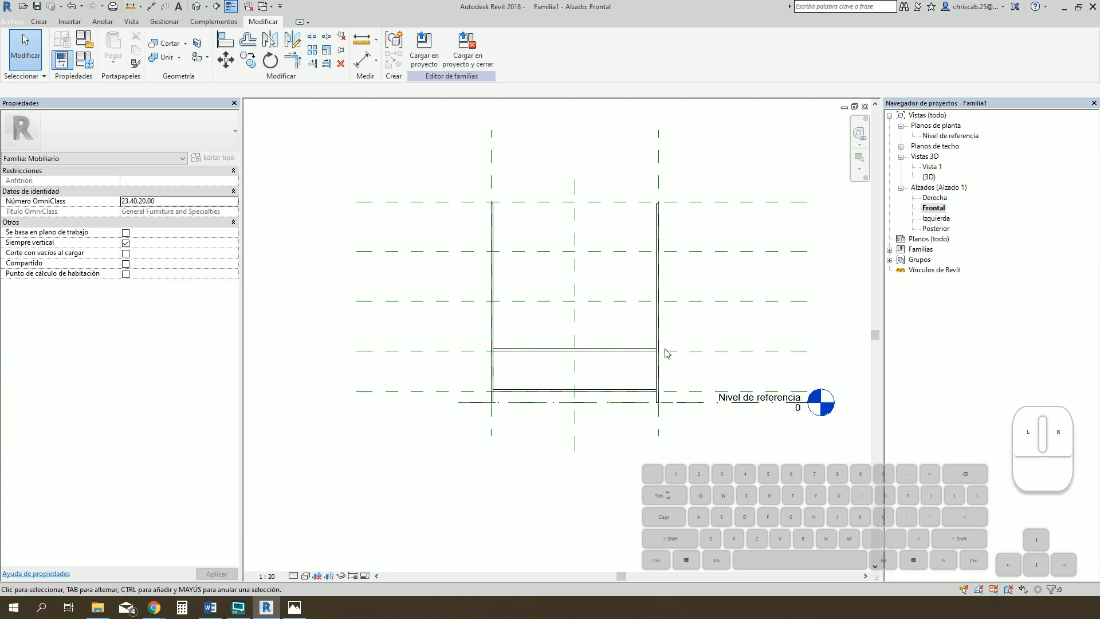
pyautogui.hotkey('alt', 'Tab')
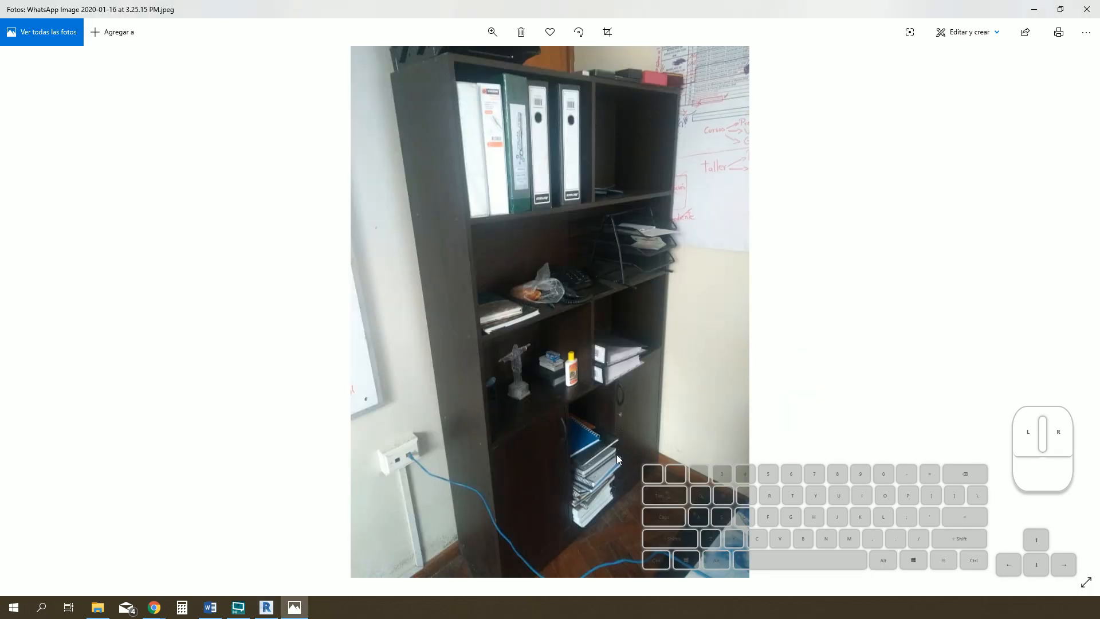
pyautogui.hotkey('alt', 'Tab')
# - Add an aligned dimension between the two lowest horizontal reference planes, placed beside the bookcase's left side
pyautogui.press('d')
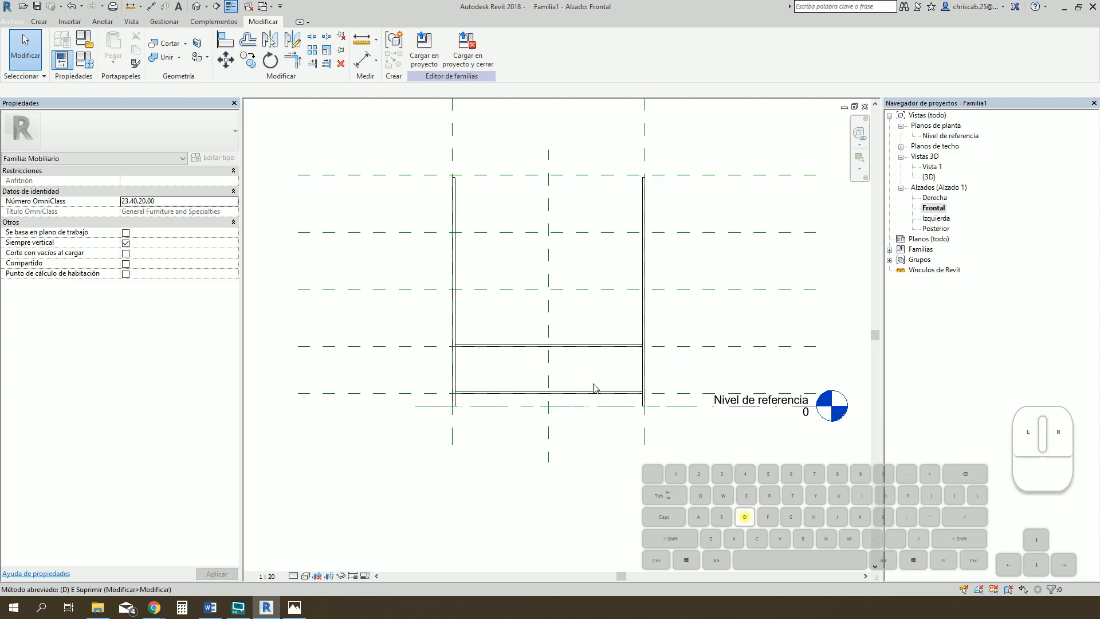
pyautogui.press('i')
pyautogui.scroll(1, 429, 393)
pyautogui.click(434, 393)
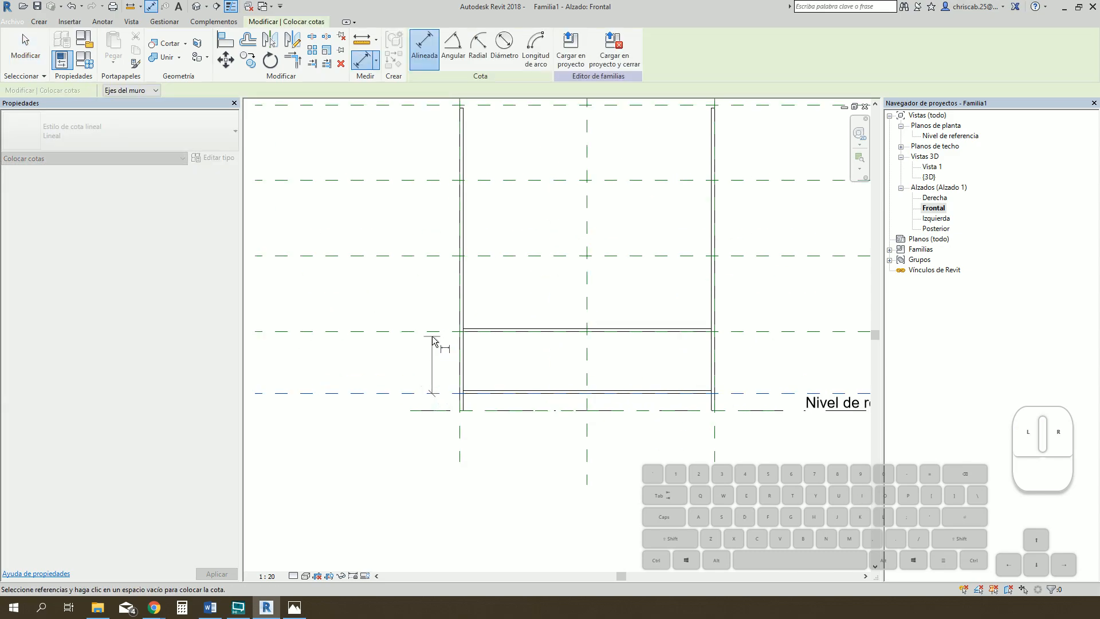
pyautogui.click(433, 331)
pyautogui.click(423, 297)
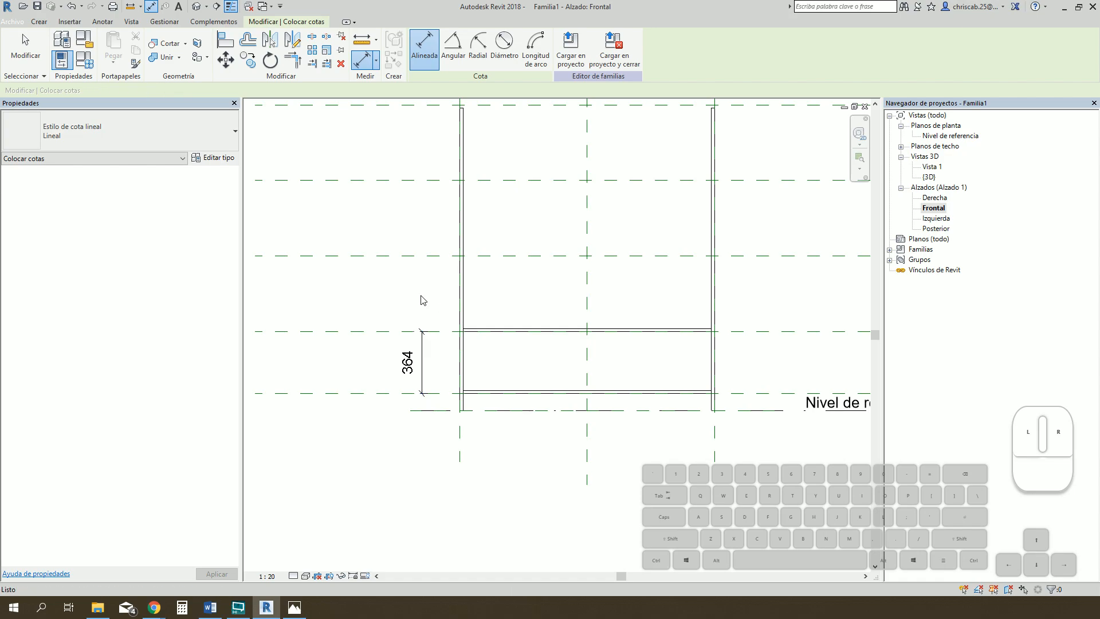
pyautogui.press('Escape')
# - Label the new dimension with a family type parameter named Gaveta Inferior, grouped under Cotas
pyautogui.click(426, 364)
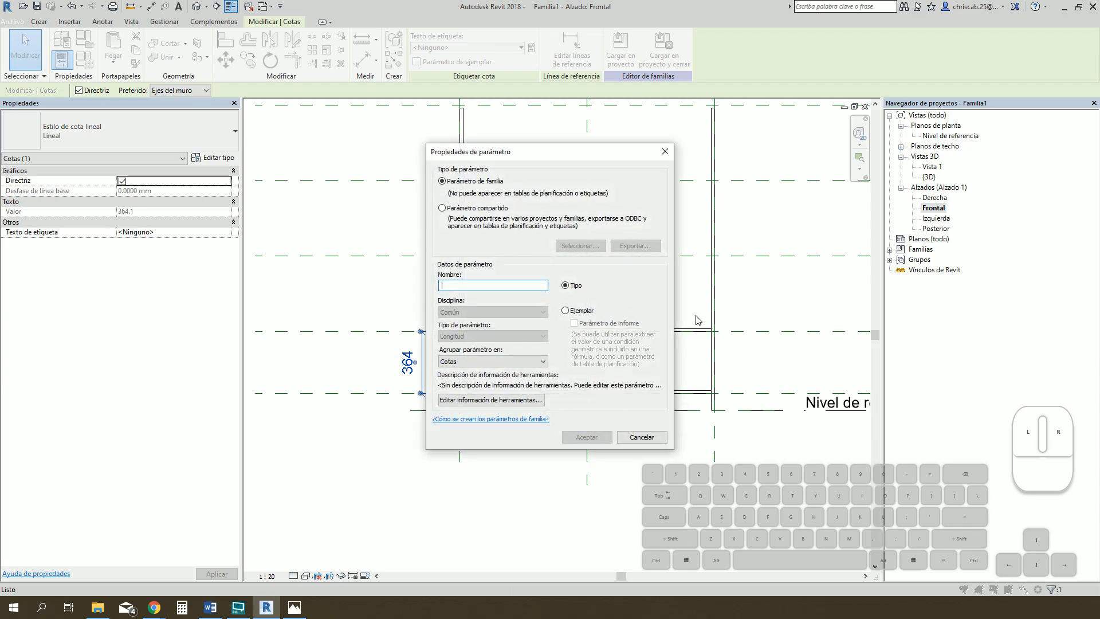
pyautogui.write('Gaveta I')
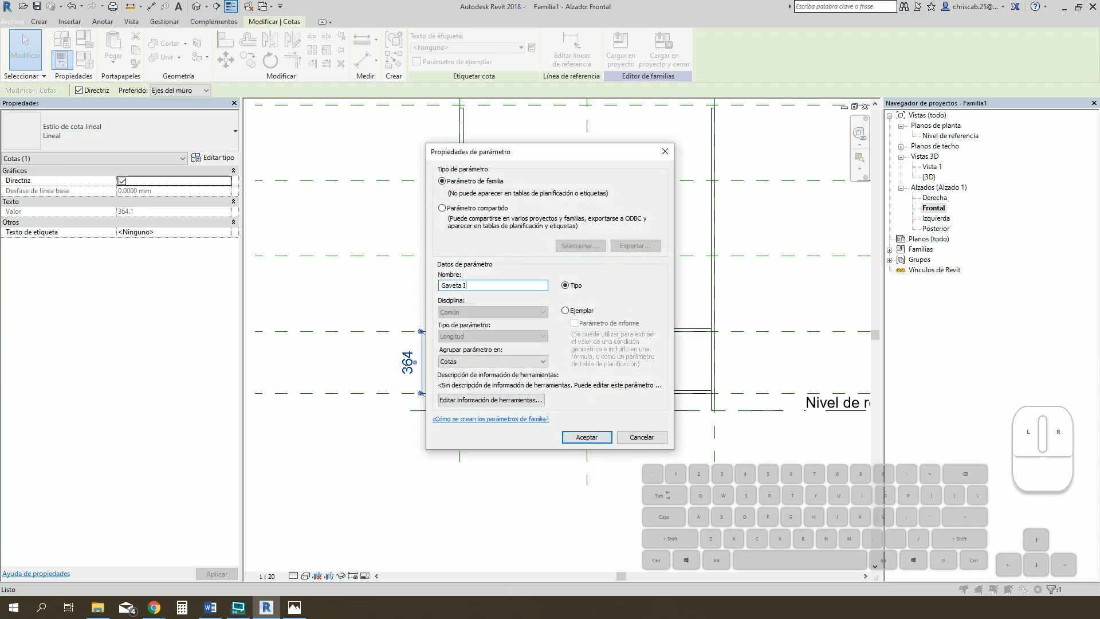
pyautogui.write('nferior')
pyautogui.press('Return')
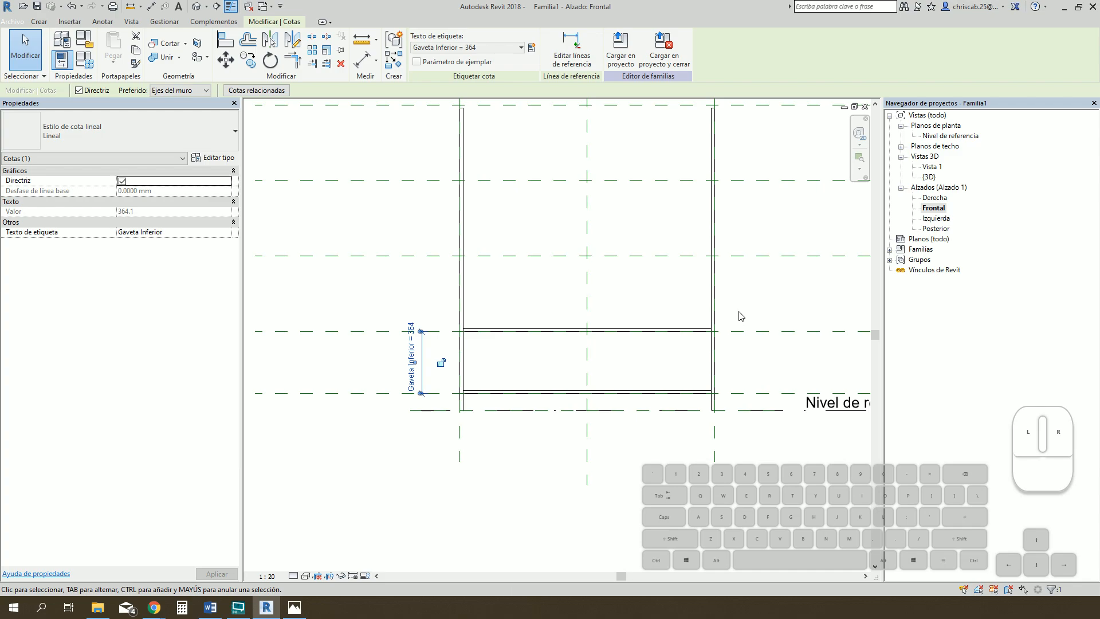
pyautogui.press('Escape')
# - Set the Gaveta Inferior parameter to 500 in the family types and apply it
pyautogui.scroll(-1, 739, 316)
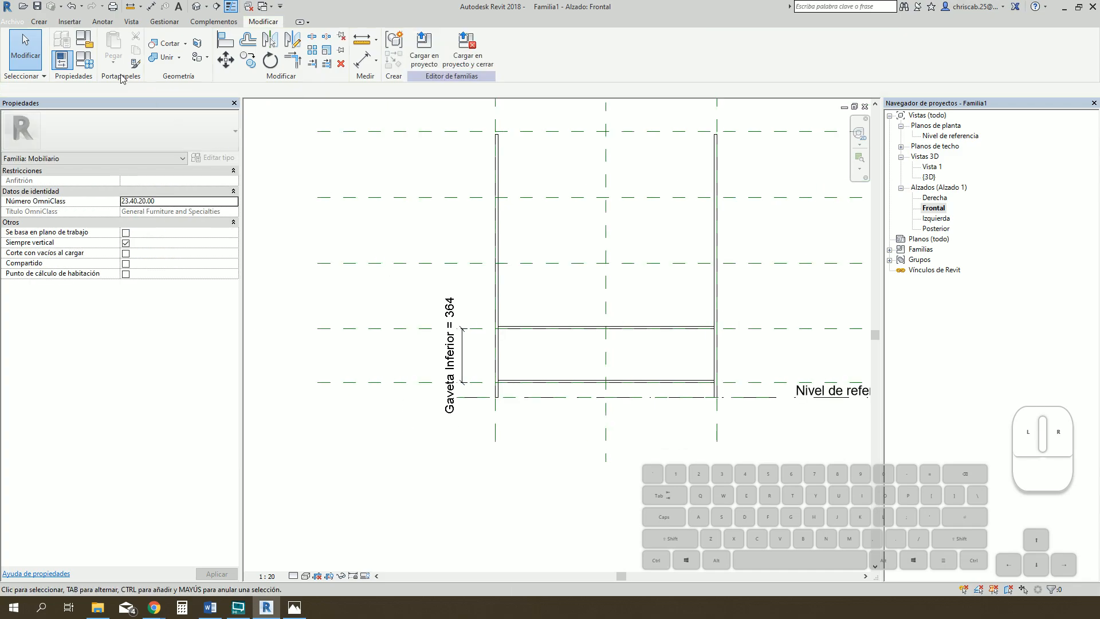
pyautogui.click(84, 59)
pyautogui.click(204, 272)
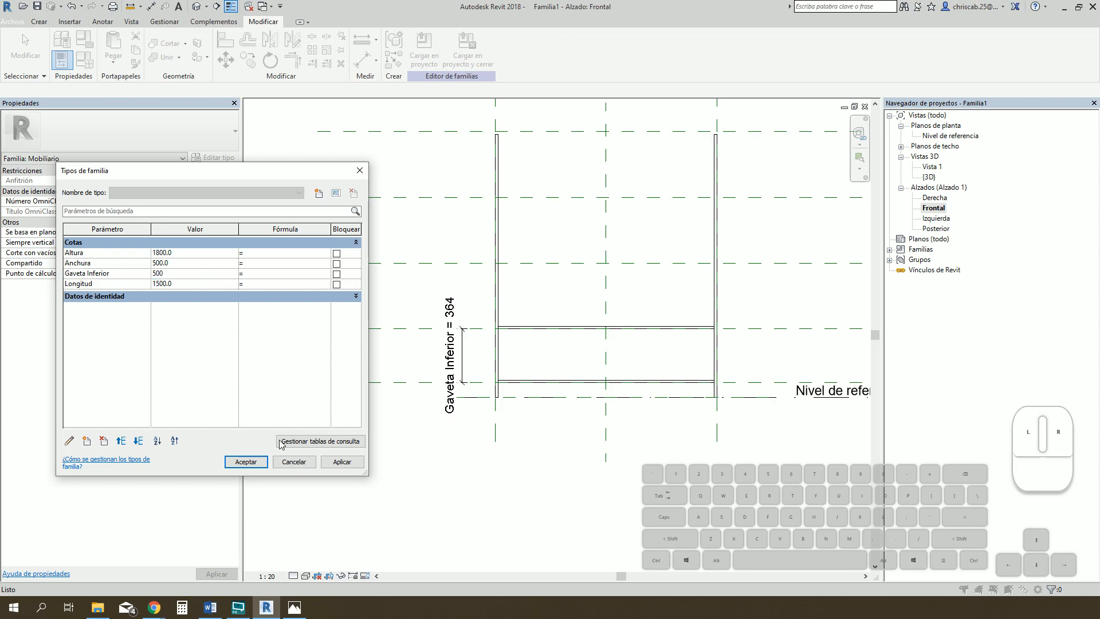
pyautogui.write('500')
pyautogui.click(338, 463)
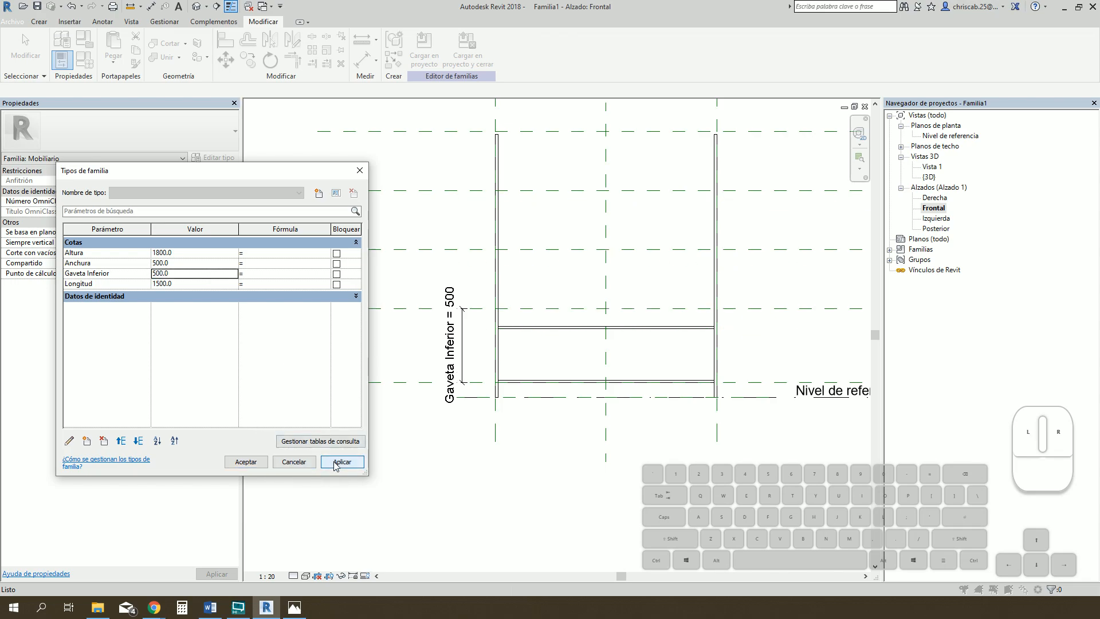
pyautogui.click(246, 461)
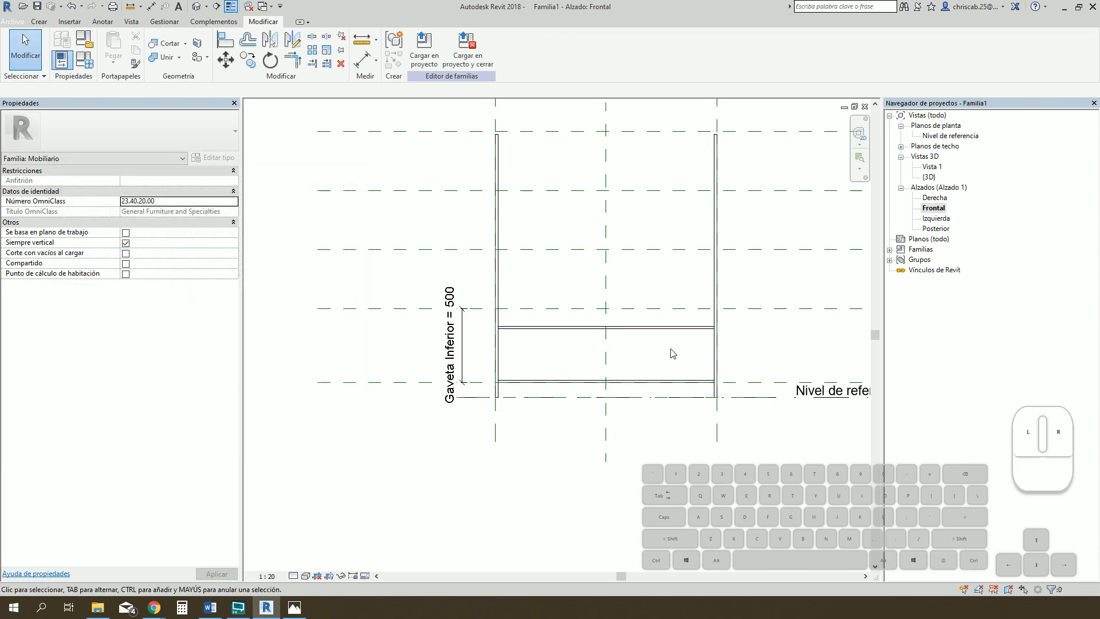
# - Delete the shelf above the lowest one, just below the reference plane controlled by Gaveta Inferior
pyautogui.moveTo(677, 344); pyautogui.dragTo(641, 386, button='middle')
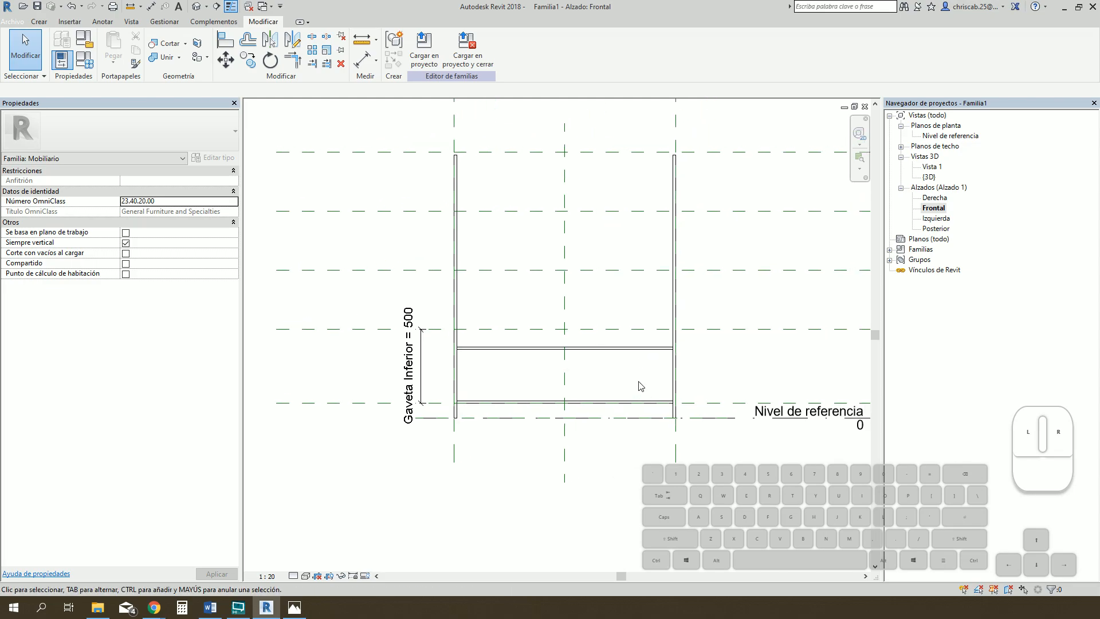
pyautogui.click(642, 350)
pyautogui.press('Escape')
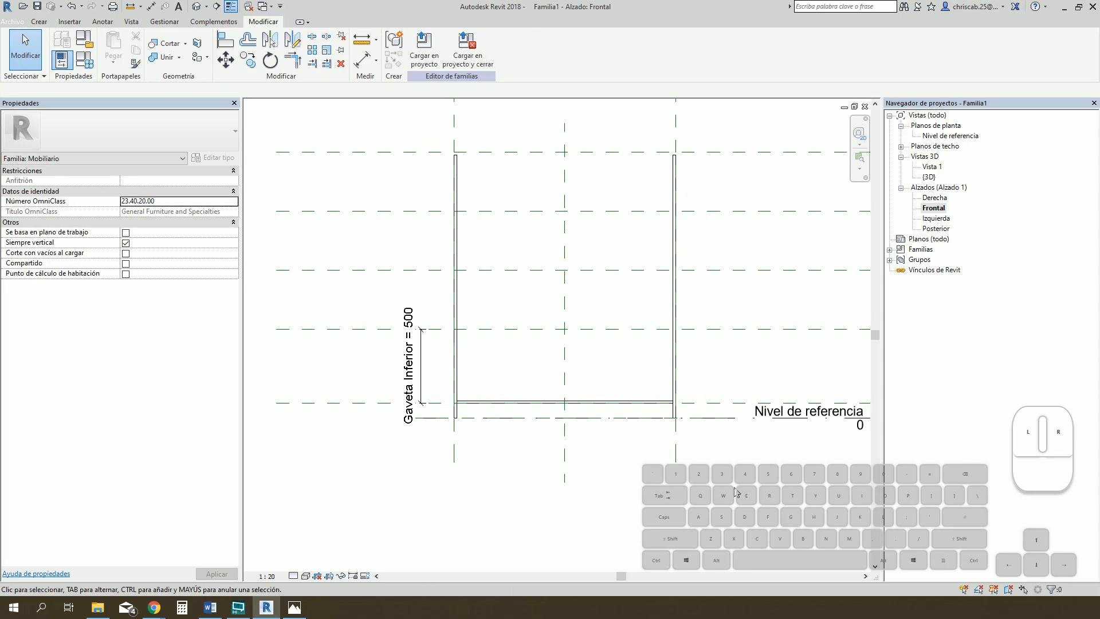
# - Name the horizontal reference plane at the upper end of the Gaveta Inferior dimension RP1
pyautogui.moveTo(635, 408); pyautogui.dragTo(617, 413, button='middle')
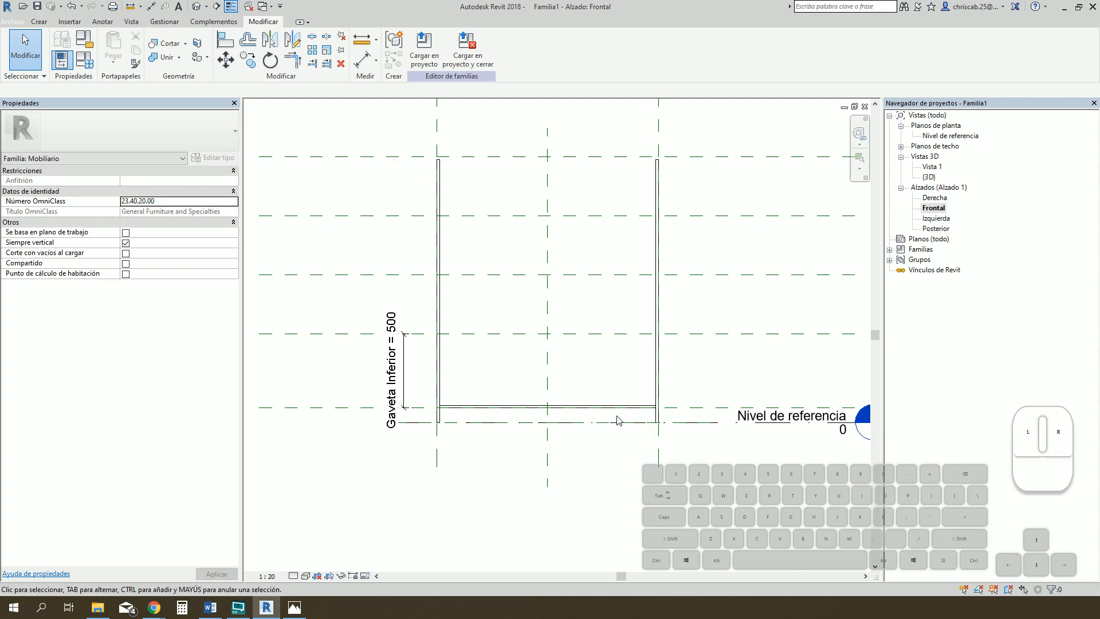
pyautogui.moveTo(740, 314); pyautogui.dragTo(596, 297, button='middle')
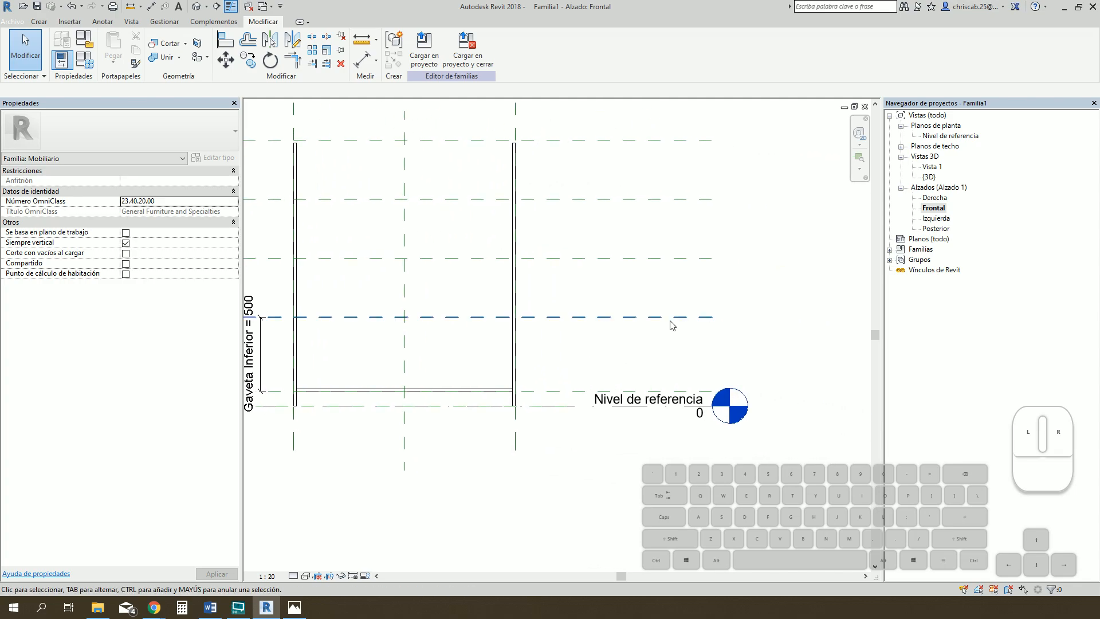
pyautogui.click(690, 318)
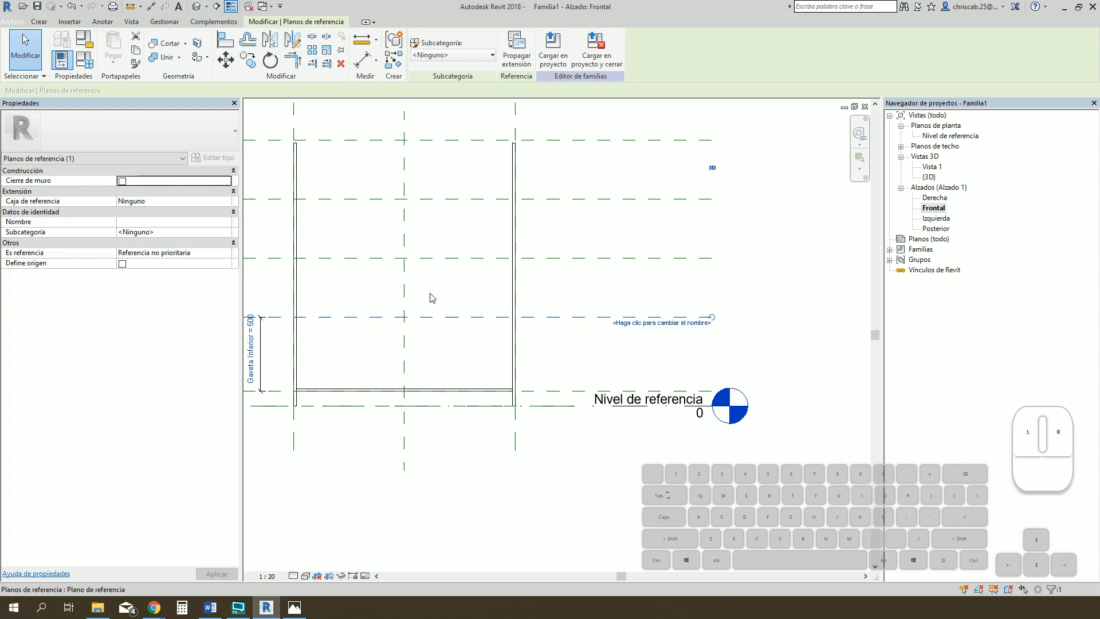
pyautogui.click(154, 221)
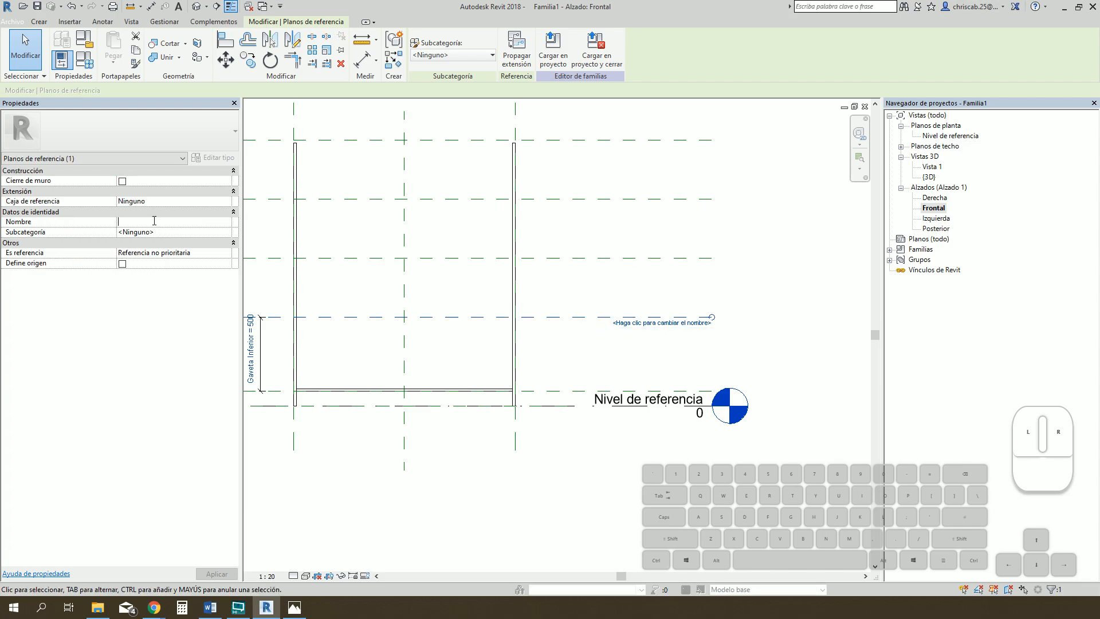
pyautogui.press('shift')
pyautogui.write('RP1')
pyautogui.click(761, 353)
pyautogui.moveTo(743, 358); pyautogui.dragTo(853, 376, button='middle')
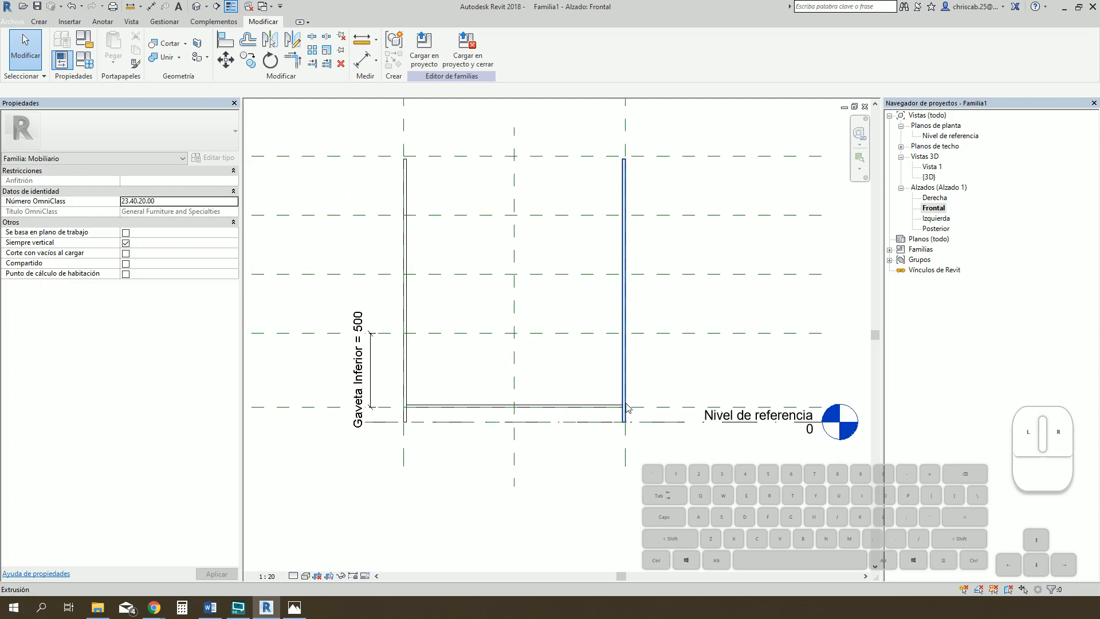
# - Start a rectangular extrusion in the Nivel de referencia plan and set its work plane to reference plane RP1
pyautogui.doubleClick(951, 136)
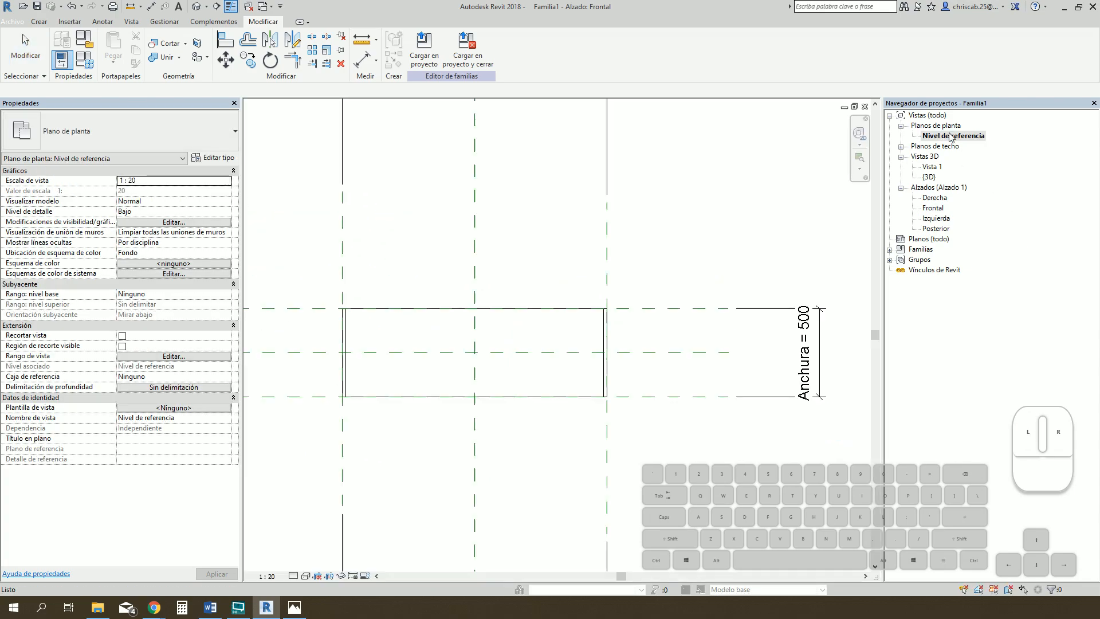
pyautogui.click(39, 22)
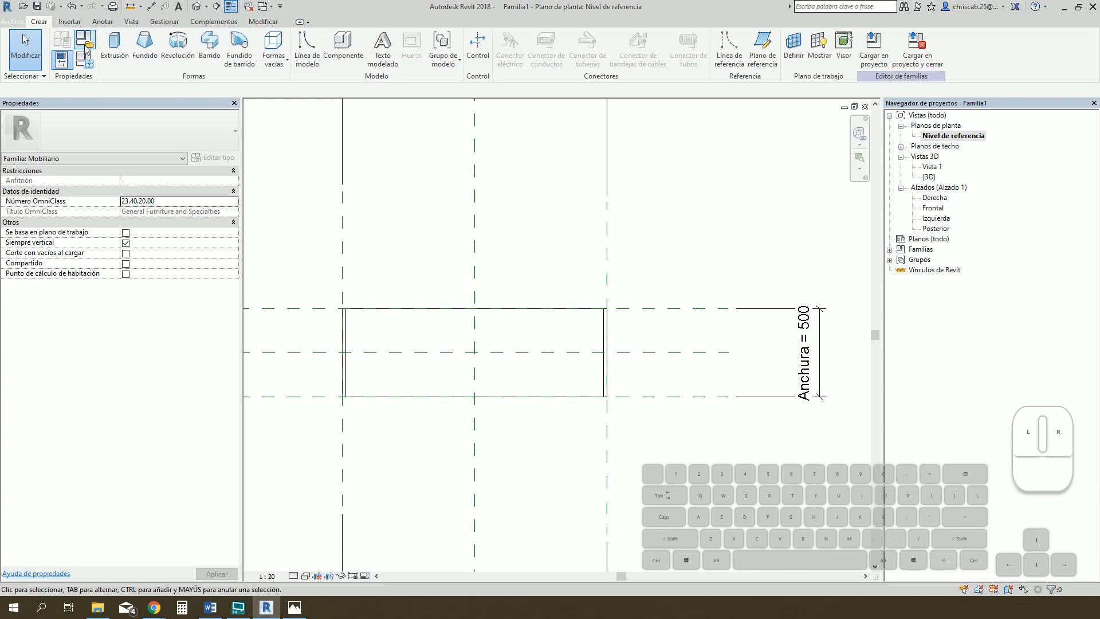
pyautogui.click(113, 45)
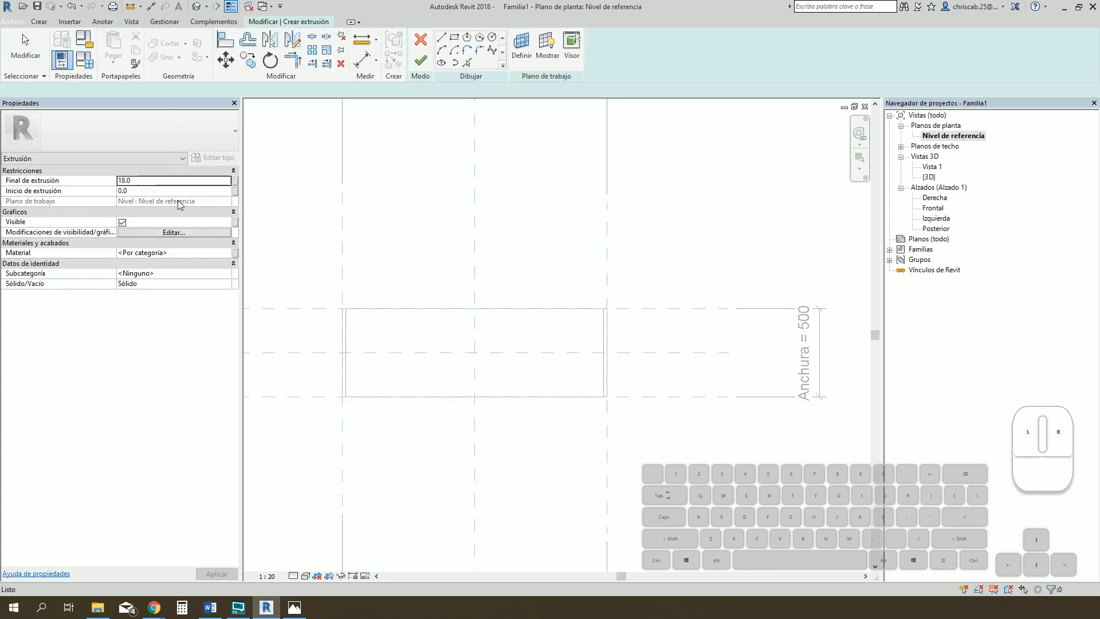
pyautogui.click(454, 37)
pyautogui.scroll(1, 366, 340)
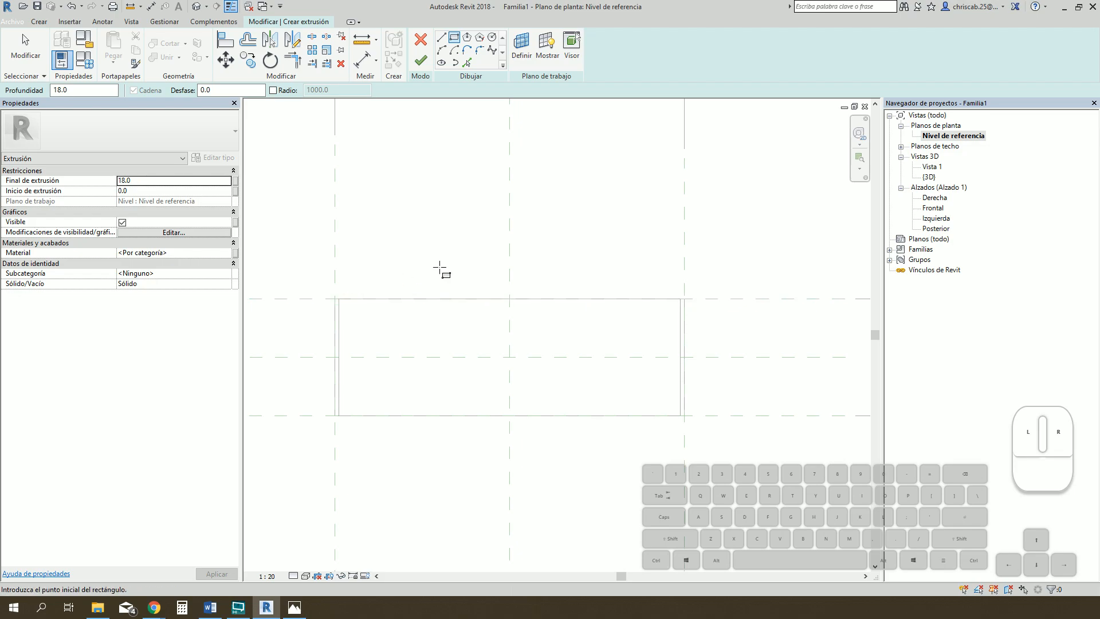
pyautogui.click(521, 45)
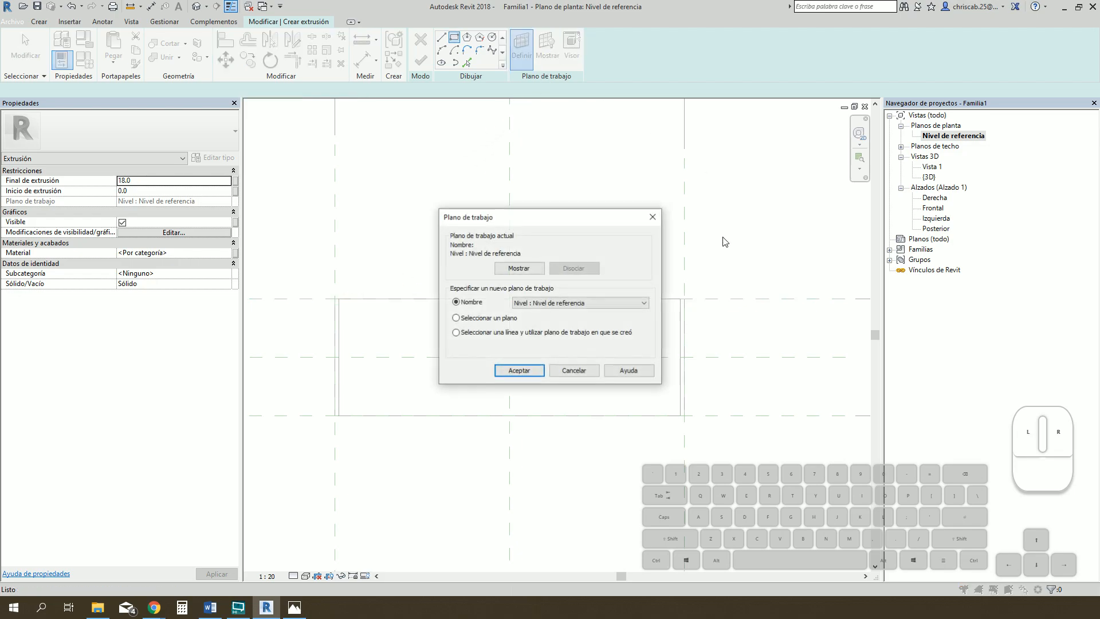
pyautogui.click(603, 304)
pyautogui.click(576, 361)
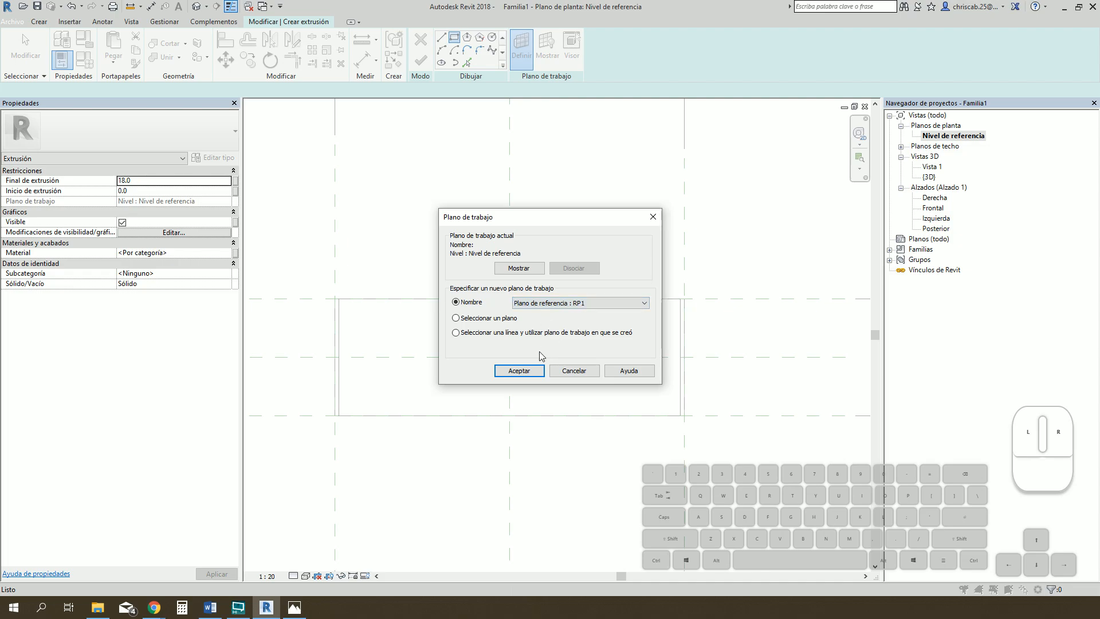
pyautogui.click(527, 373)
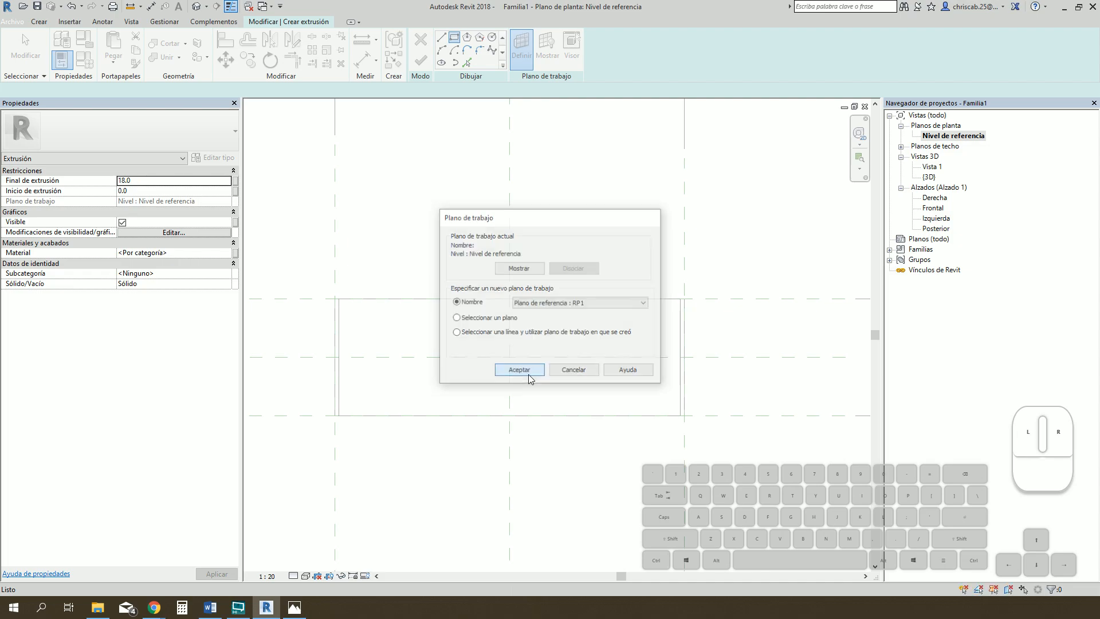
# - Sketch a 1464 by 500 shelf rectangle between the side panels' inner faces and finish the extrusion with 18 depth
pyautogui.click(341, 300)
pyautogui.click(680, 416)
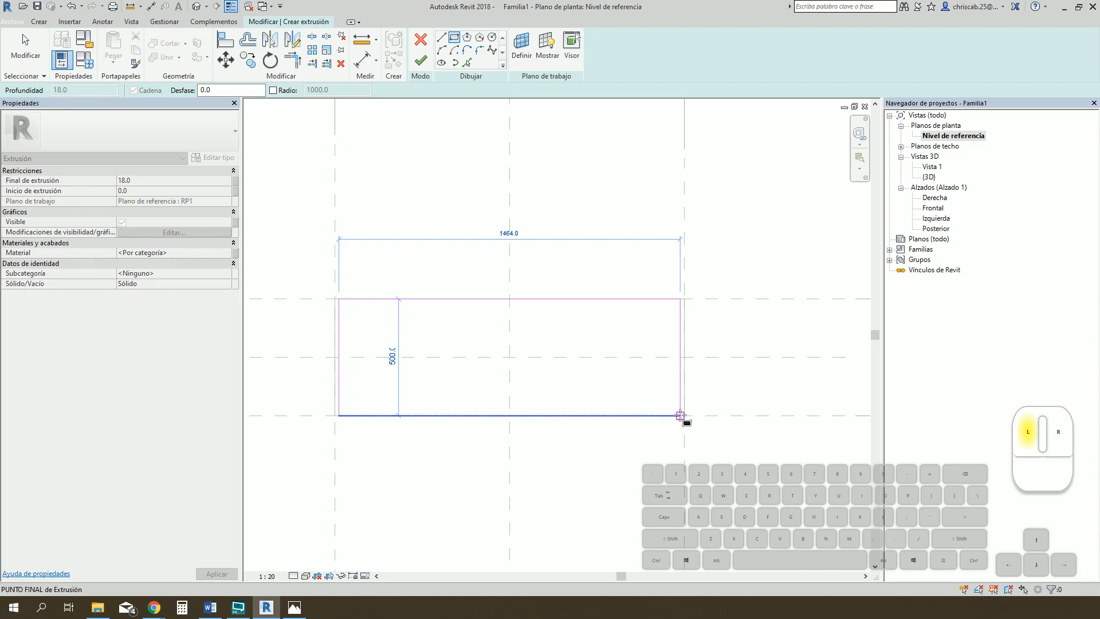
pyautogui.click(420, 60)
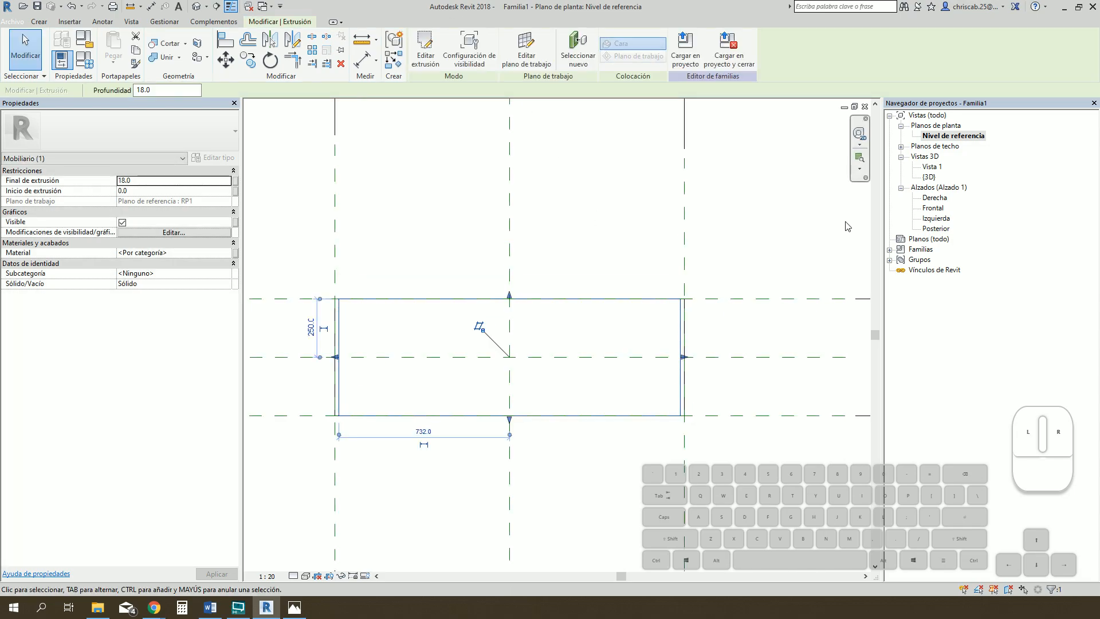
# - Show the bookcase in 3D, set the Gaveta Inferior parameter to 450 in the family types and apply it
pyautogui.doubleClick(935, 198)
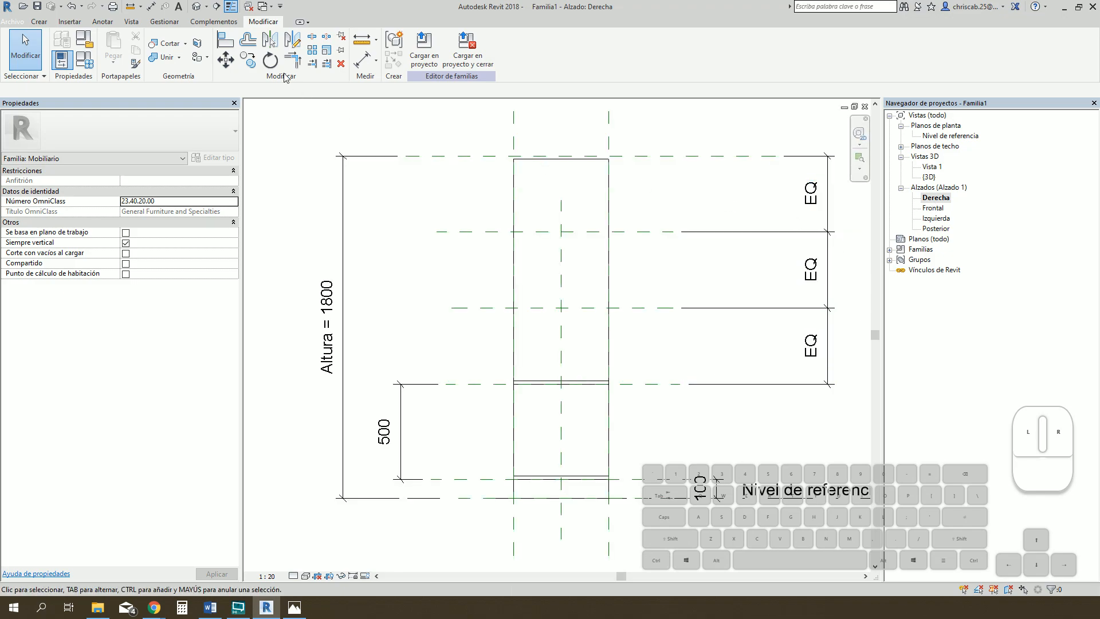
pyautogui.click(197, 7)
pyautogui.scroll(2, 663, 423)
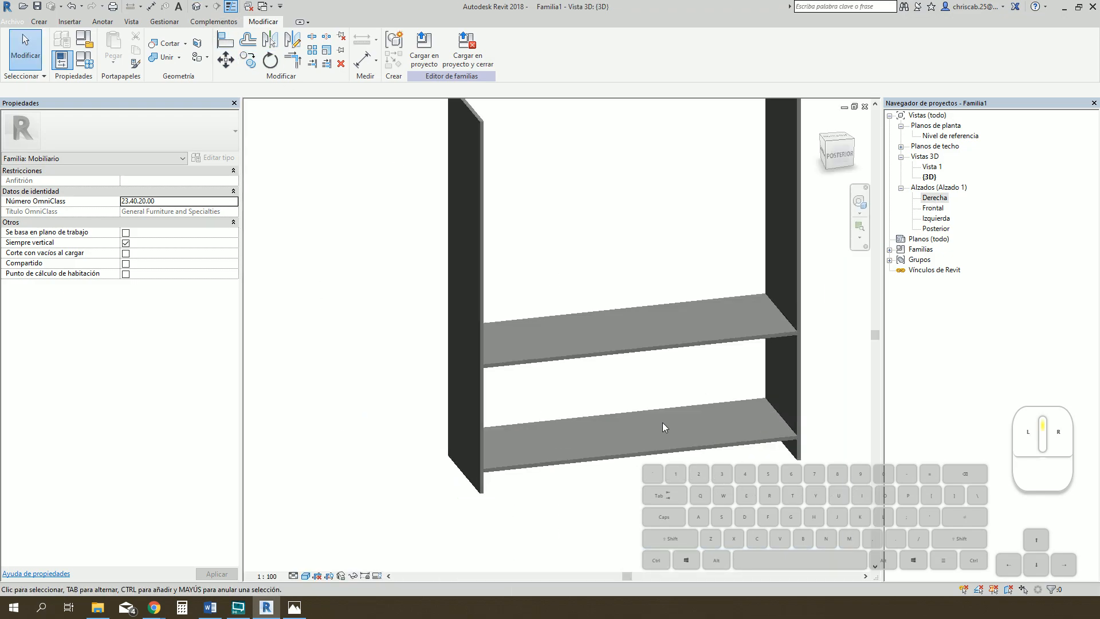
pyautogui.click(584, 365)
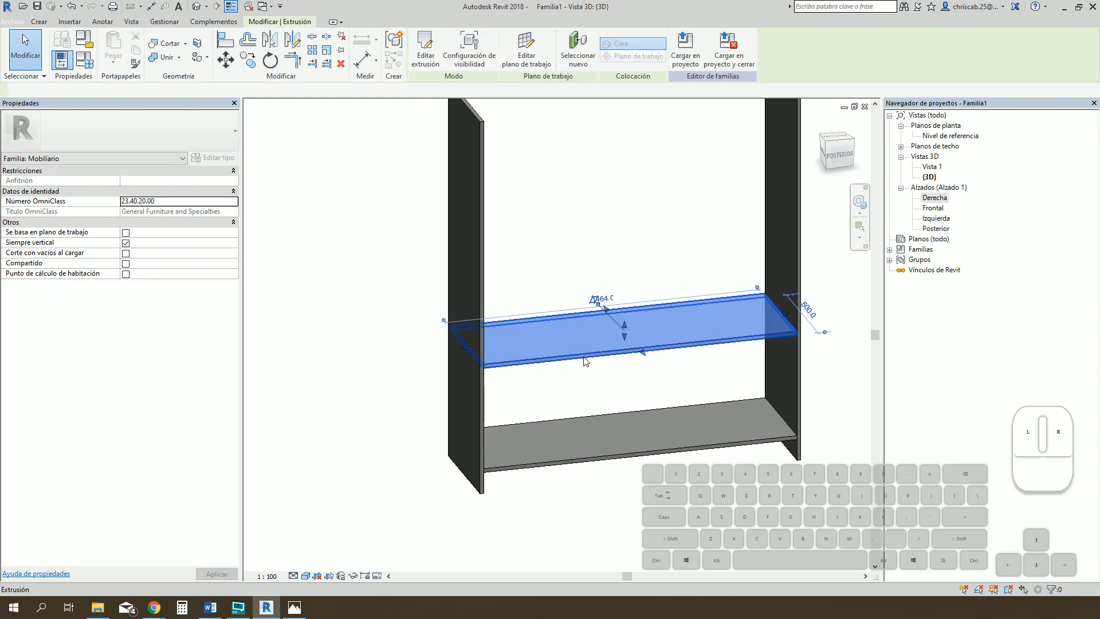
pyautogui.click(335, 300)
pyautogui.click(96, 62)
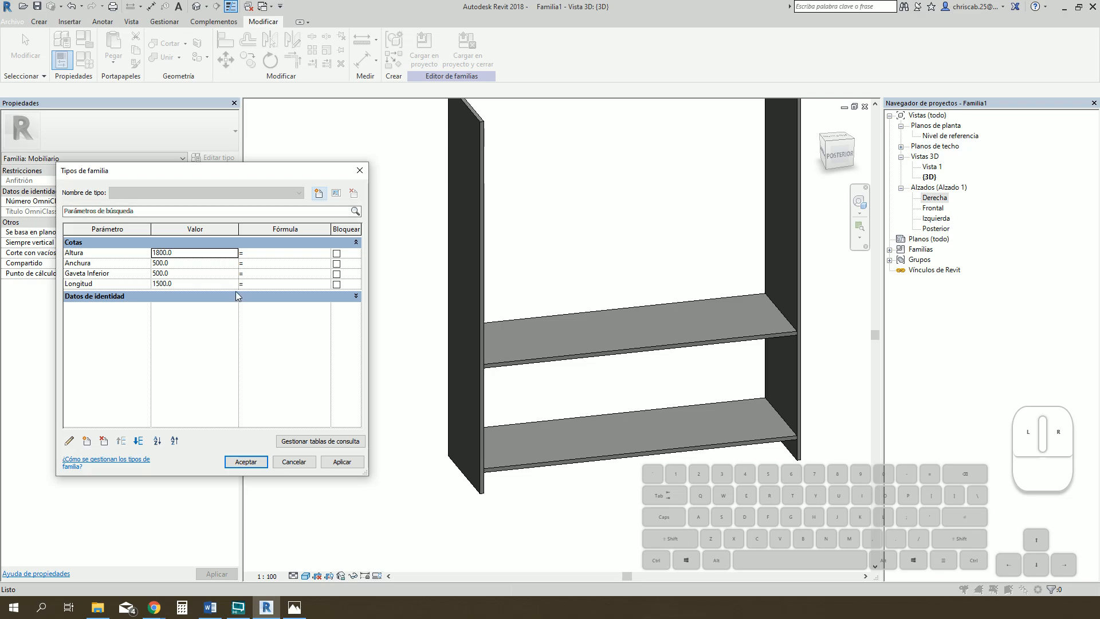
pyautogui.click(209, 274)
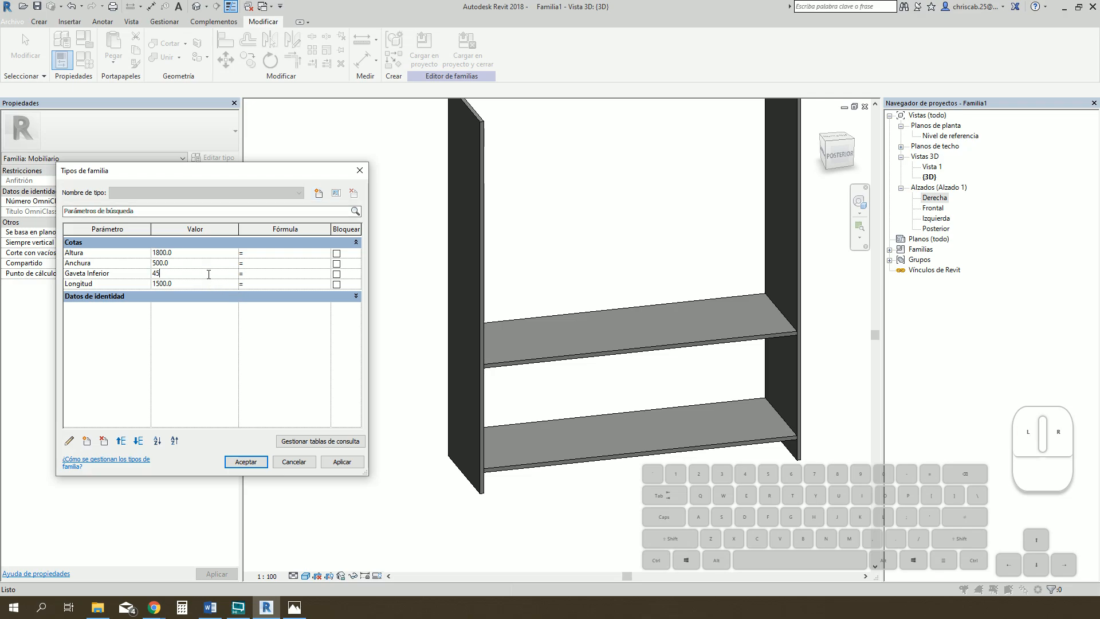
pyautogui.click(346, 467)
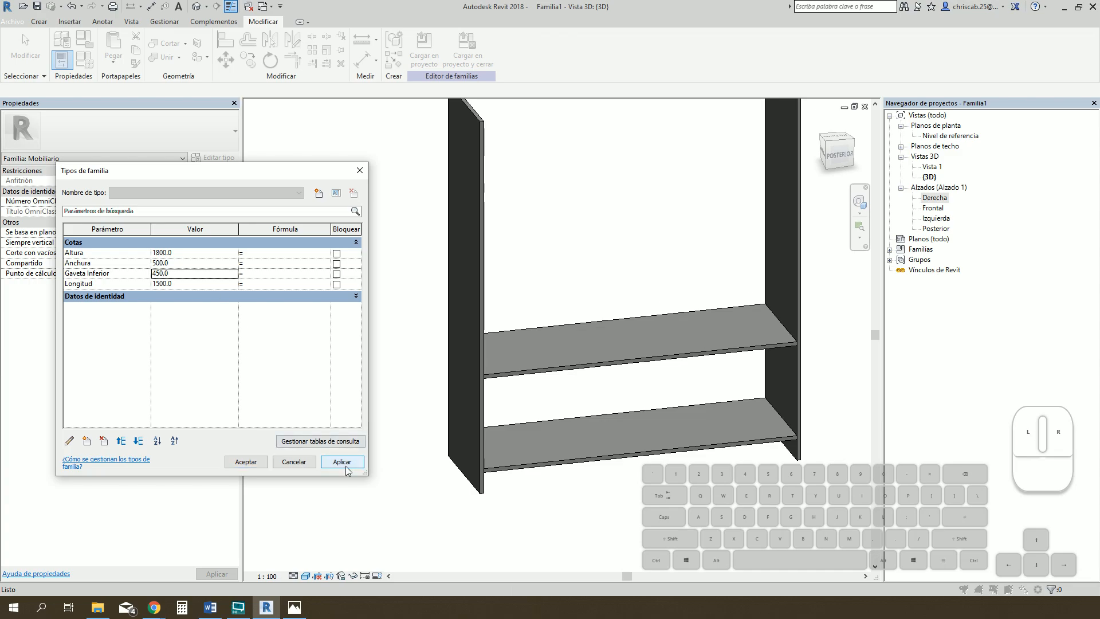
pyautogui.click(251, 465)
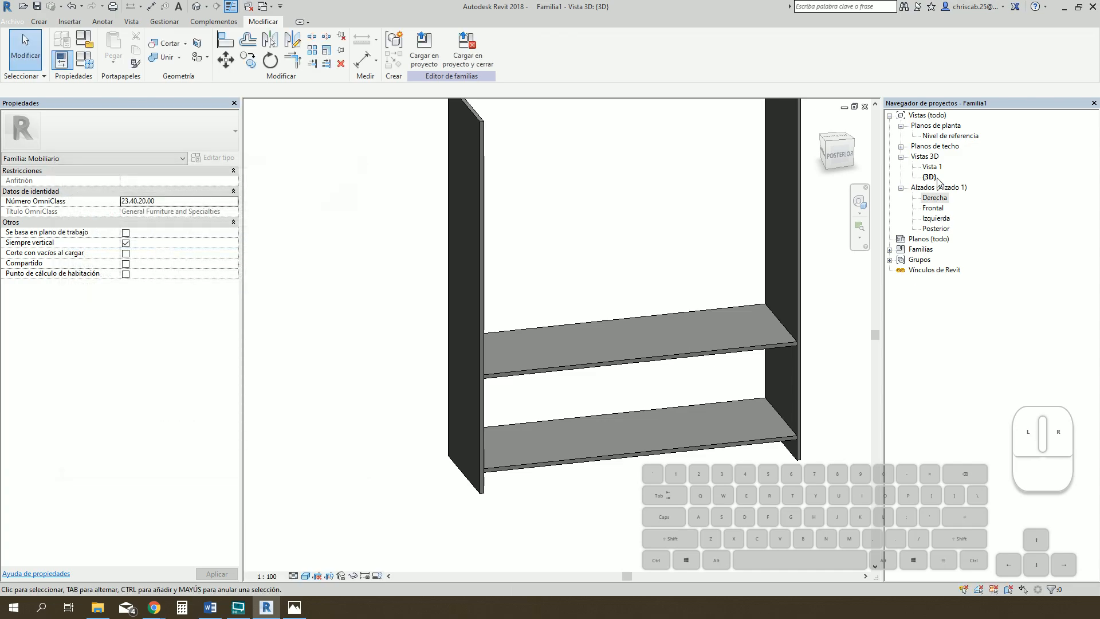
# - In the Derecha elevation, name the horizontal reference plane directly above RP1 as RP2
pyautogui.doubleClick(953, 136)
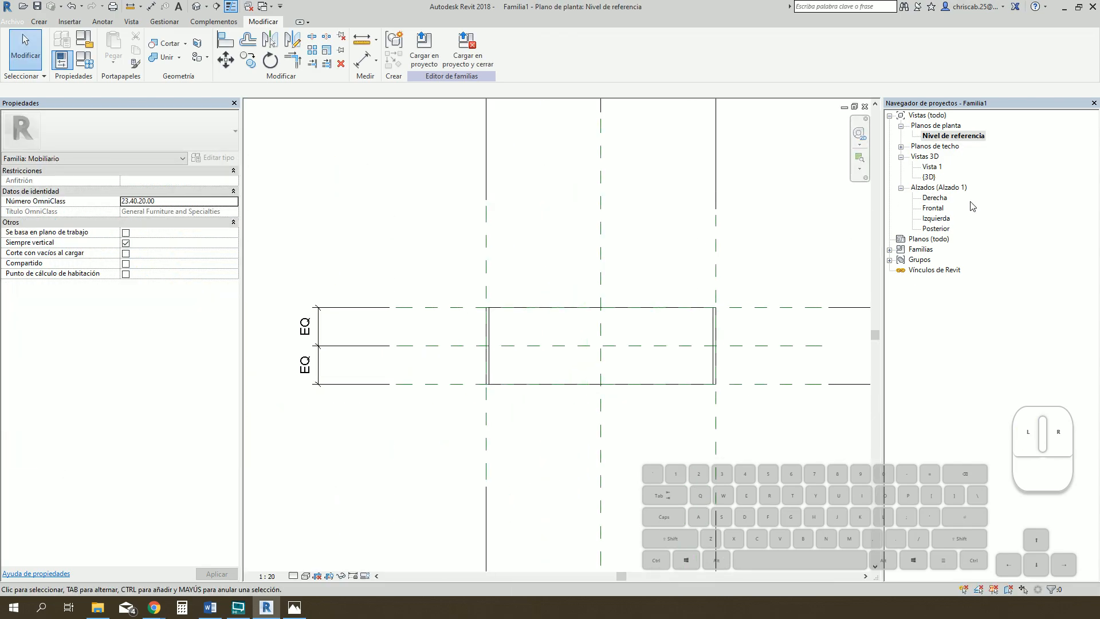
pyautogui.doubleClick(956, 196)
pyautogui.scroll(-2, 794, 306)
pyautogui.moveTo(752, 369); pyautogui.dragTo(710, 358, button='middle')
pyautogui.scroll(1, 639, 425)
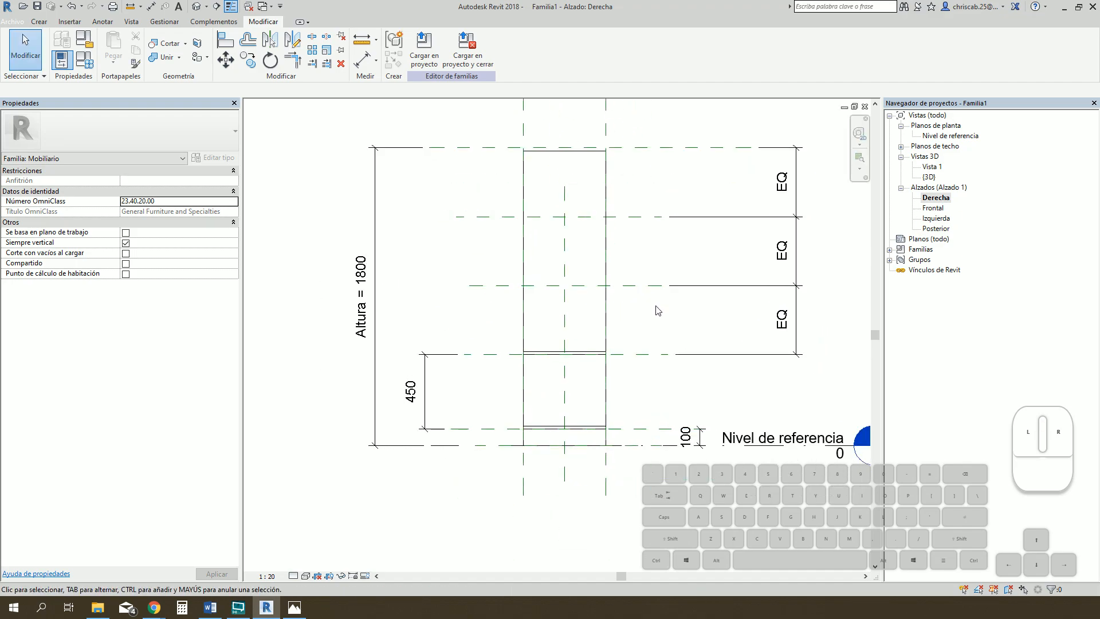
pyautogui.moveTo(657, 307); pyautogui.dragTo(655, 343, button='middle')
pyautogui.click(641, 326)
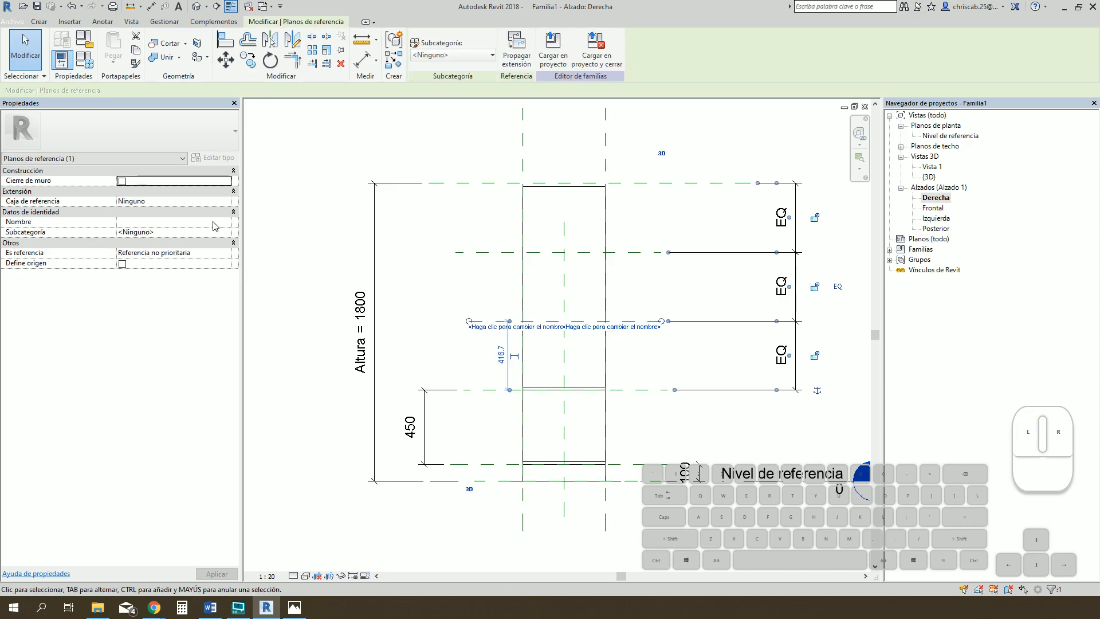
pyautogui.click(192, 216)
pyautogui.click(191, 222)
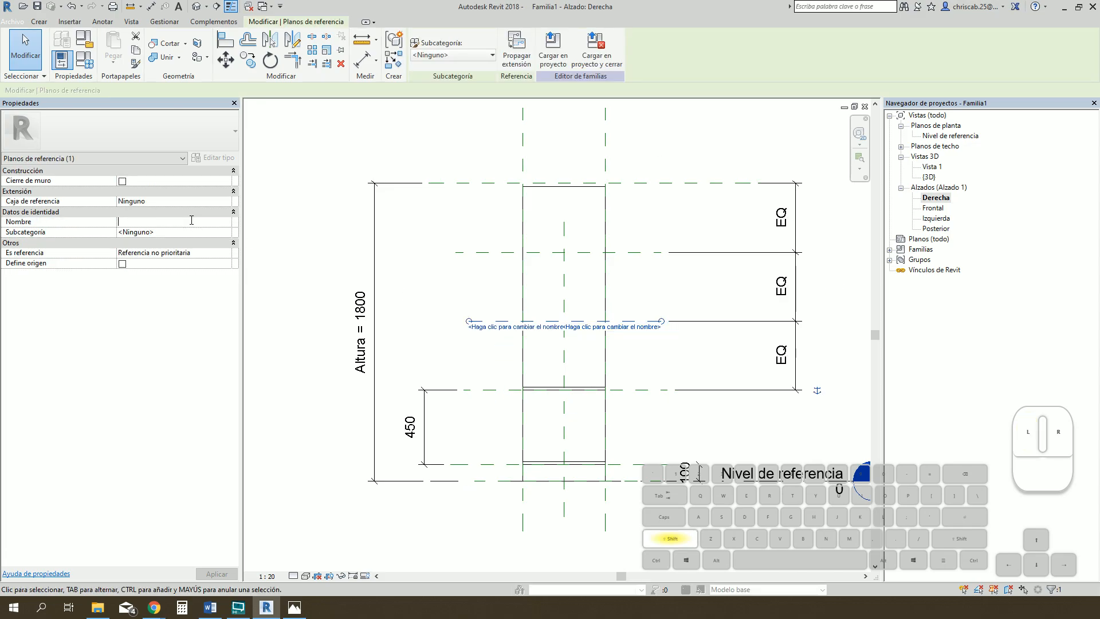
pyautogui.write('RP2')
pyautogui.click(663, 275)
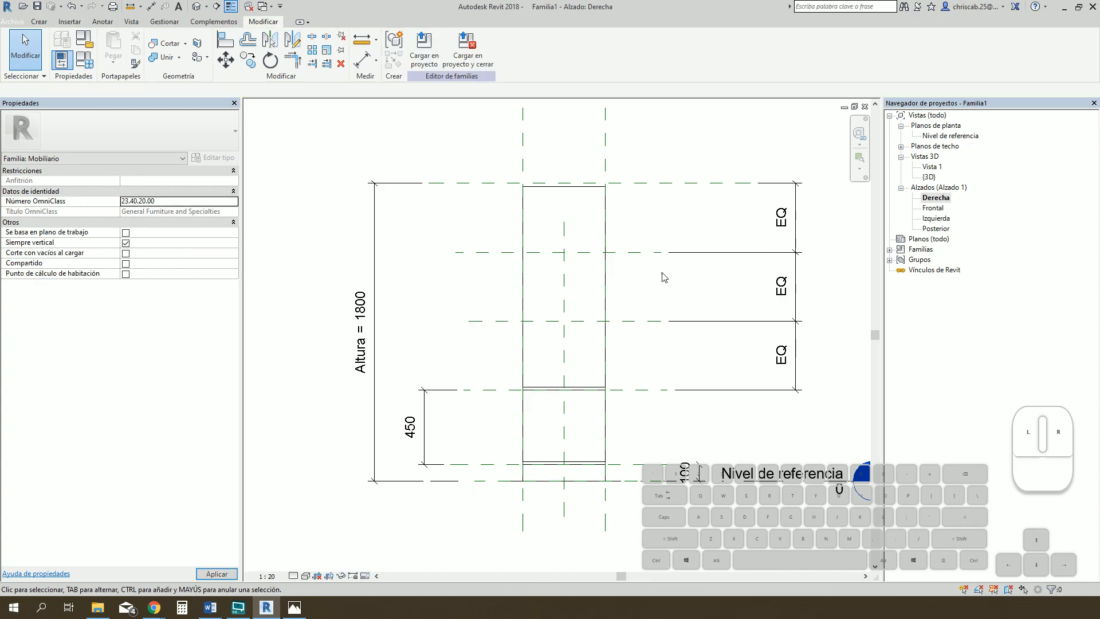
# - Name the next horizontal reference plane above RP2 as RP3
pyautogui.click(640, 253)
pyautogui.click(170, 222)
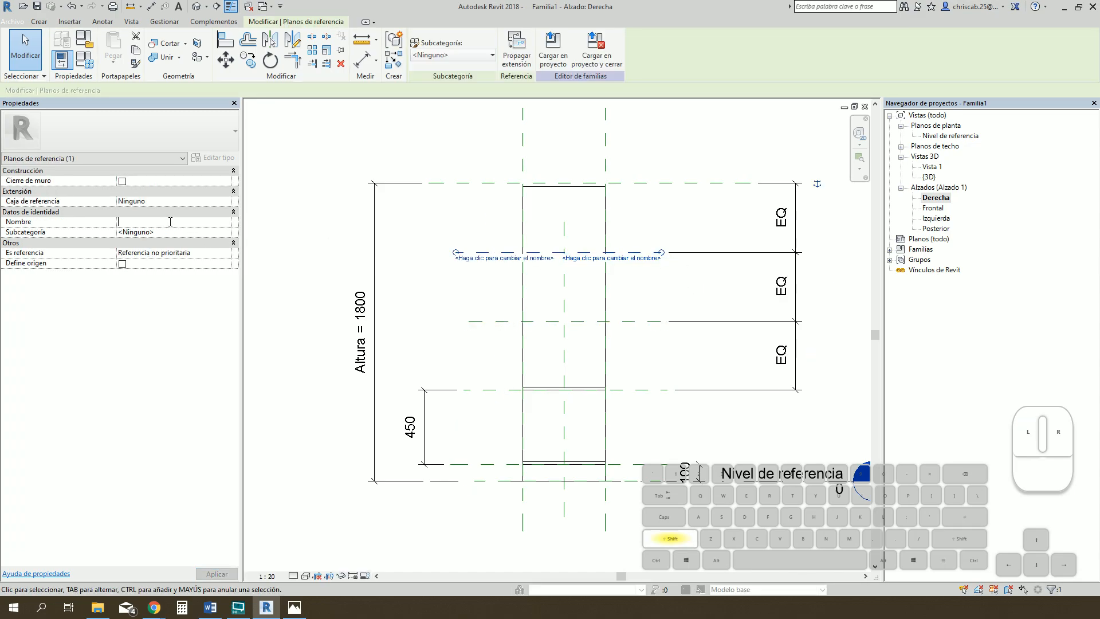
pyautogui.write('RP3')
pyautogui.click(663, 229)
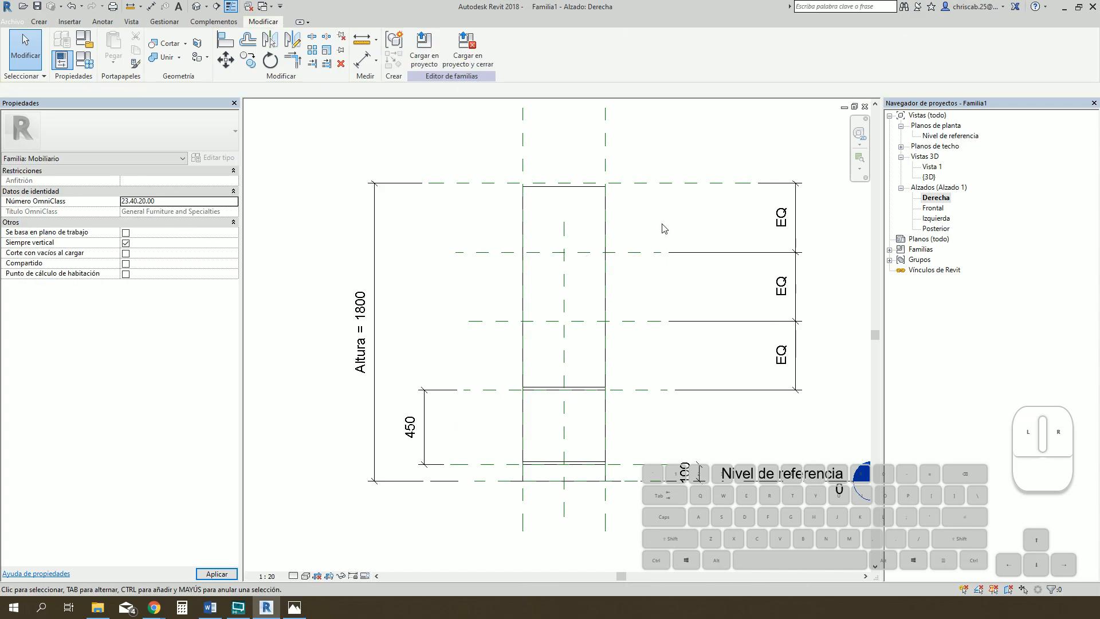
# - Name the topmost horizontal reference plane, at the upper end of the Altura dimension, Limite
pyautogui.click(645, 183)
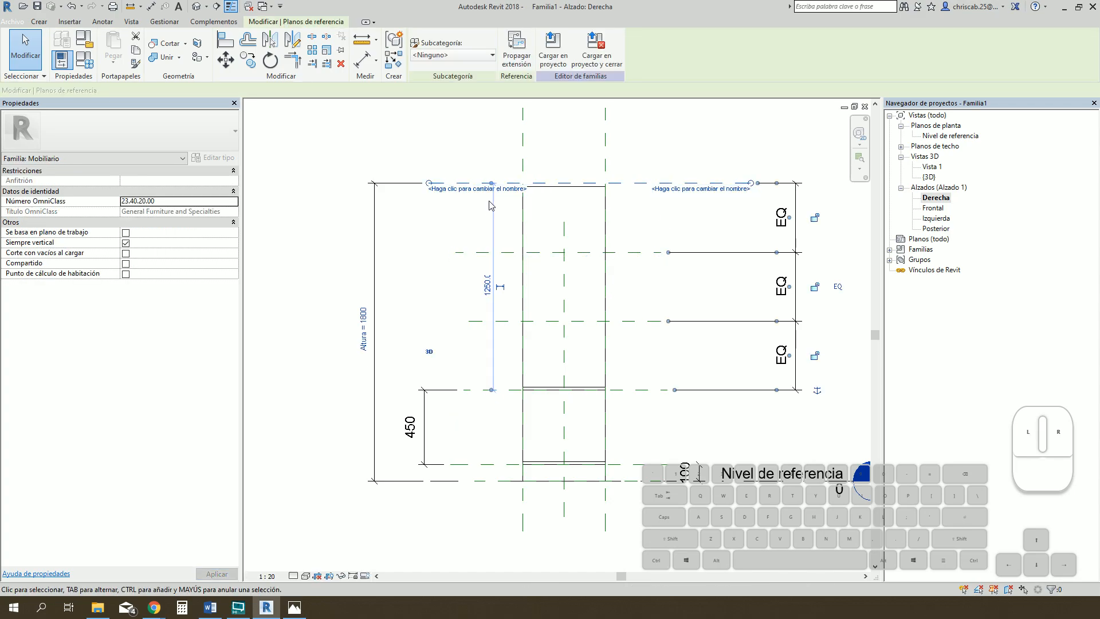
pyautogui.click(169, 222)
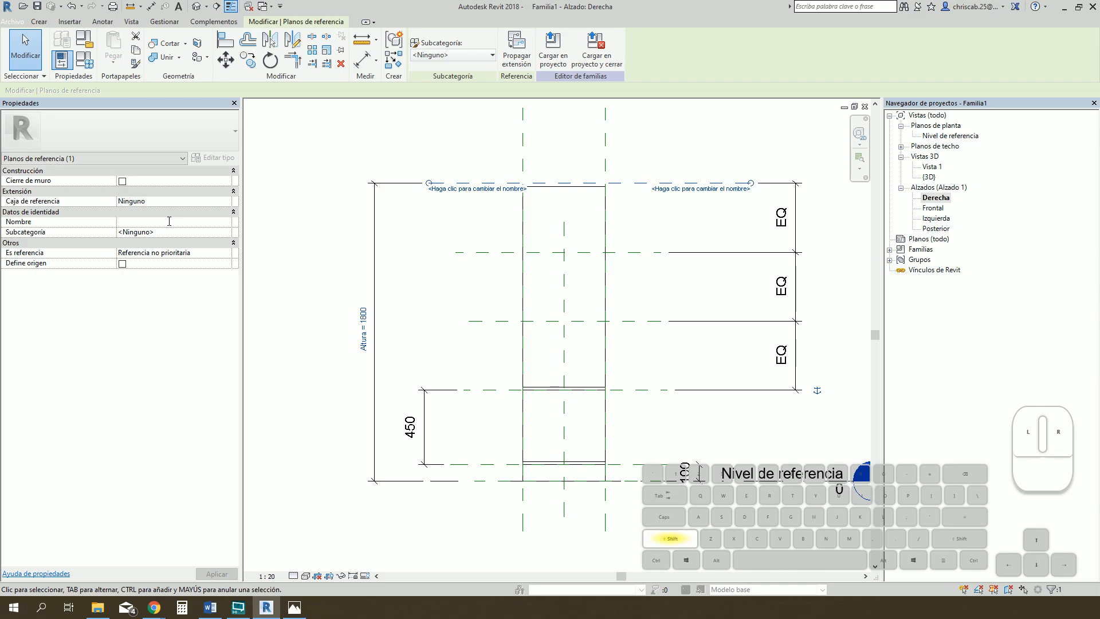
pyautogui.write('Limite')
pyautogui.press('Return')
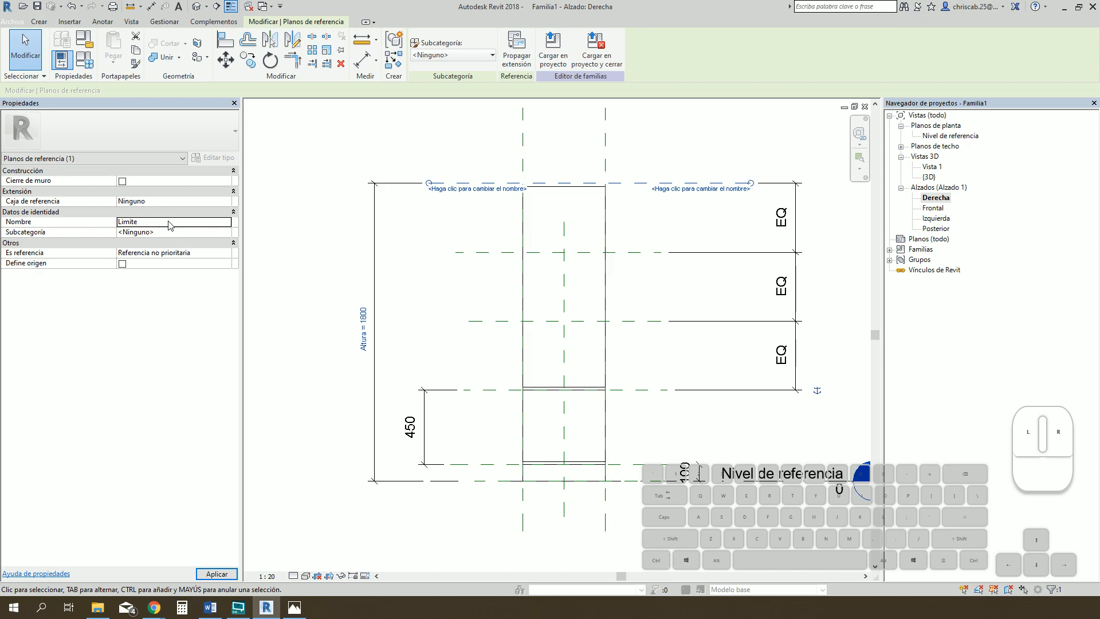
pyautogui.press('Escape')
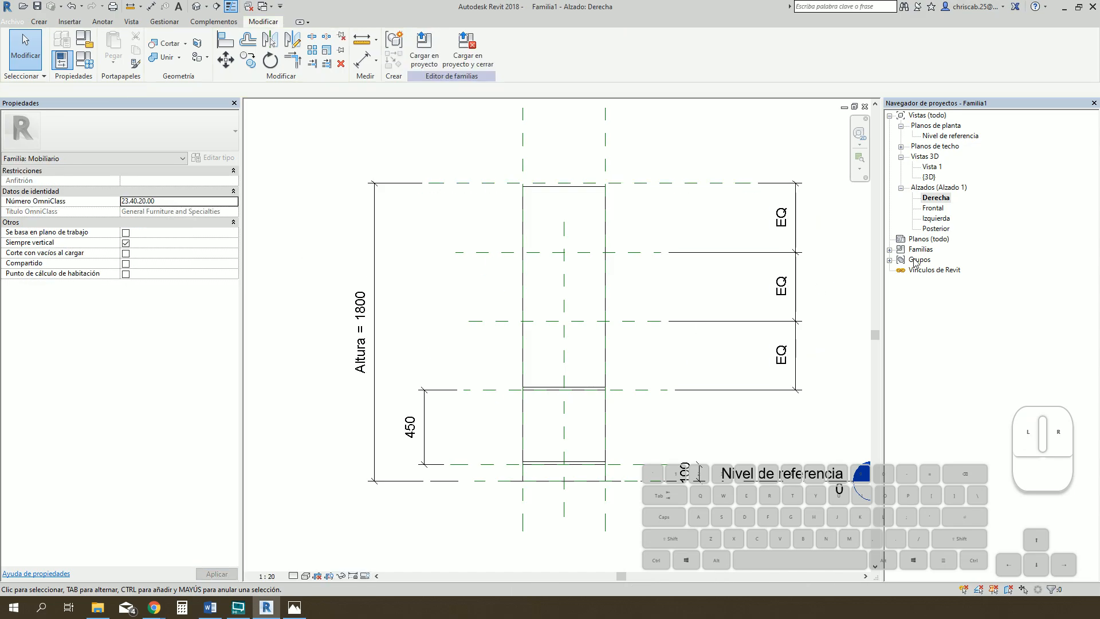
# - In the Nivel de referencia plan, extrude an 18 mm shelf on reference plane RP2 from a rectangle spanning between the side panels
pyautogui.doubleClick(951, 136)
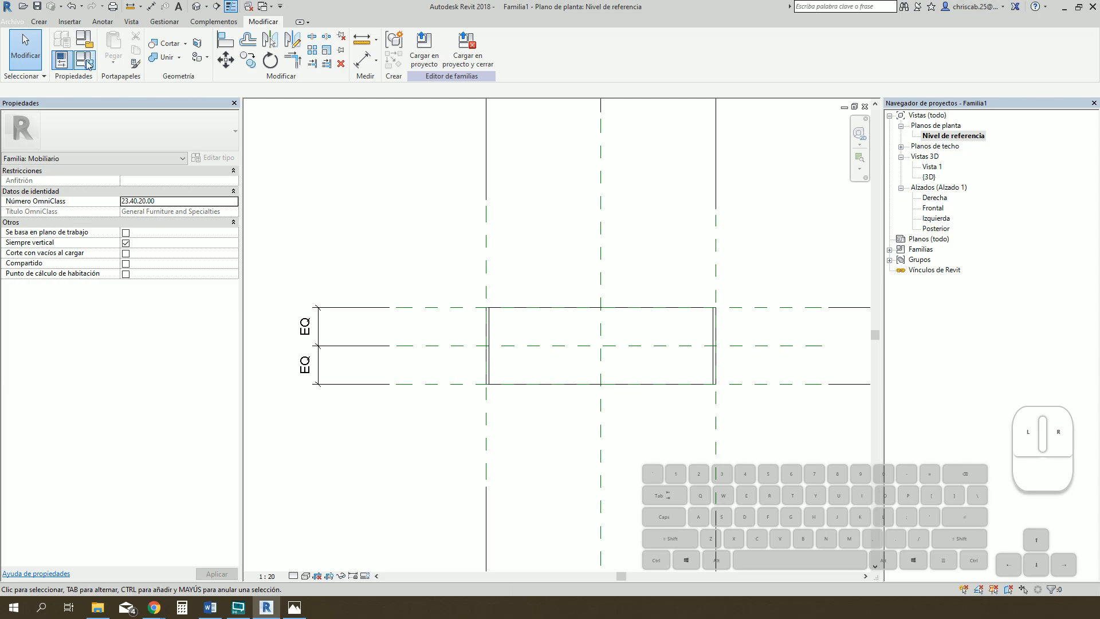
pyautogui.click(39, 21)
pyautogui.click(114, 47)
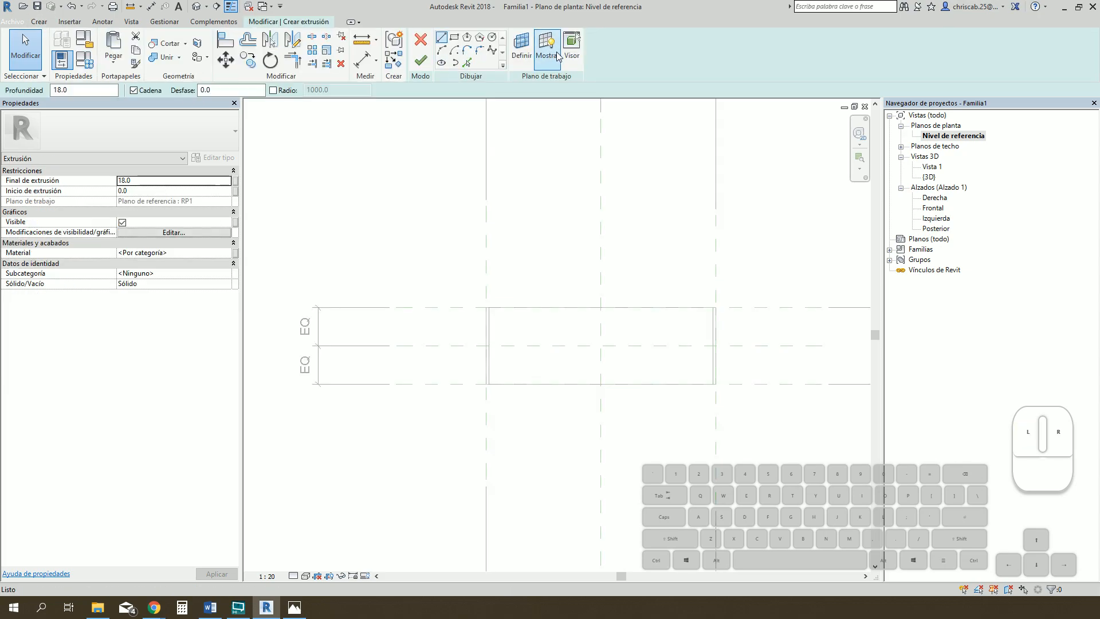
pyautogui.click(457, 39)
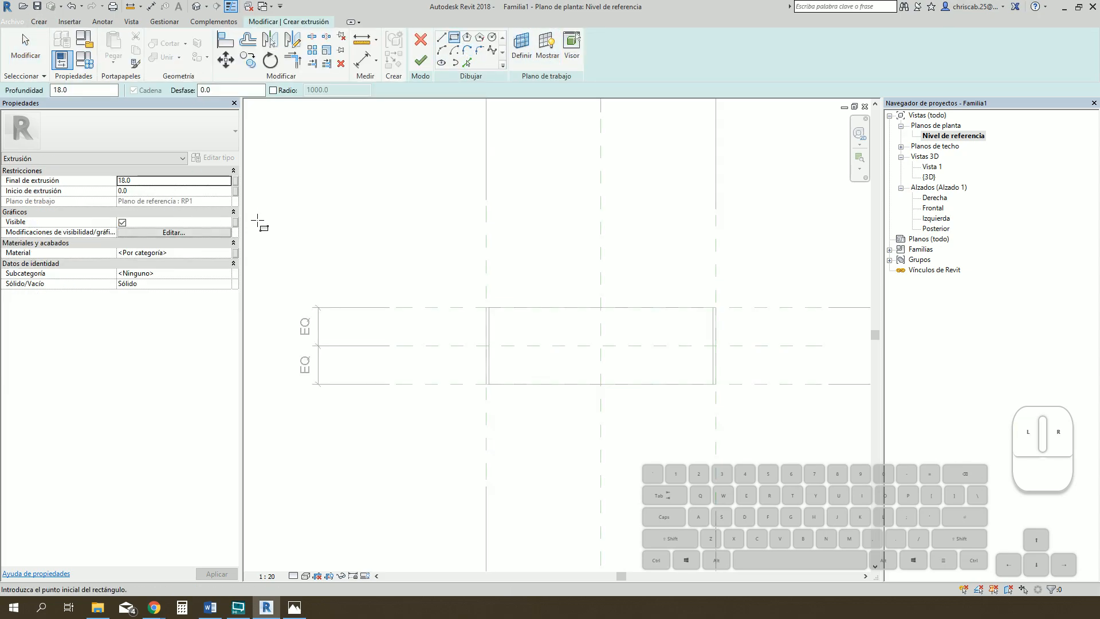
pyautogui.click(522, 46)
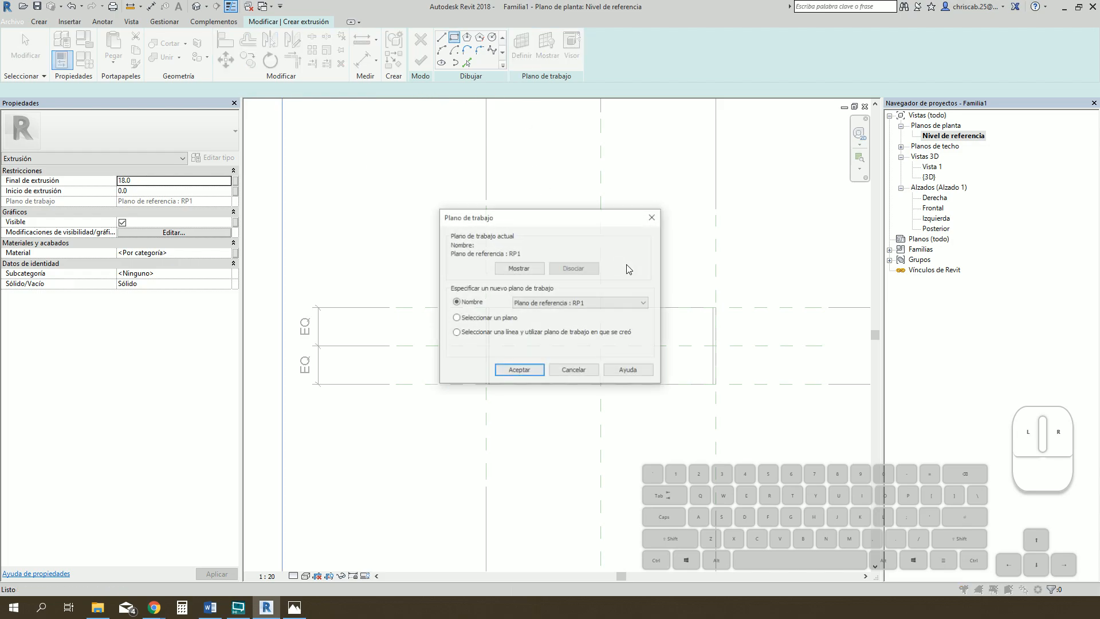
pyautogui.click(642, 303)
pyautogui.click(569, 373)
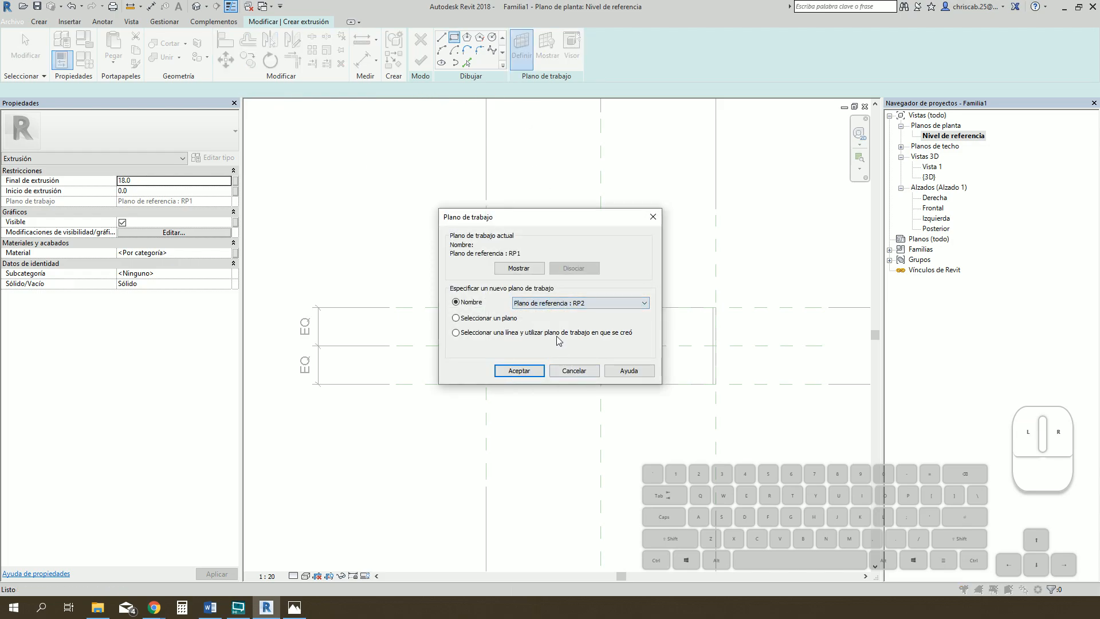
pyautogui.click(538, 376)
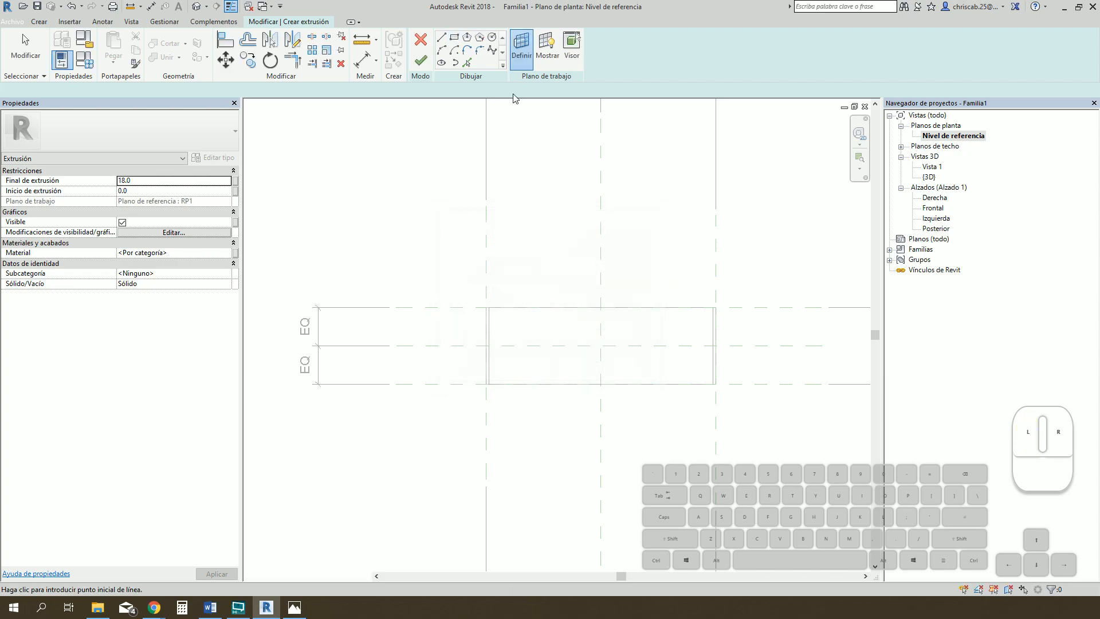
pyautogui.click(491, 308)
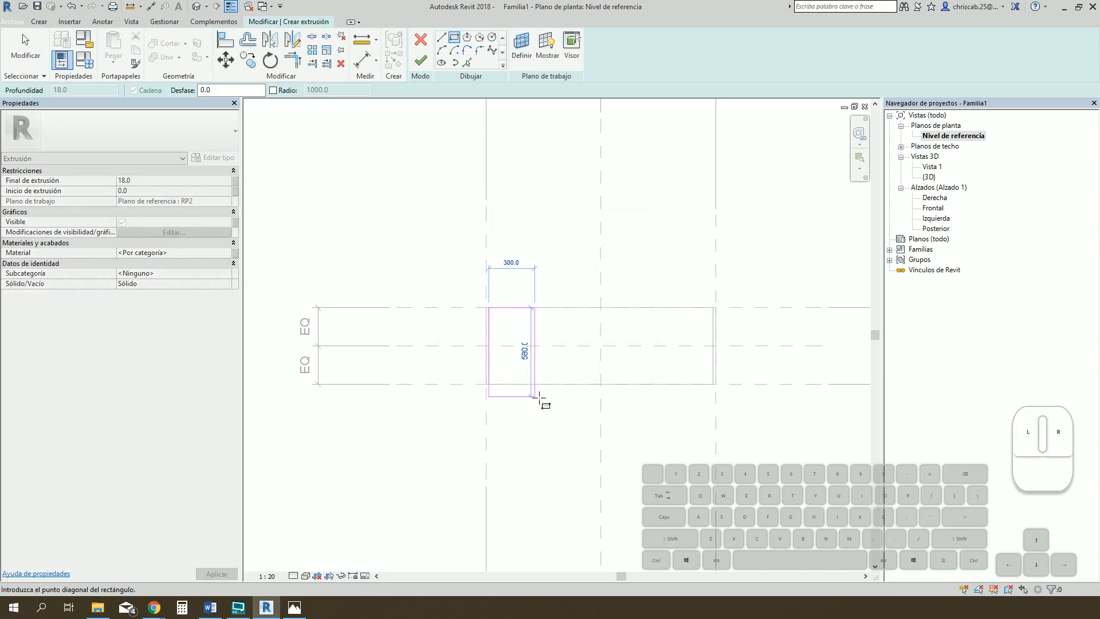
pyautogui.click(713, 384)
pyautogui.click(420, 59)
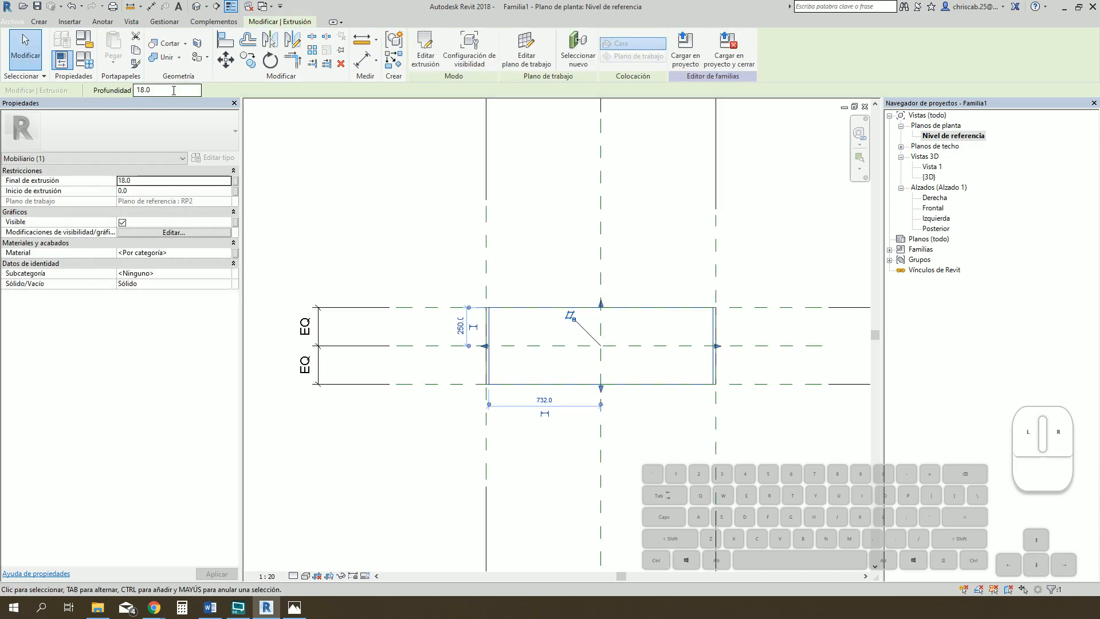
# - Extrude another 18 mm shelf on reference plane RP3 from a 1464 by 500 rectangle between the side panels
pyautogui.click(425, 50)
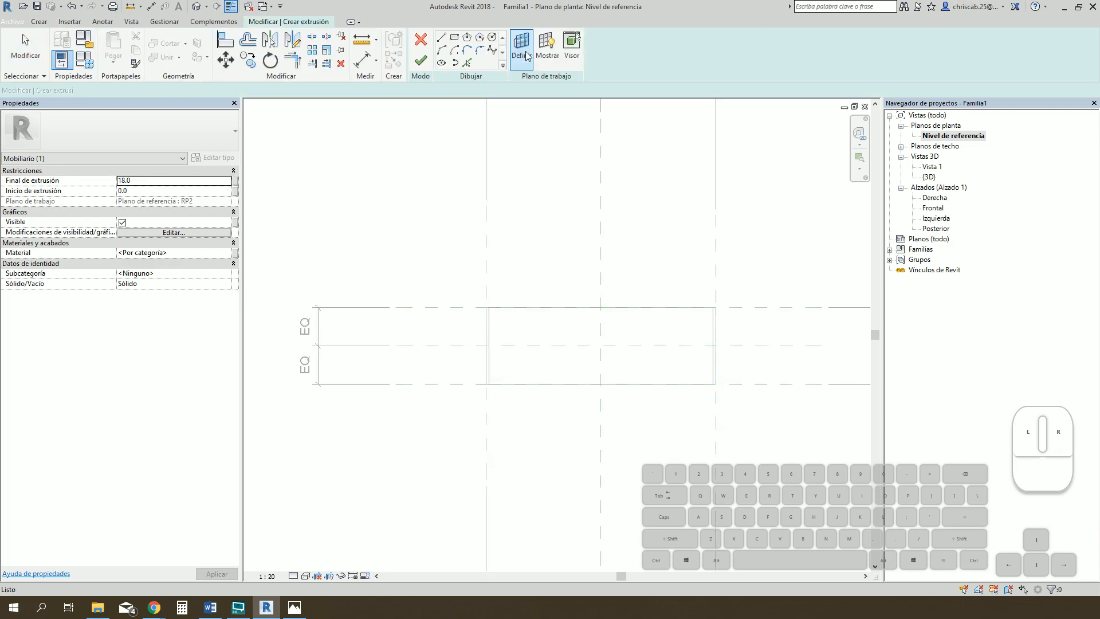
pyautogui.click(528, 56)
pyautogui.click(565, 303)
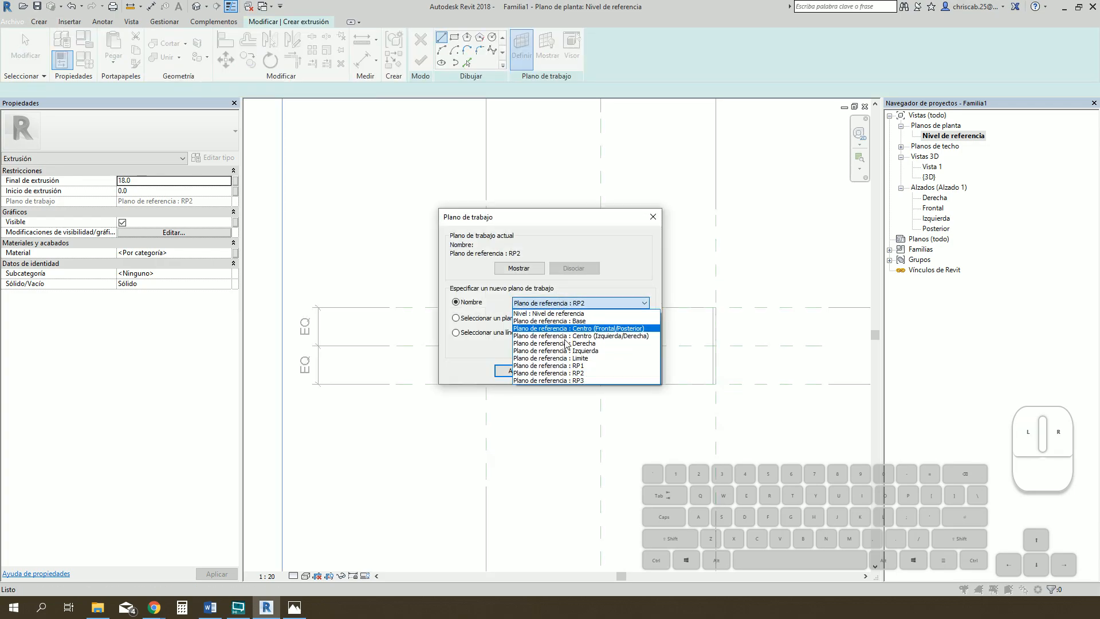
pyautogui.click(550, 381)
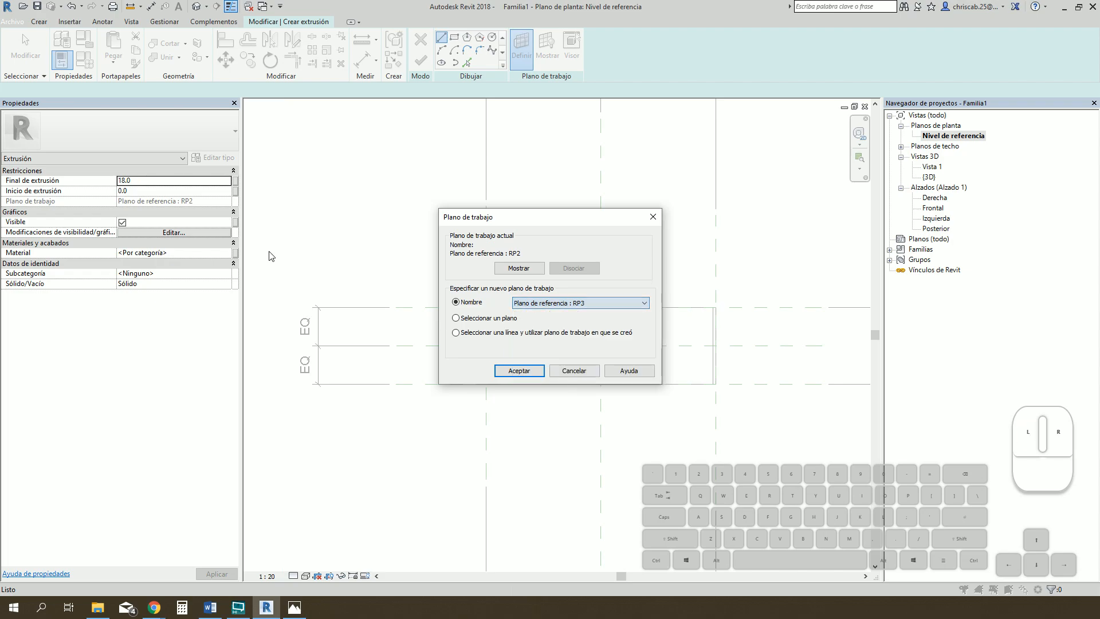
pyautogui.click(538, 373)
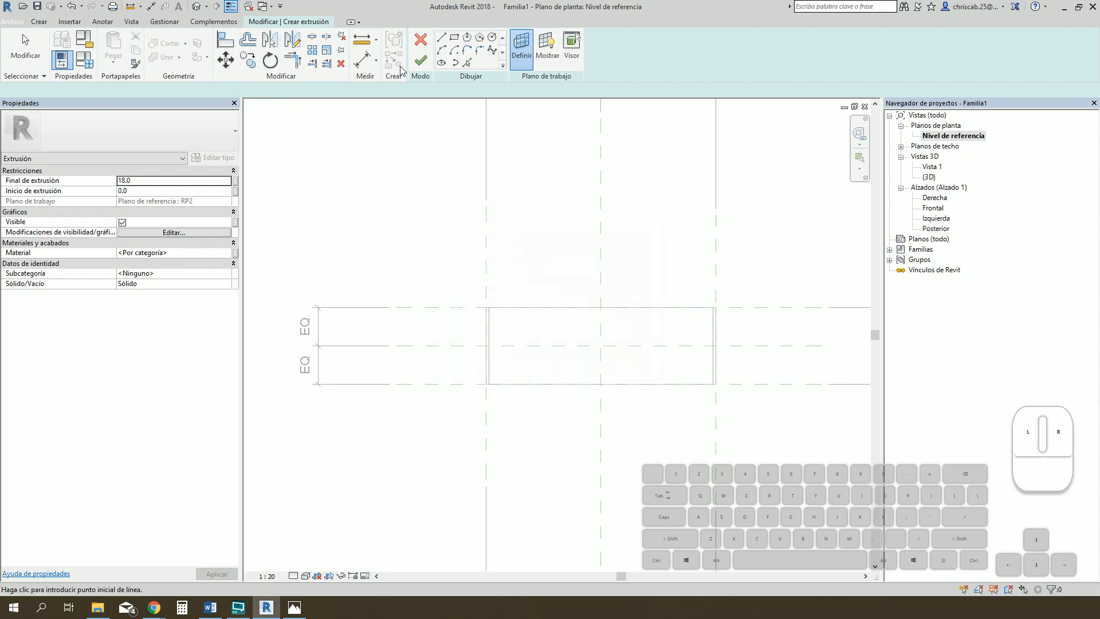
pyautogui.click(488, 308)
pyautogui.click(714, 384)
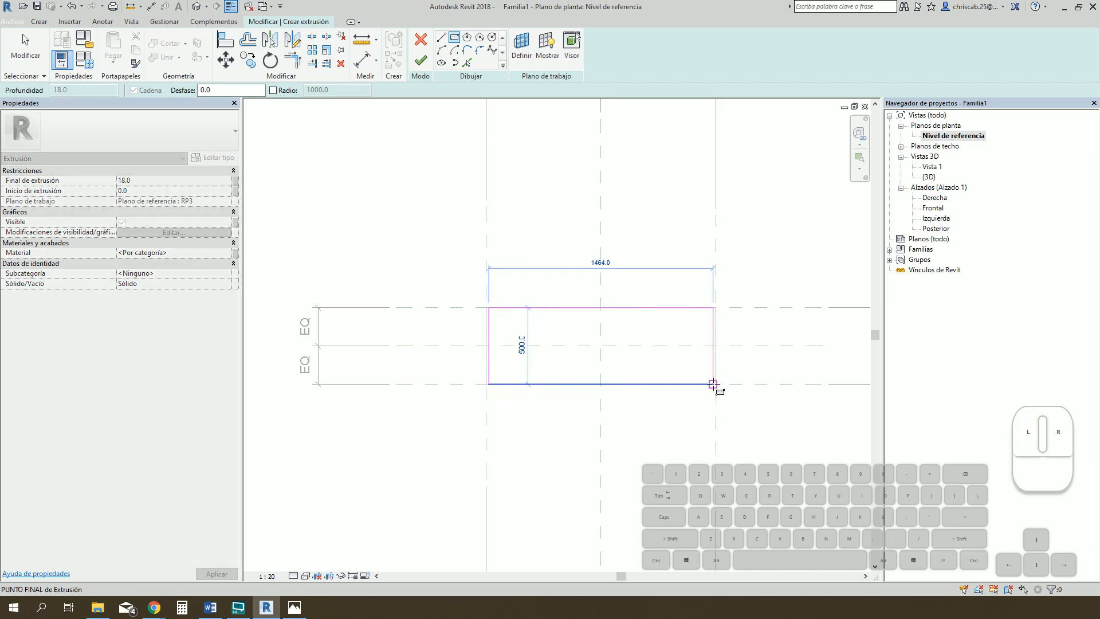
pyautogui.click(421, 60)
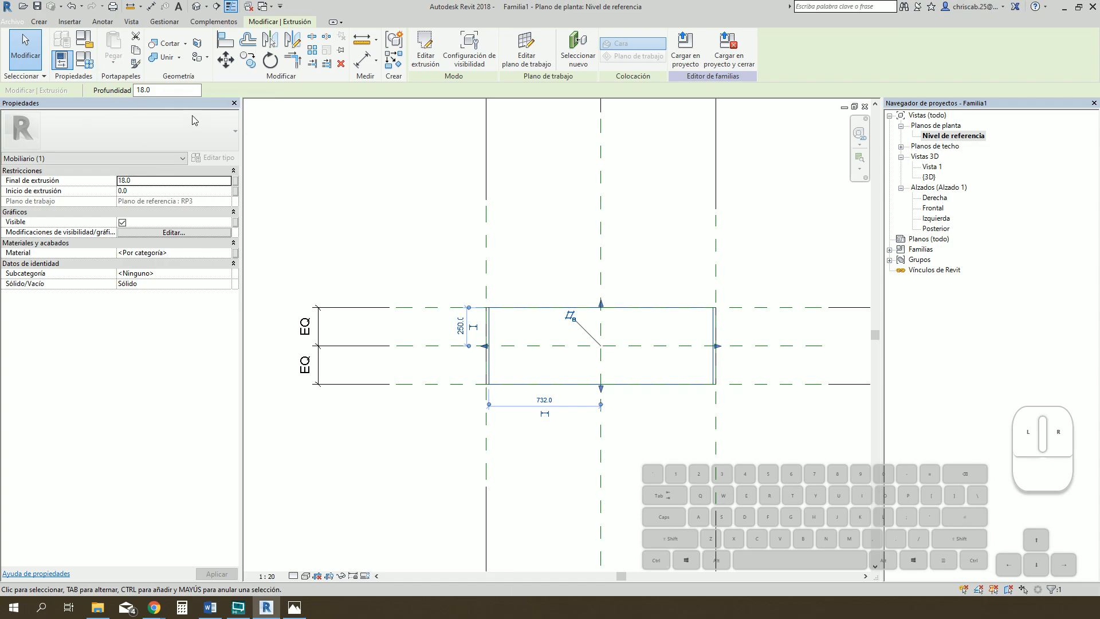
# - Set up a new extrusion starting at -18 and ending at 0 with reference plane Limite as its work plane
pyautogui.click(40, 23)
pyautogui.click(116, 49)
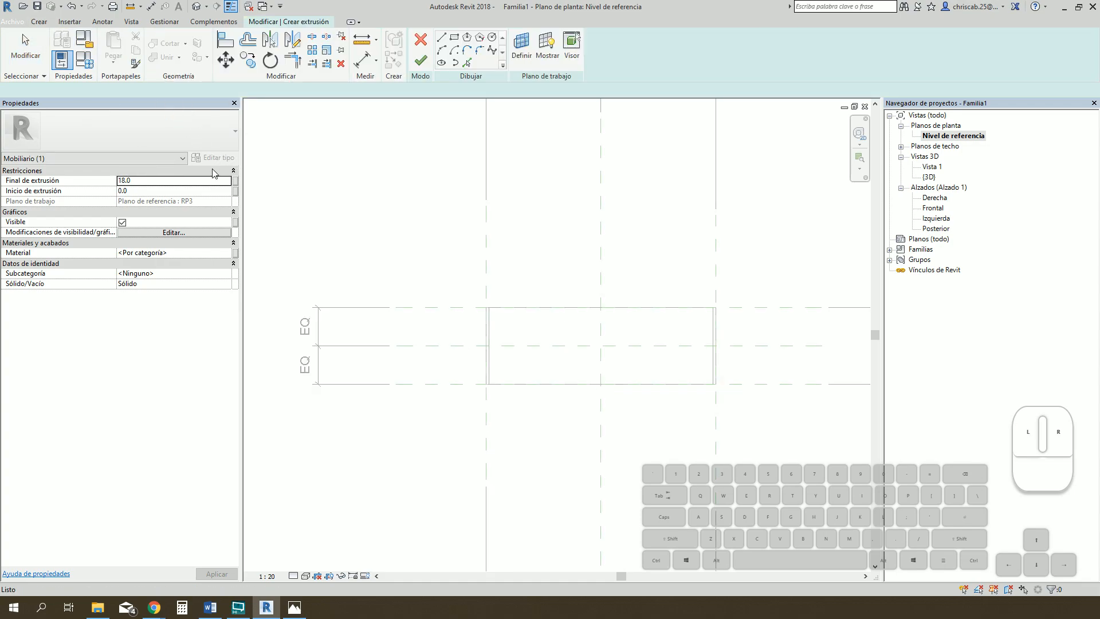
pyautogui.click(189, 193)
pyautogui.write('-18')
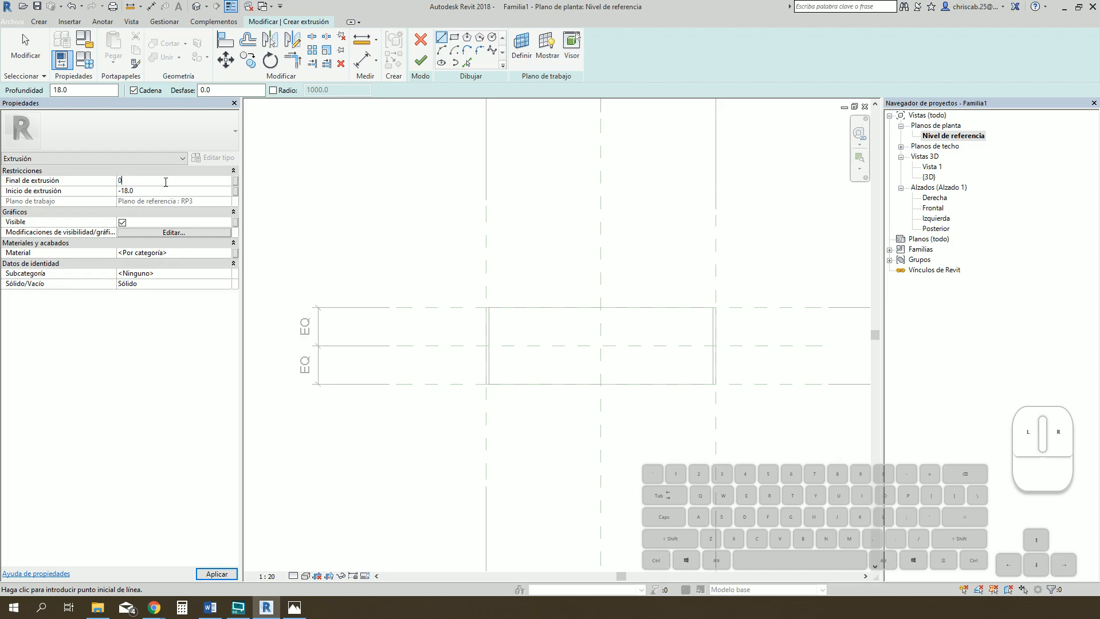
pyautogui.click(188, 192)
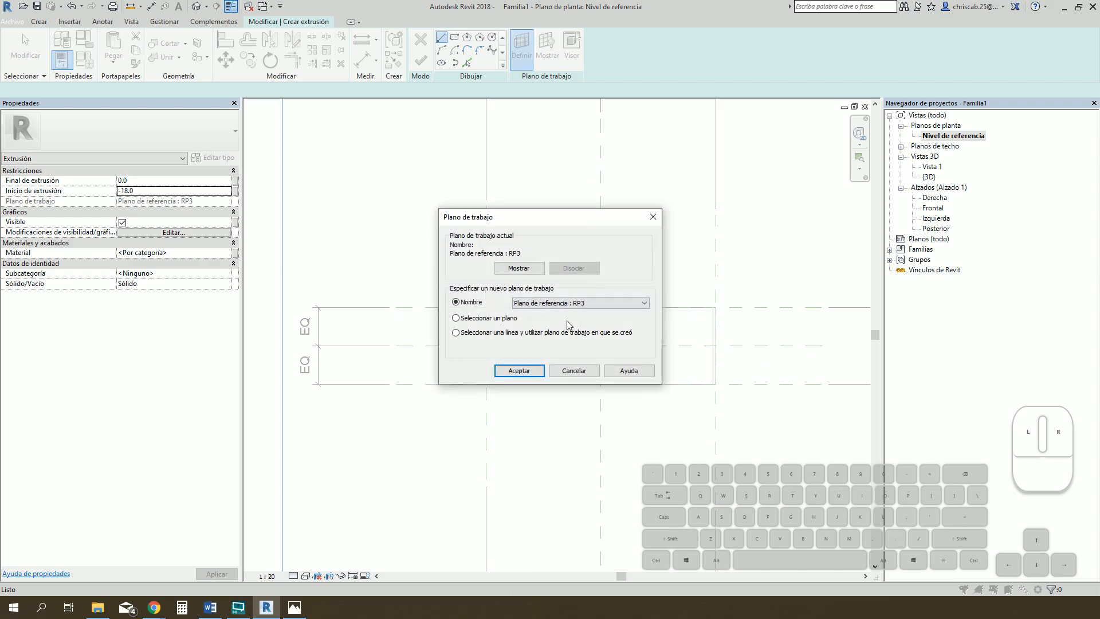
pyautogui.click(573, 306)
pyautogui.click(581, 353)
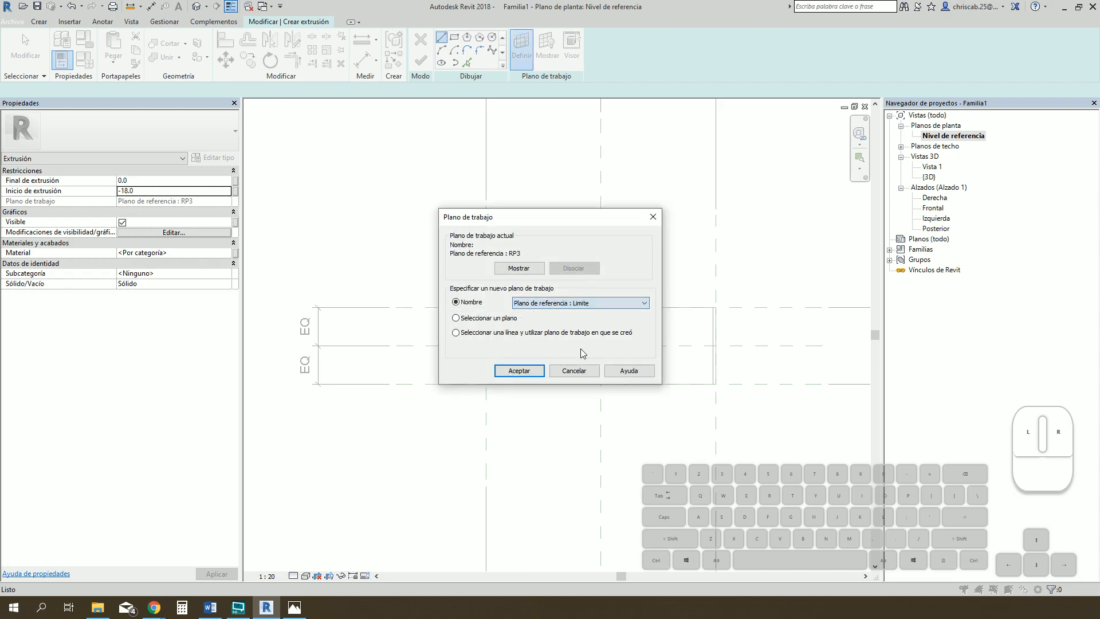
pyautogui.click(519, 371)
# - Sketch the top panel as a 1500 by 500 rectangle over the outer edges of both side panels and finish the extrusion
pyautogui.click(454, 39)
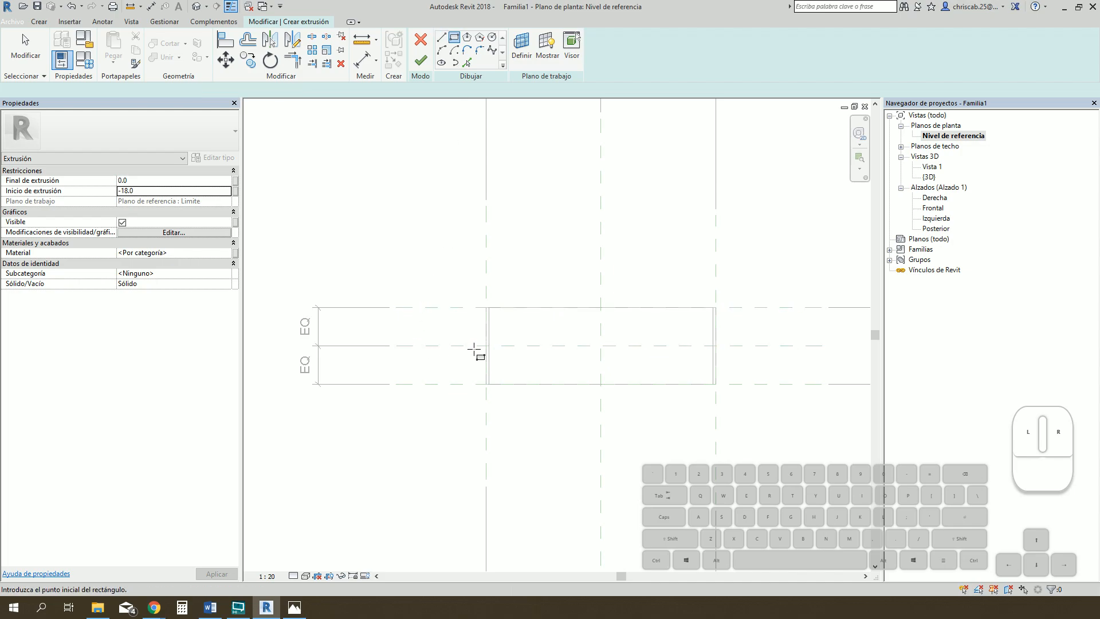
pyautogui.click(487, 307)
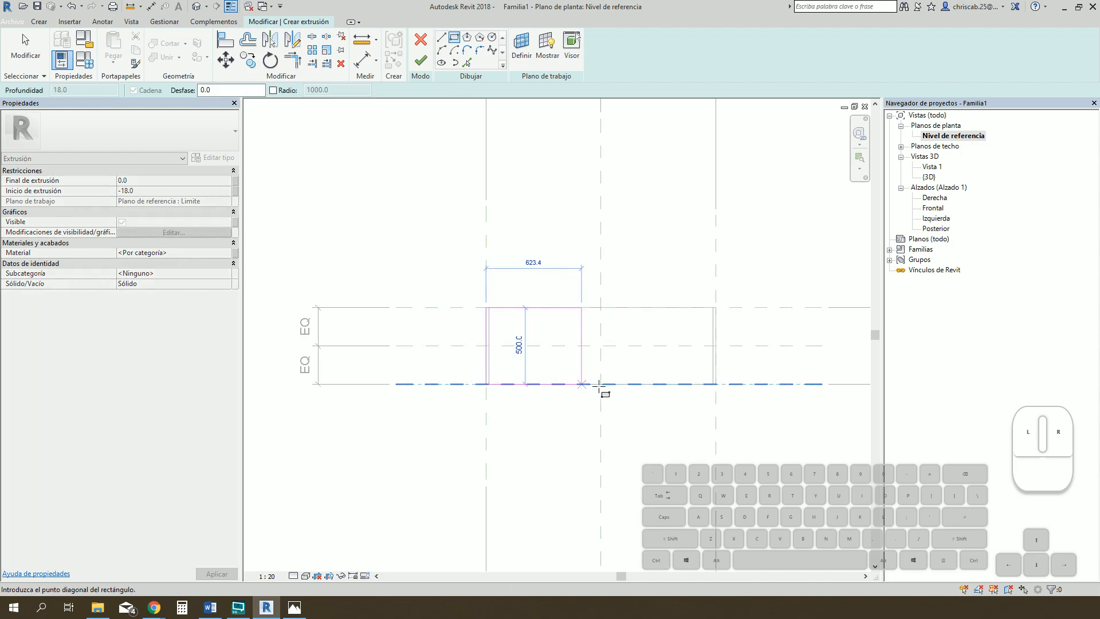
pyautogui.click(715, 384)
pyautogui.click(420, 60)
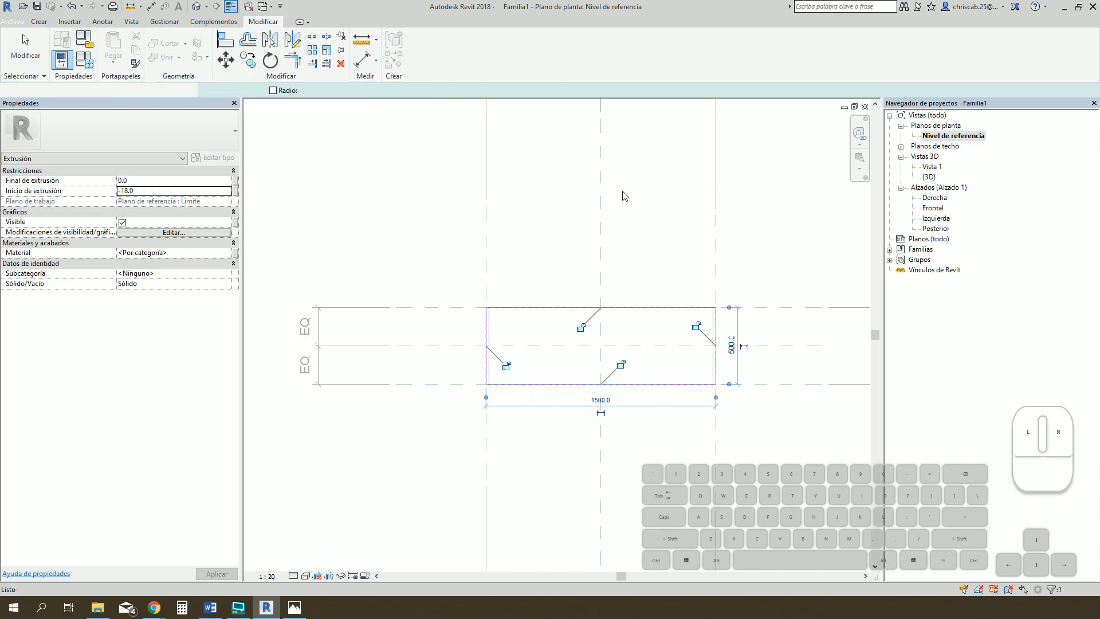
# - Inspect the bookcase with its new shelves and top panel in the 3D view
pyautogui.click(929, 177)
pyautogui.doubleClick(928, 177)
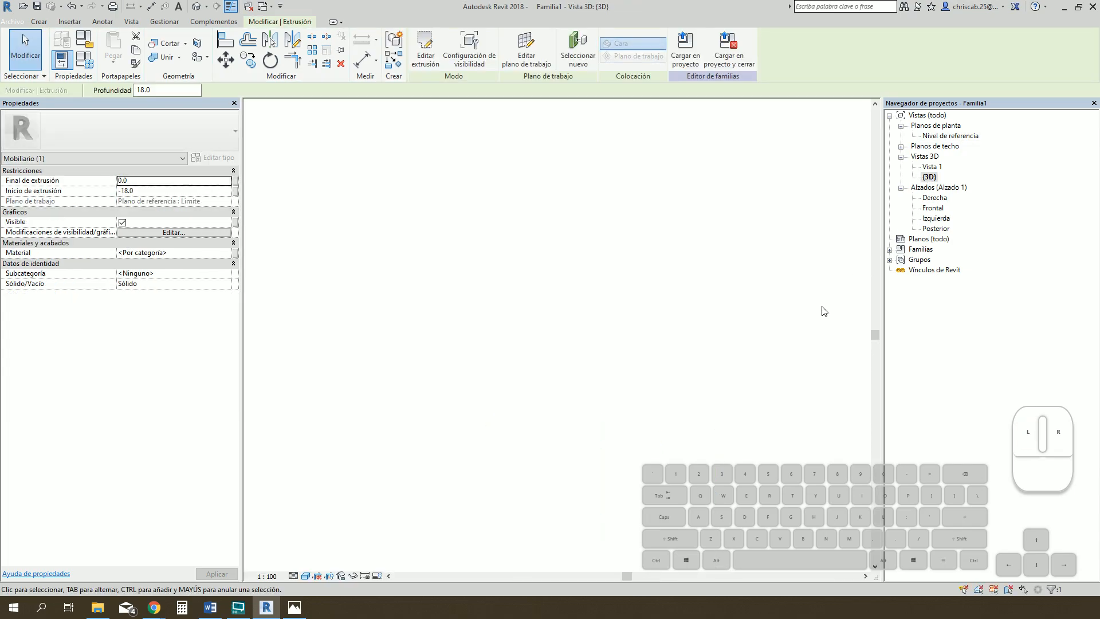
pyautogui.keyDown('shift'); pyautogui.moveTo(815, 408); pyautogui.dragTo(781, 407, button='middle'); pyautogui.keyUp('shift')
# - In the Frontal elevation, set the Gaveta Inferior parameter to 500 in the family types and apply it
pyautogui.doubleClick(934, 207)
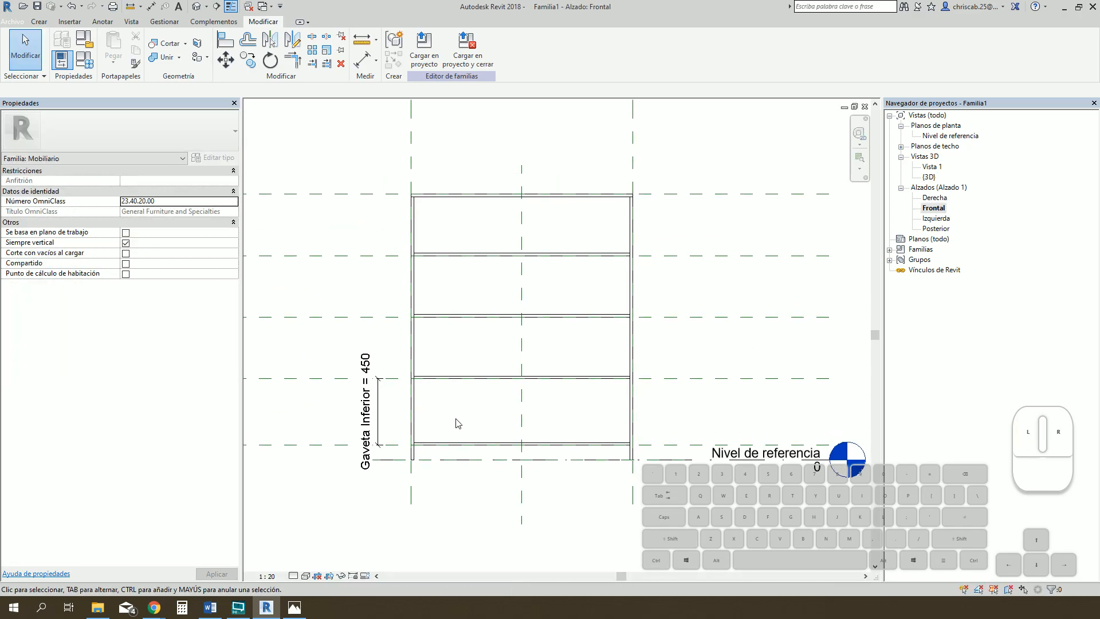
pyautogui.scroll(-2, 455, 423)
pyautogui.moveTo(447, 430); pyautogui.dragTo(463, 432, button='middle')
pyautogui.scroll(1, 404, 441)
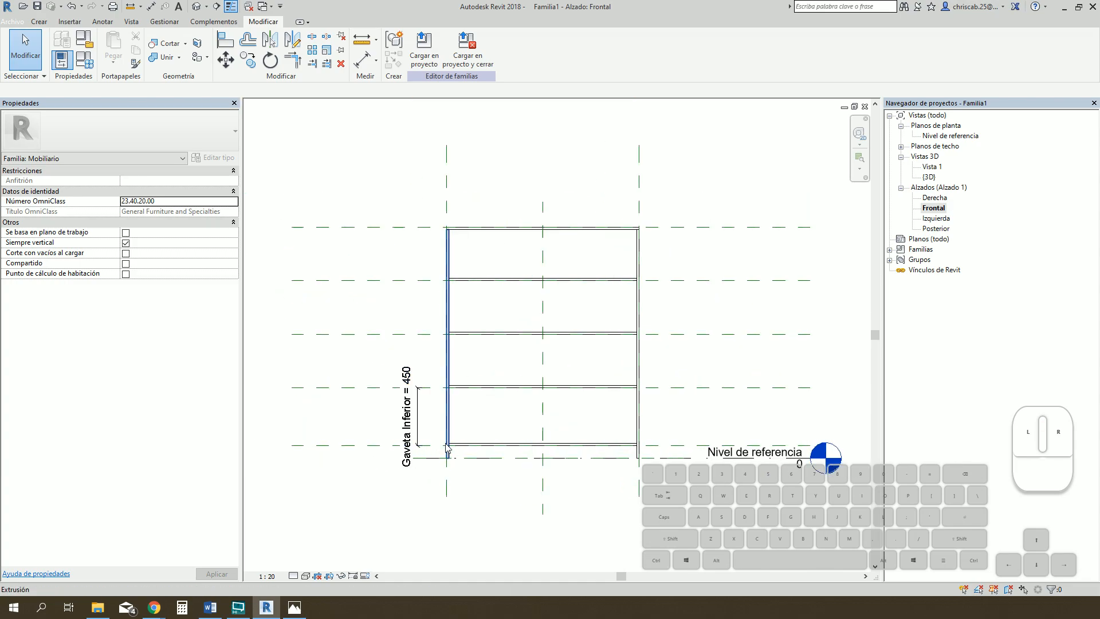
pyautogui.scroll(-1, 631, 411)
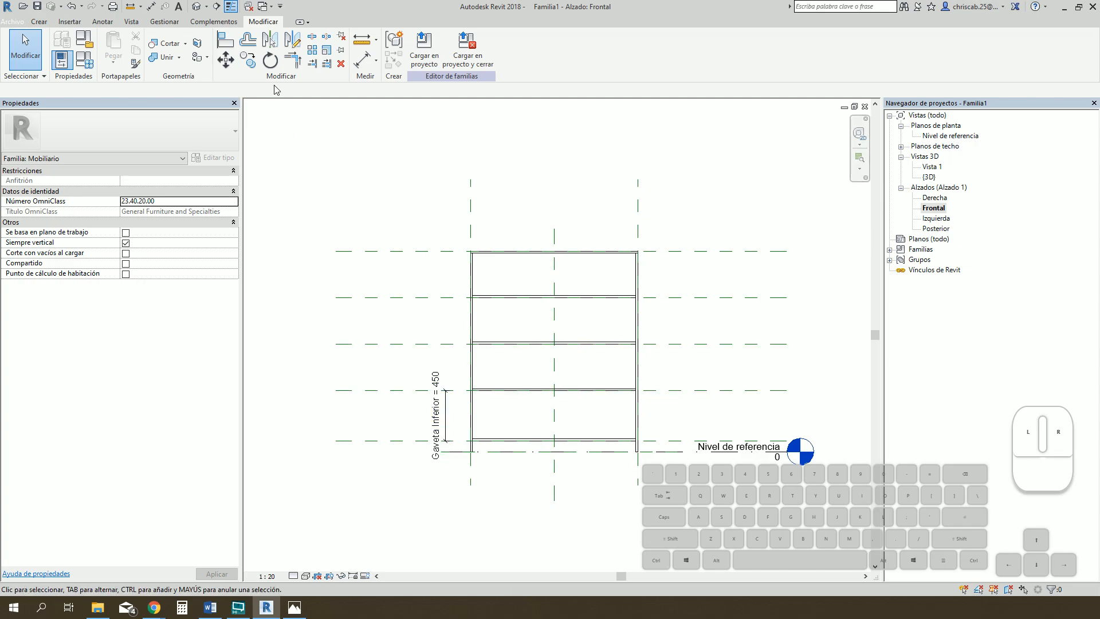
pyautogui.click(92, 68)
pyautogui.click(195, 275)
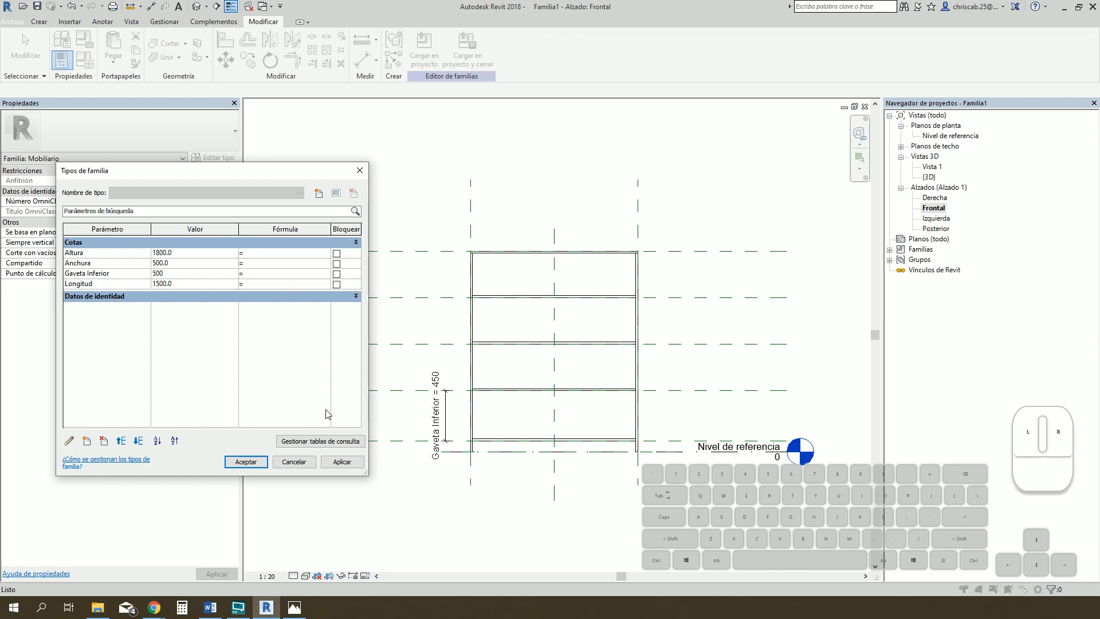
pyautogui.click(337, 464)
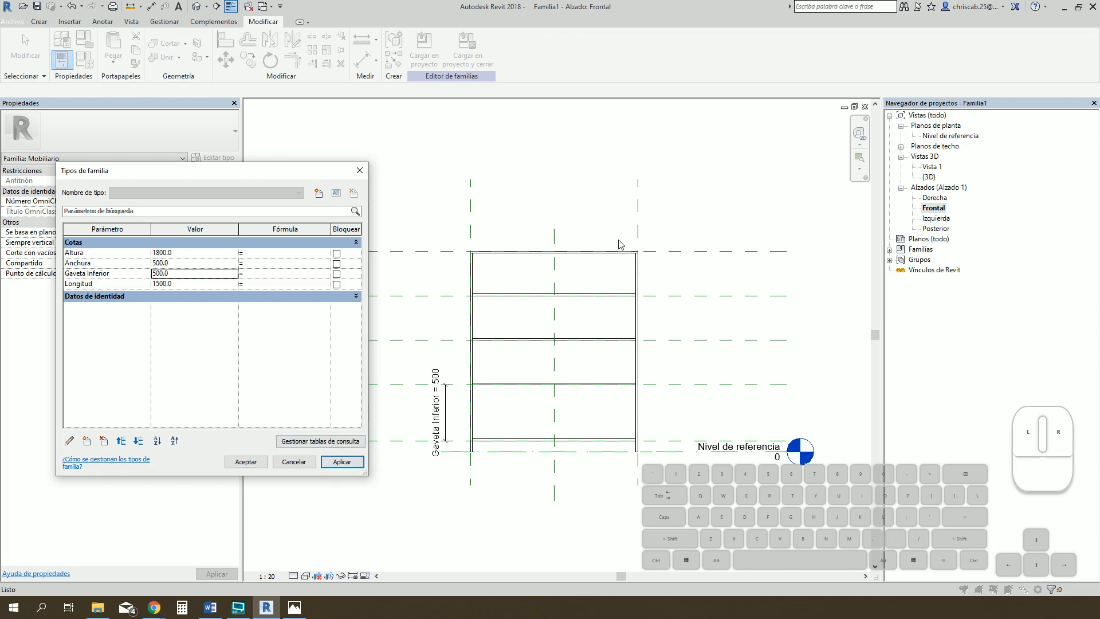
# - Set the Gaveta Inferior parameter to 800, apply it and accept the family types
pyautogui.click(204, 275)
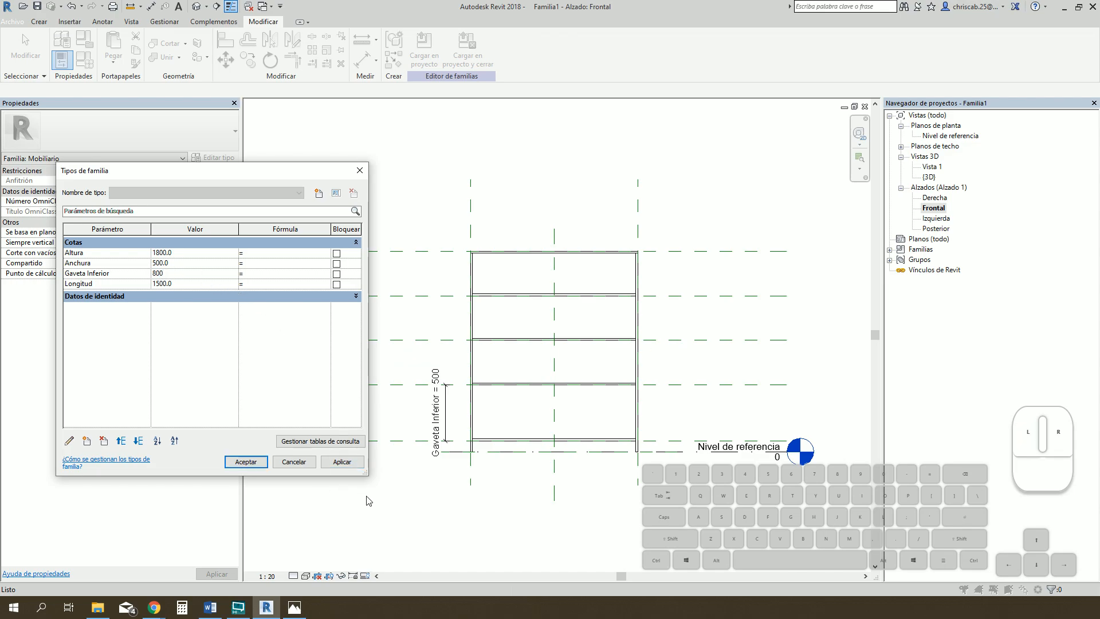
pyautogui.click(358, 467)
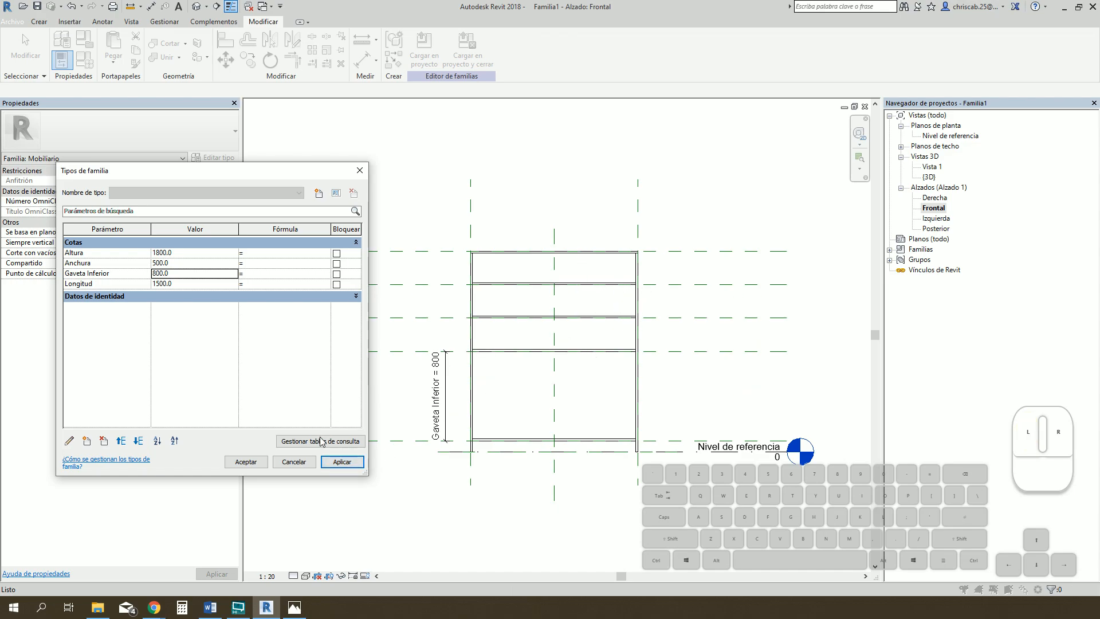
pyautogui.click(246, 461)
# - In the Derecha elevation, set the Gaveta Inferior parameter to 600 in the family types, apply and accept it
pyautogui.doubleClick(936, 198)
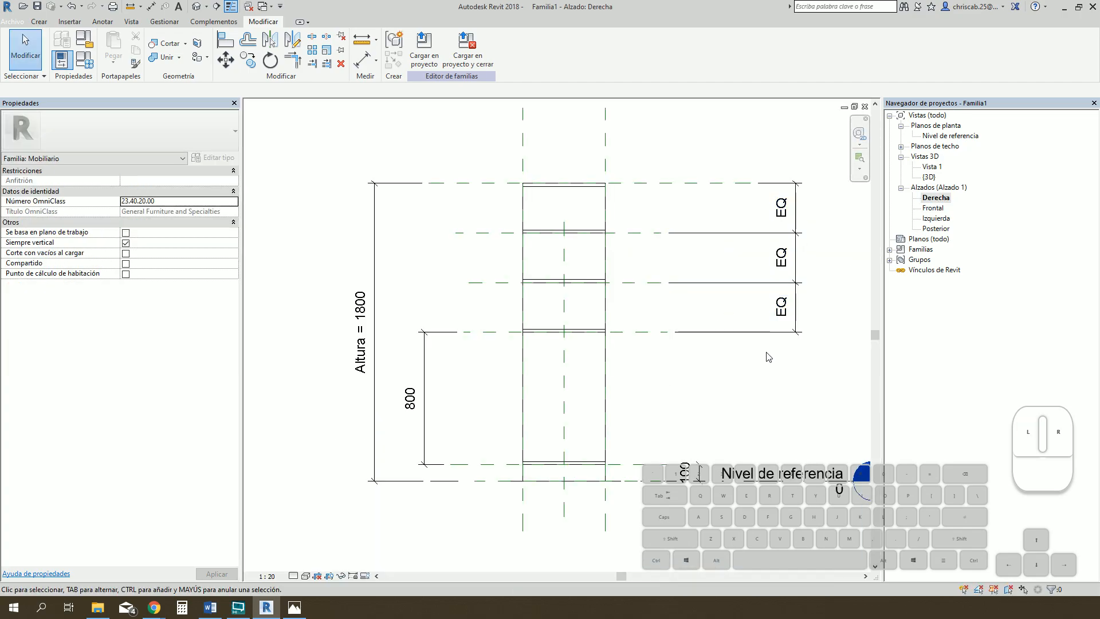
pyautogui.click(83, 65)
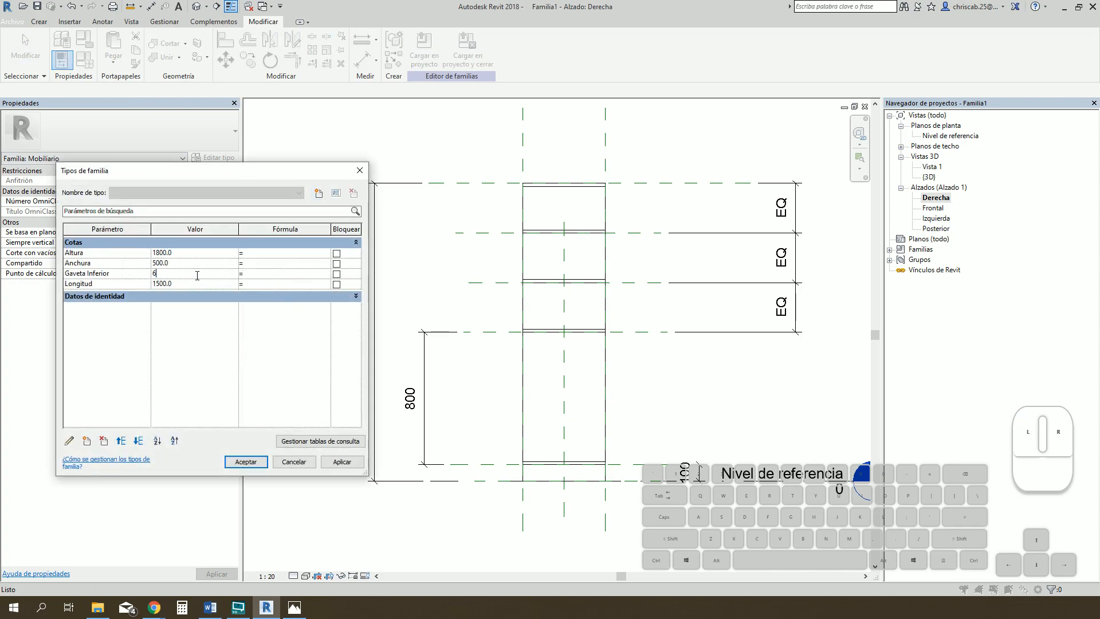
pyautogui.click(359, 463)
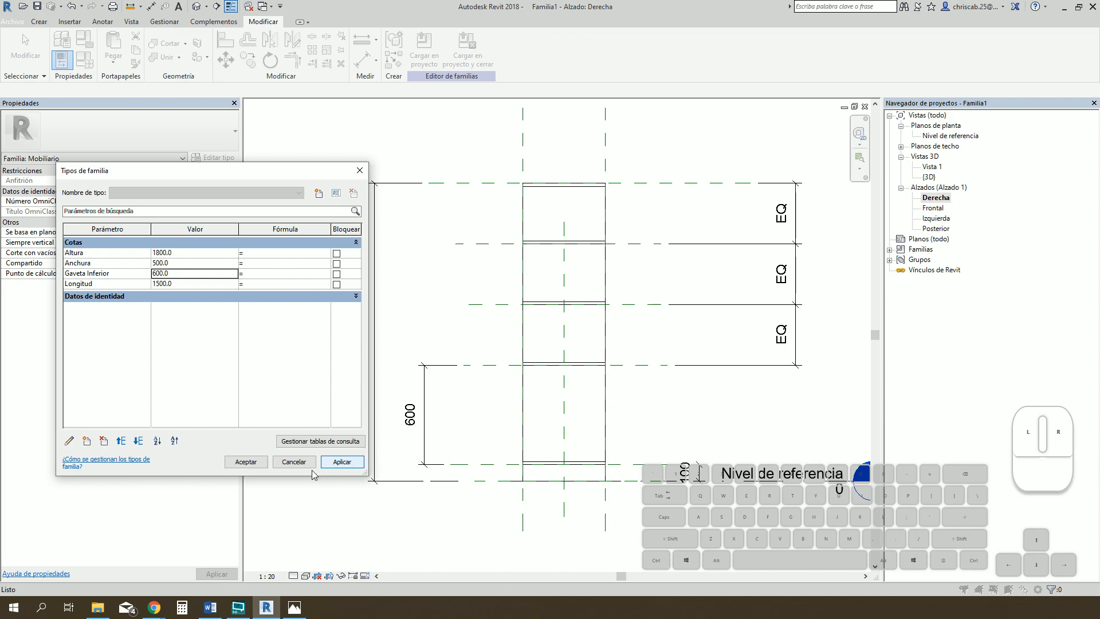
pyautogui.click(246, 462)
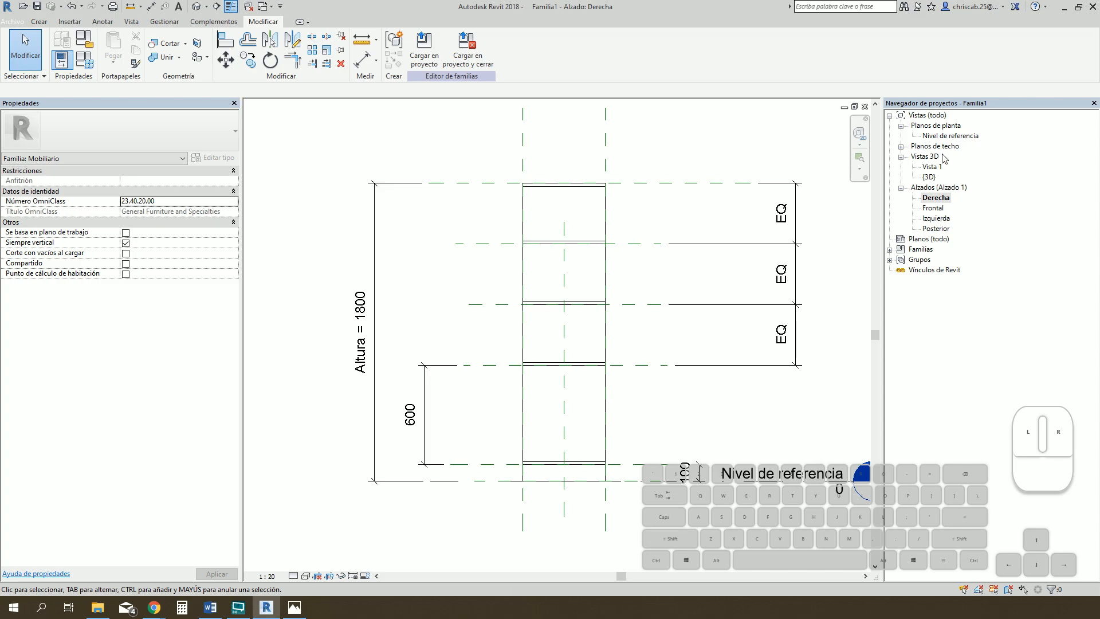
# - Examine the updated shelf spacing of the bookcase from several sides in the 3D view
pyautogui.click(204, 9)
pyautogui.keyDown('shift'); pyautogui.moveTo(814, 499); pyautogui.dragTo(854, 511, button='middle'); pyautogui.keyUp('shift')
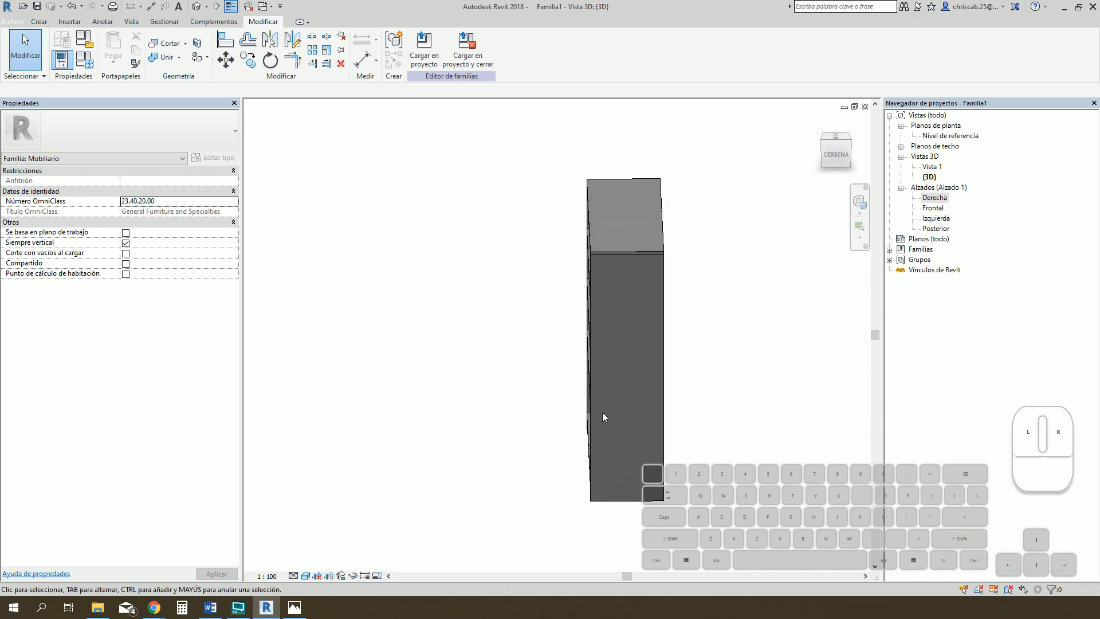
pyautogui.keyDown('shift'); pyautogui.moveTo(602, 411); pyautogui.dragTo(661, 450, button='middle'); pyautogui.keyUp('shift')
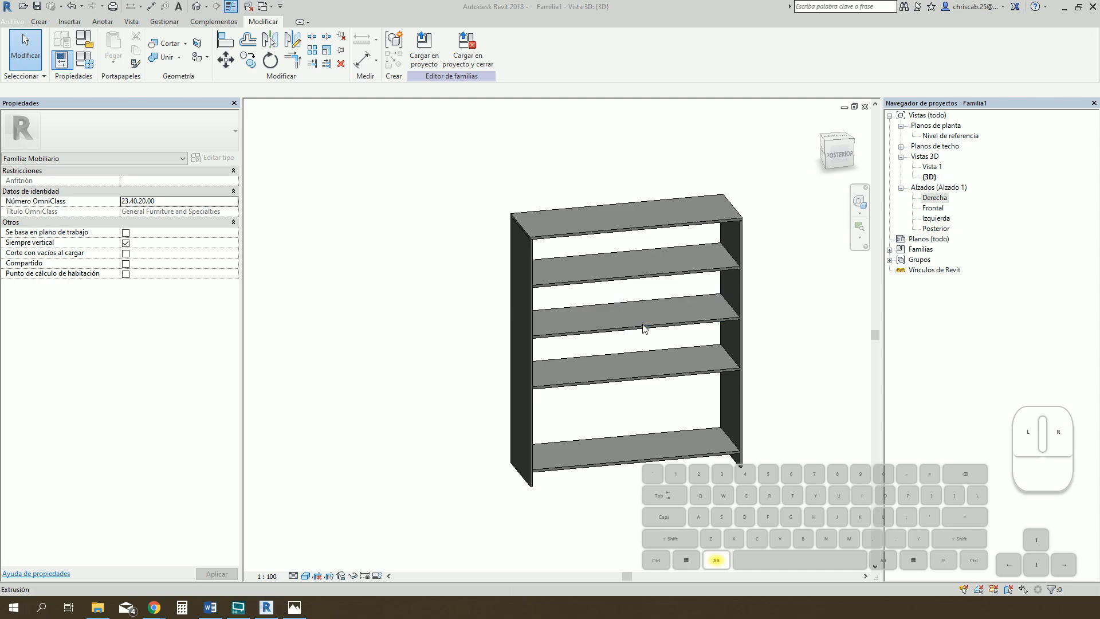
# - Check the bookcase photo in the Photos app, return to Revit and compare the 3D model's open base with it
pyautogui.hotkey('alt', 'Tab')
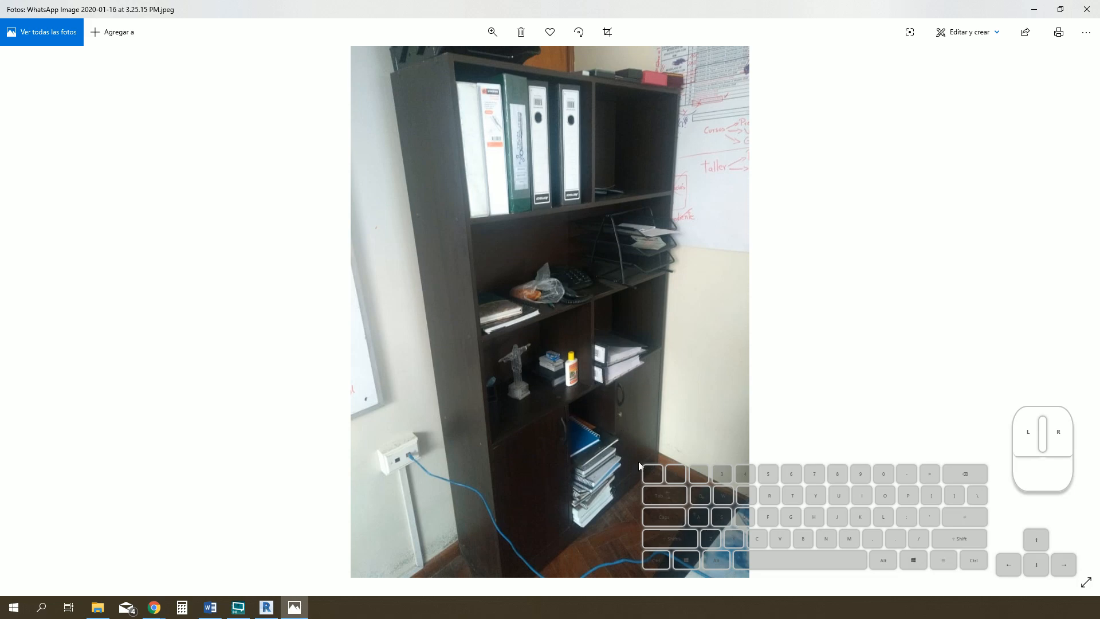
pyautogui.hotkey('alt', 'Tab')
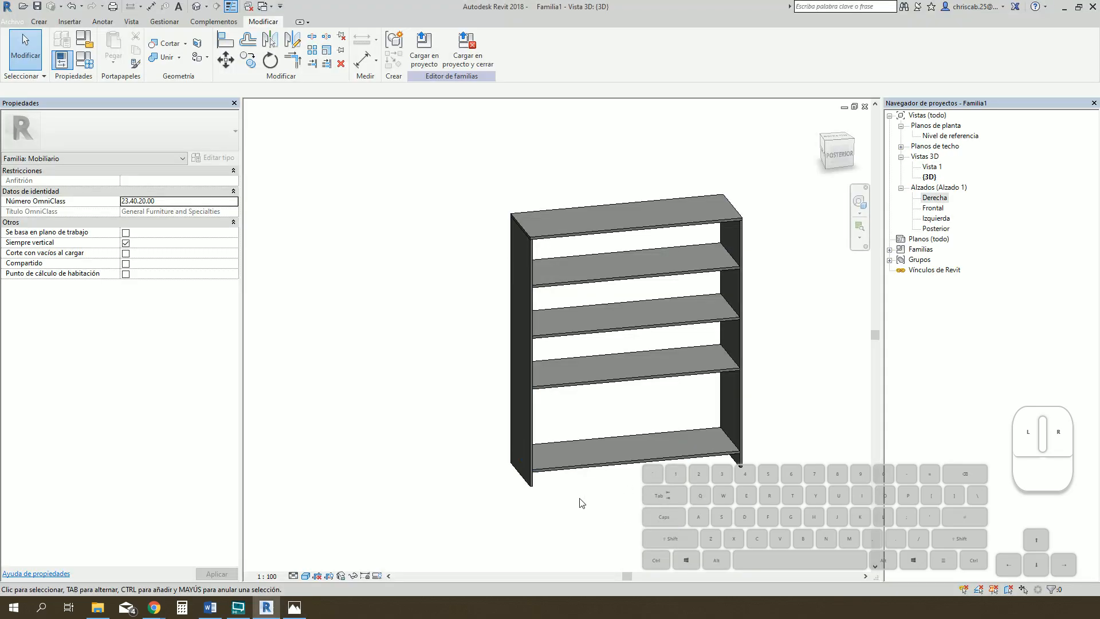
pyautogui.keyDown('shift'); pyautogui.moveTo(580, 496); pyautogui.dragTo(580, 409, button='middle'); pyautogui.keyUp('shift')
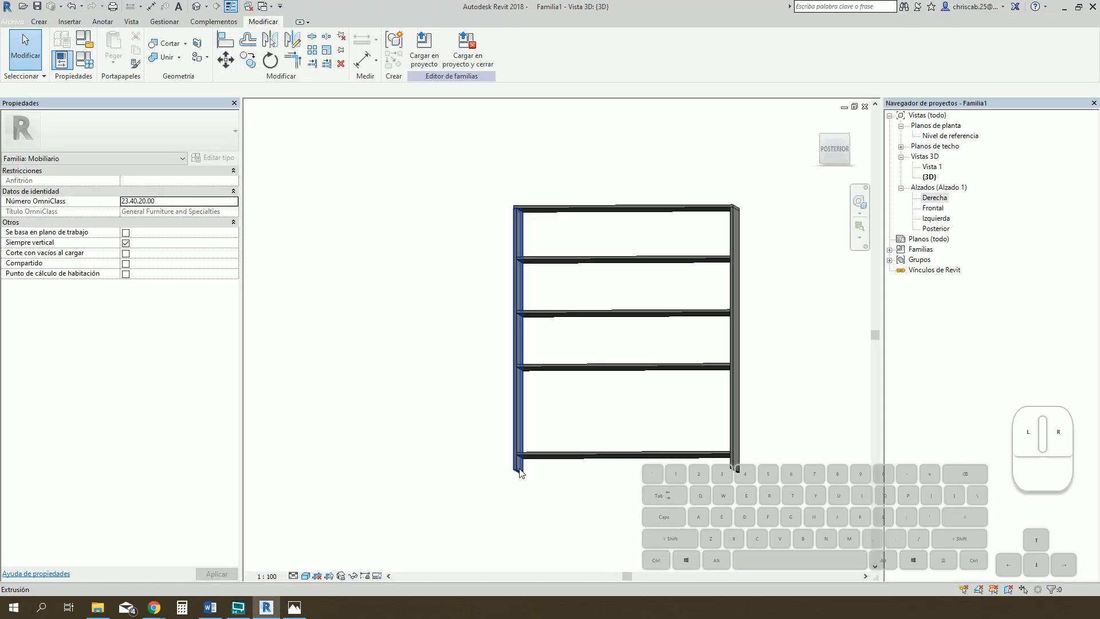
pyautogui.keyDown('shift'); pyautogui.moveTo(528, 477); pyautogui.dragTo(898, 196, button='middle'); pyautogui.keyUp('shift')
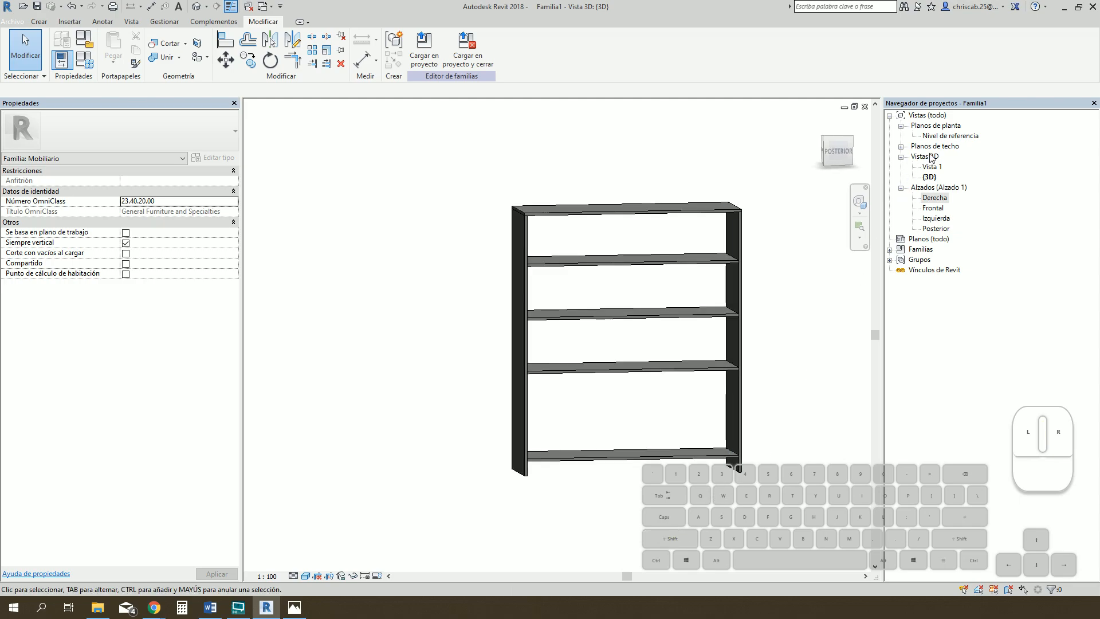
# - In the Nivel de referencia floor plan, name the reference plane along the back of the bookcase Atras
pyautogui.click(934, 199)
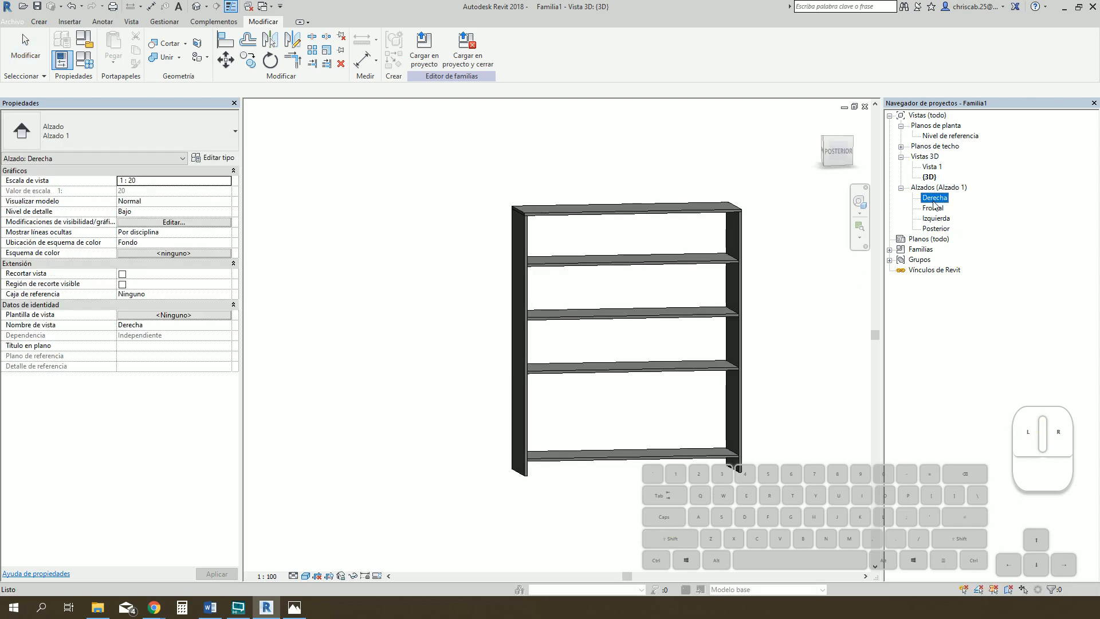
pyautogui.doubleClick(940, 138)
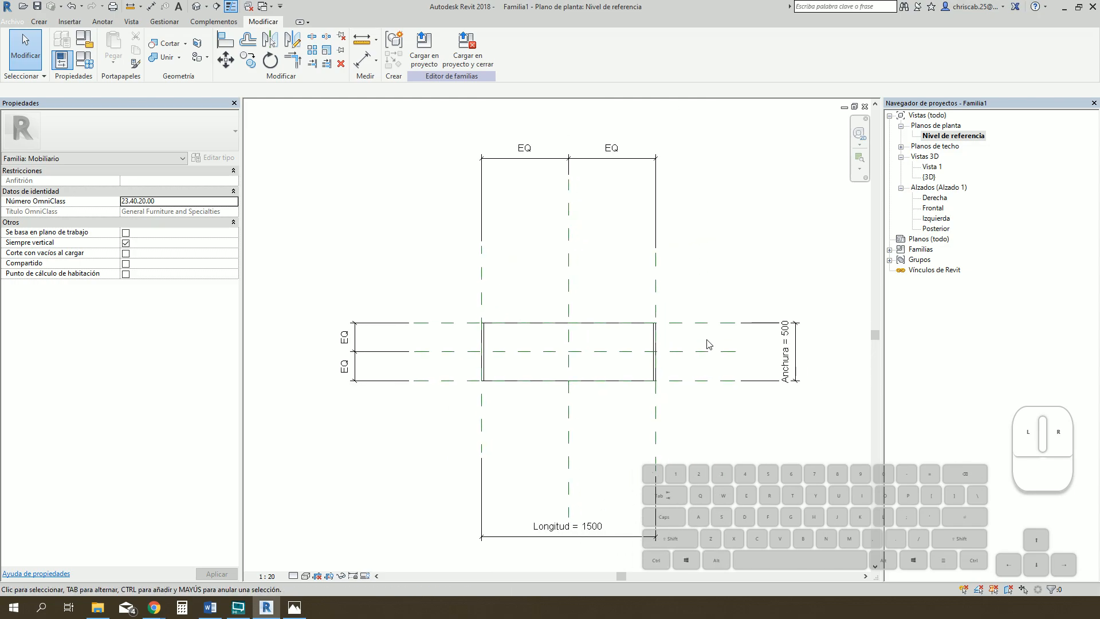
pyautogui.click(712, 324)
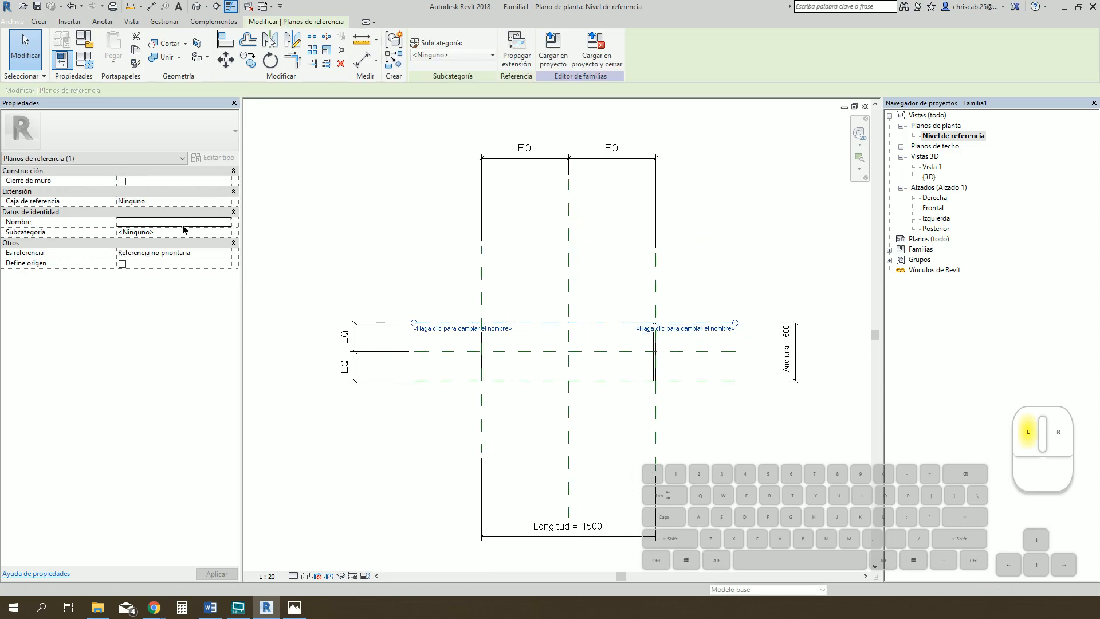
pyautogui.write('Atras')
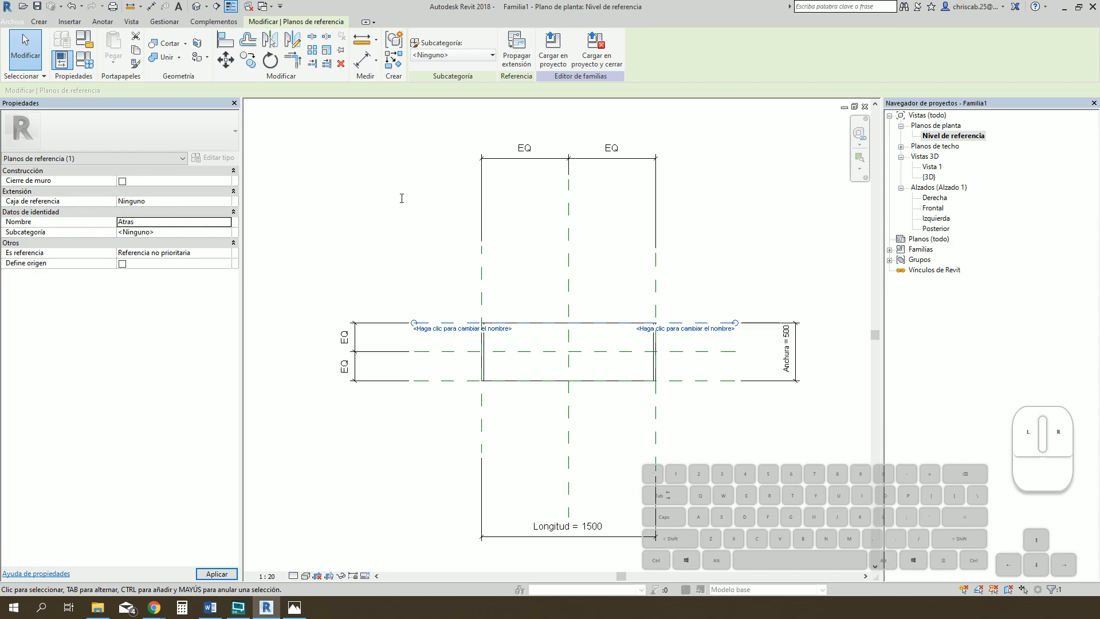
pyautogui.click(402, 198)
# - Name the reference plane along the front of the bookcase Delante
pyautogui.click(700, 380)
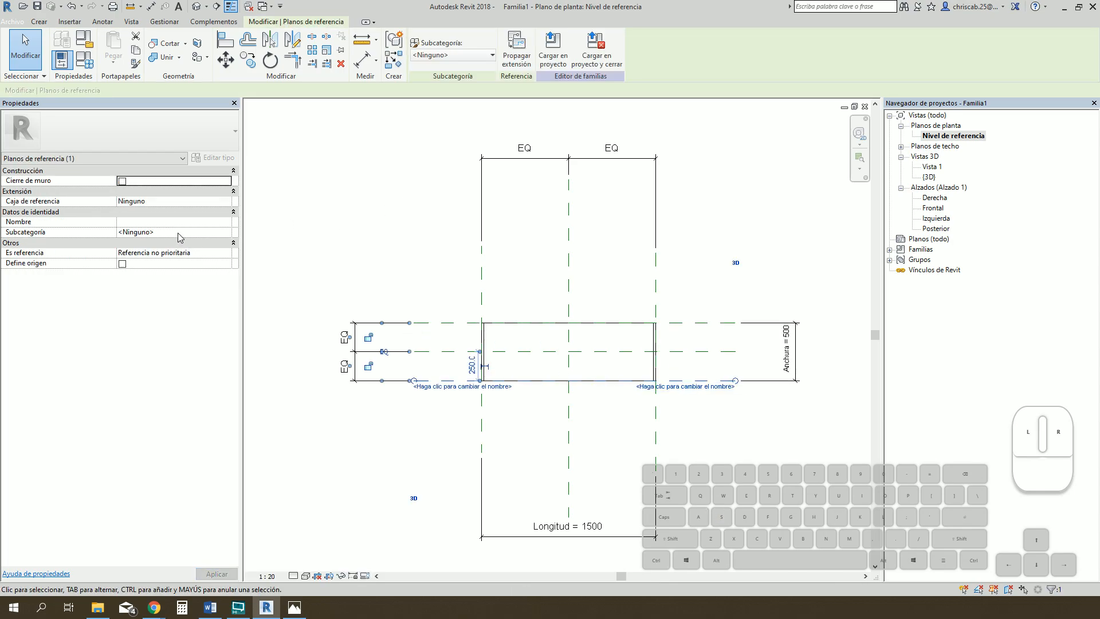
pyautogui.click(163, 222)
pyautogui.write('Delante')
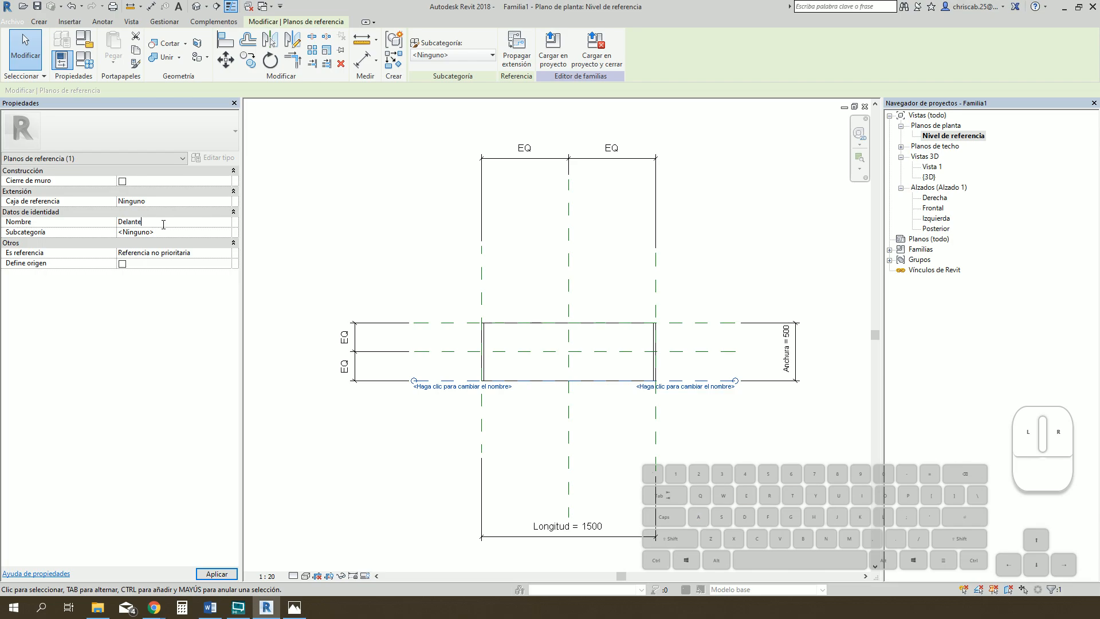
pyautogui.click(715, 251)
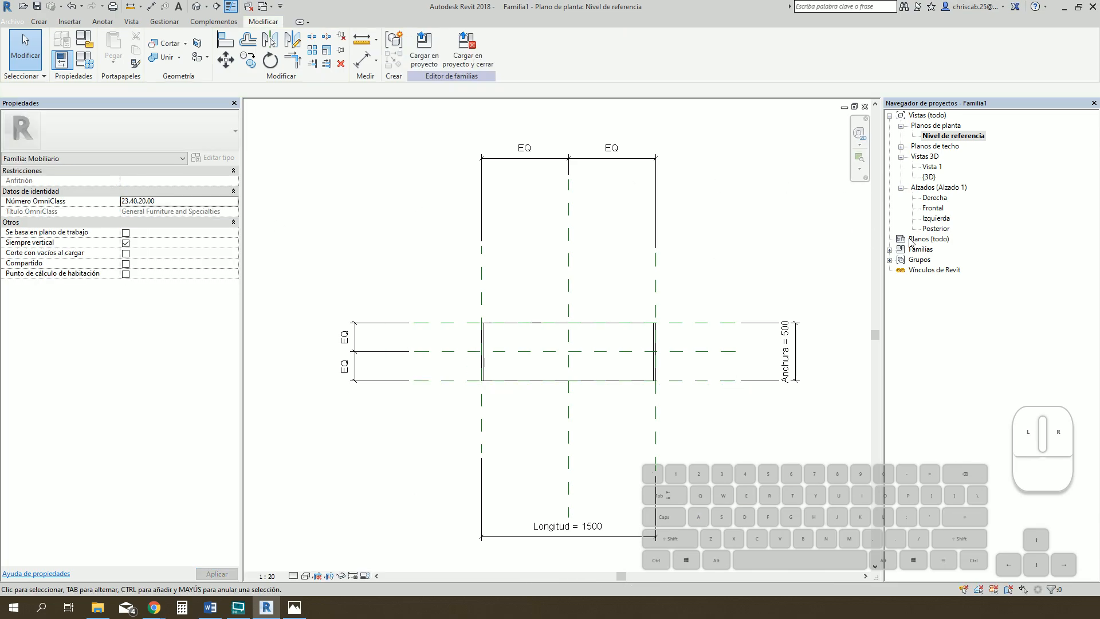
# - In the Frontal elevation, start an extrusion with the reference plane Atras as its work plane
pyautogui.doubleClick(934, 198)
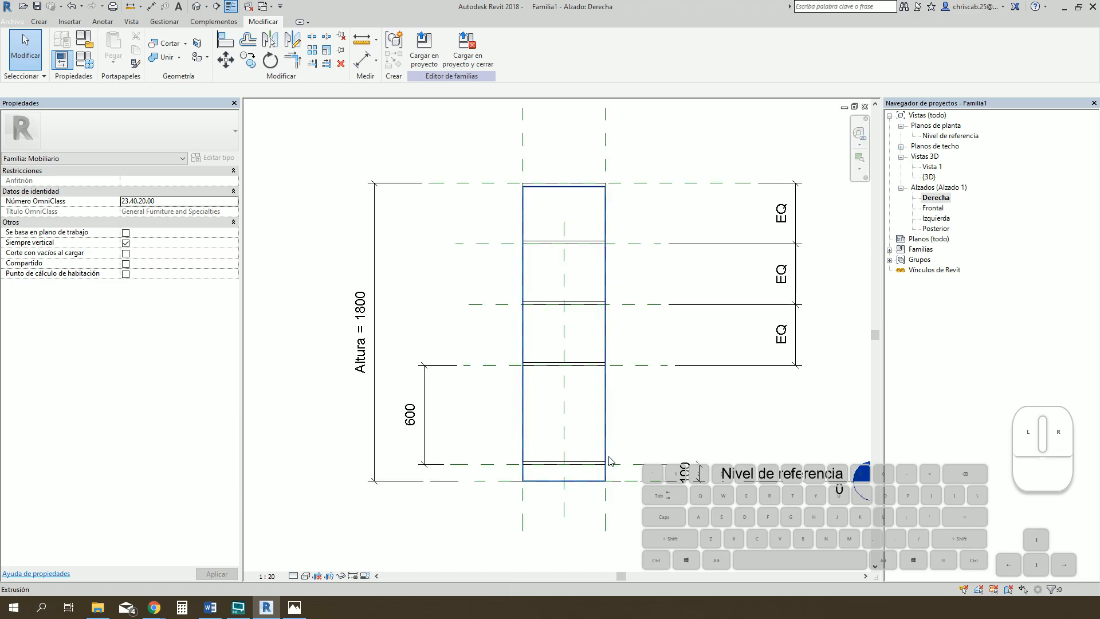
pyautogui.doubleClick(933, 207)
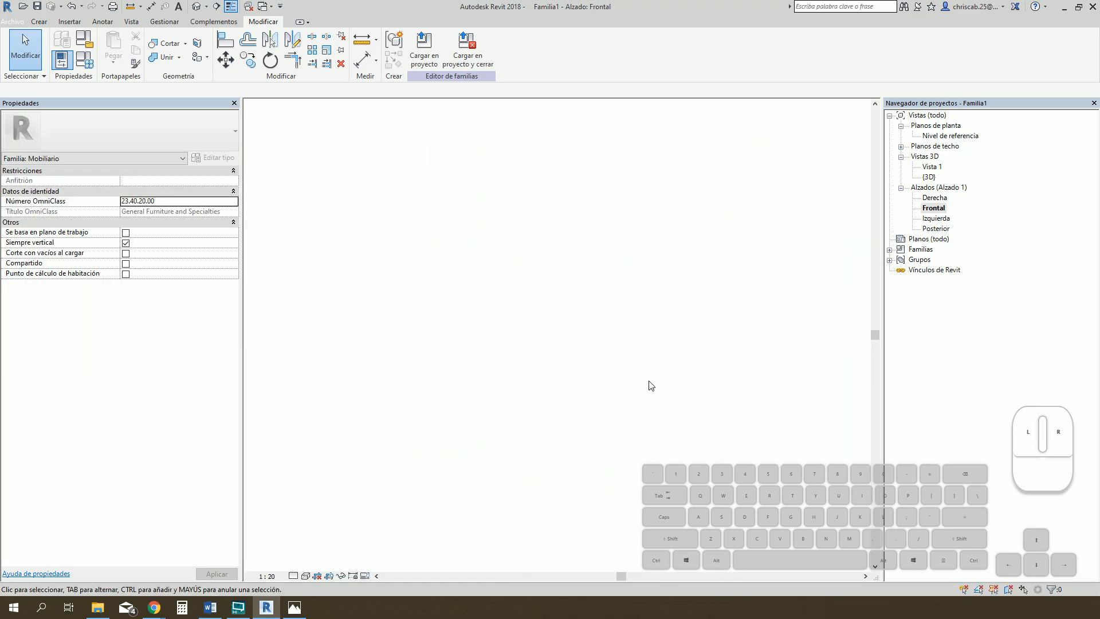
pyautogui.click(39, 22)
pyautogui.click(114, 45)
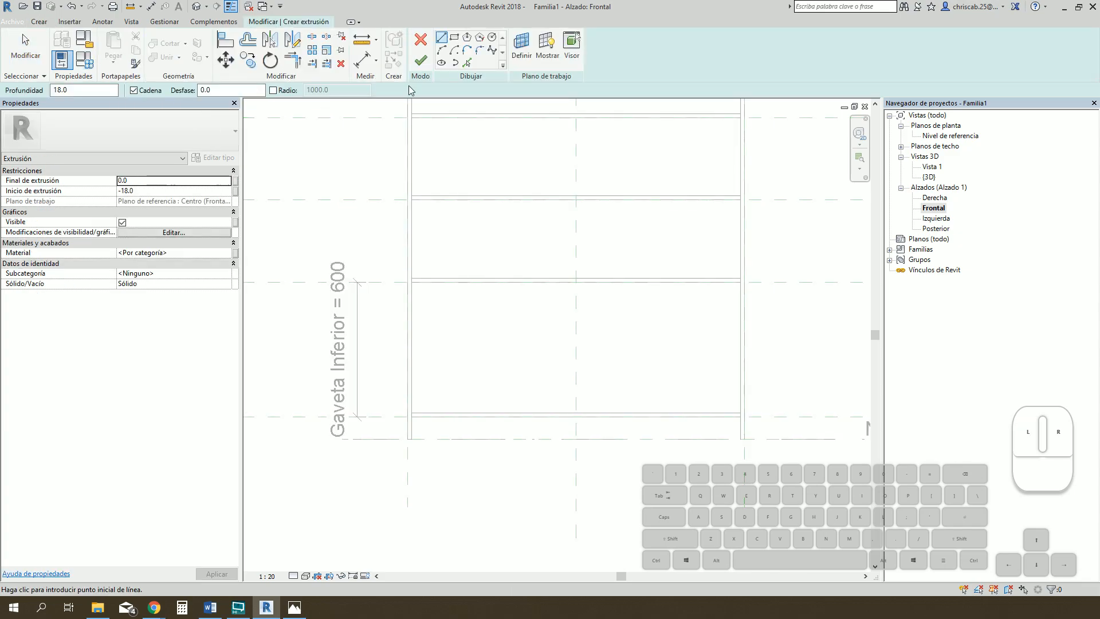
pyautogui.click(454, 37)
pyautogui.click(522, 46)
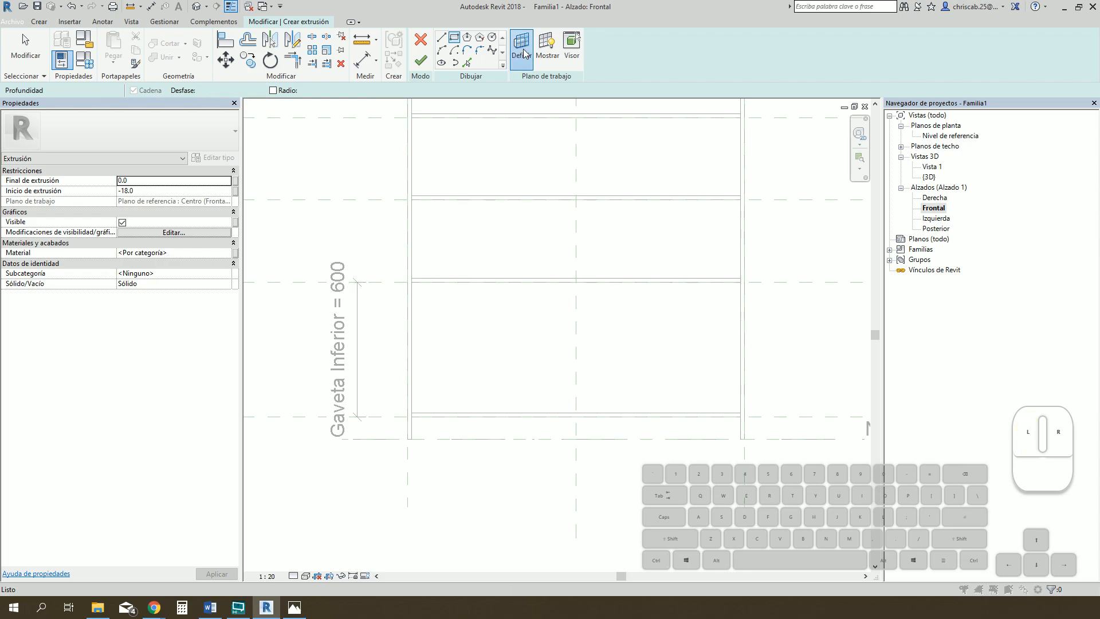
pyautogui.click(590, 303)
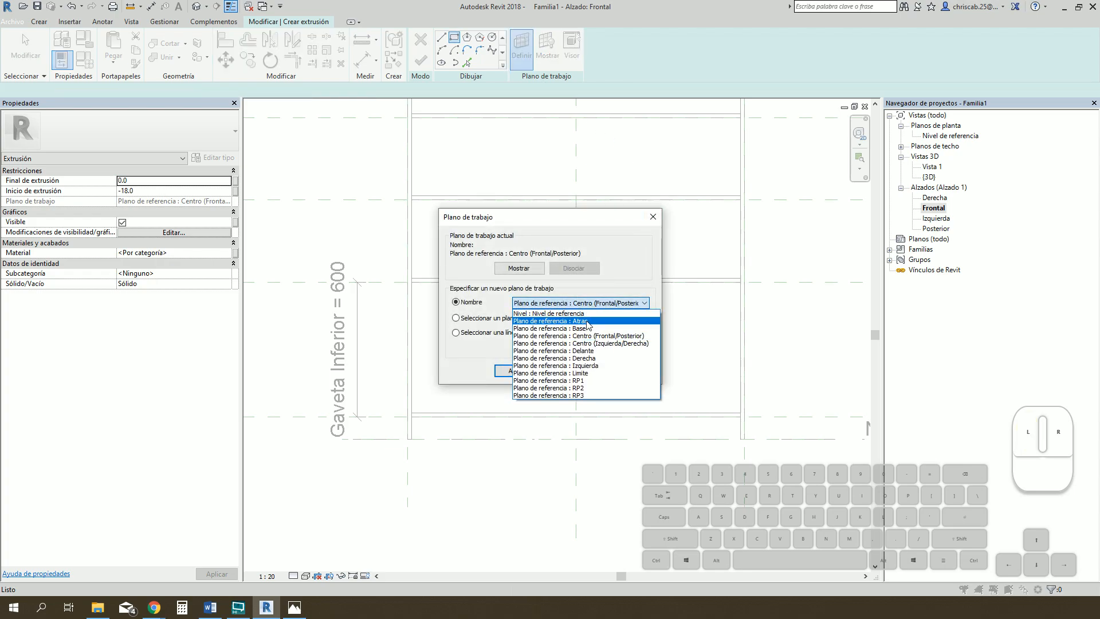
pyautogui.click(589, 318)
pyautogui.click(518, 371)
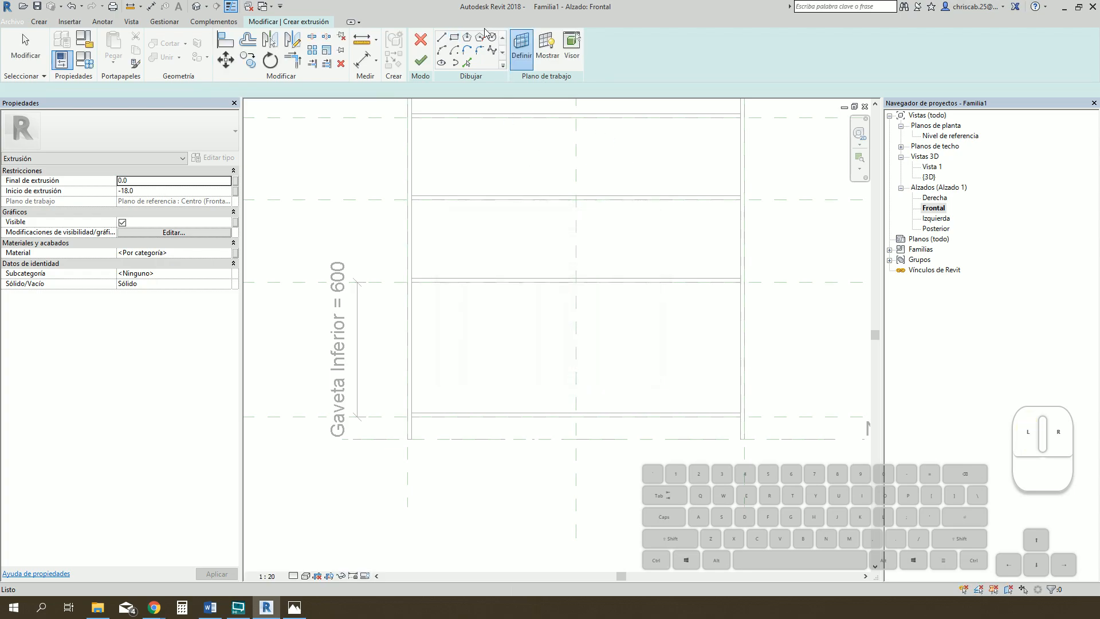
# - Sketch a 1464 by 100 rectangle between the side panels below the lowest shelf and finish the 18 mm deep back kickboard extrusion
pyautogui.click(411, 417)
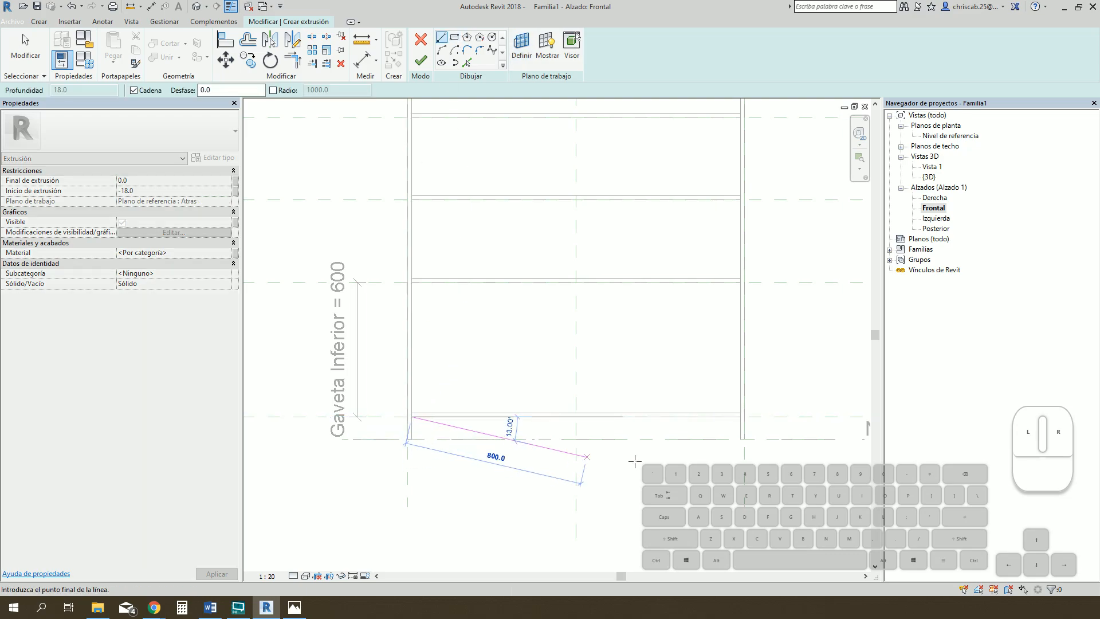
pyautogui.click(455, 37)
pyautogui.click(411, 417)
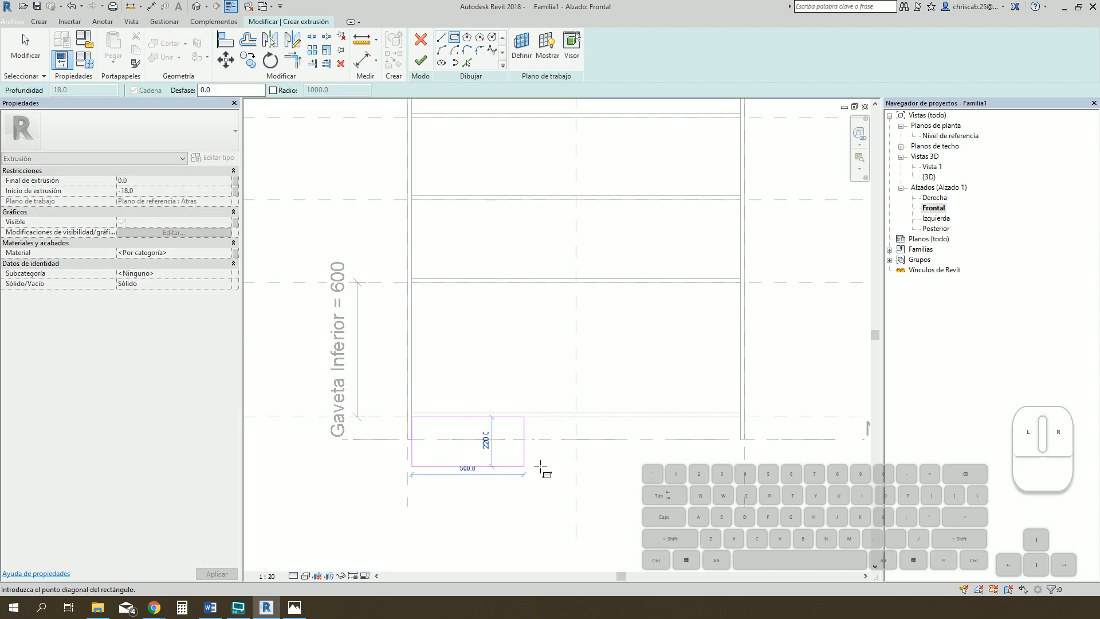
pyautogui.click(740, 439)
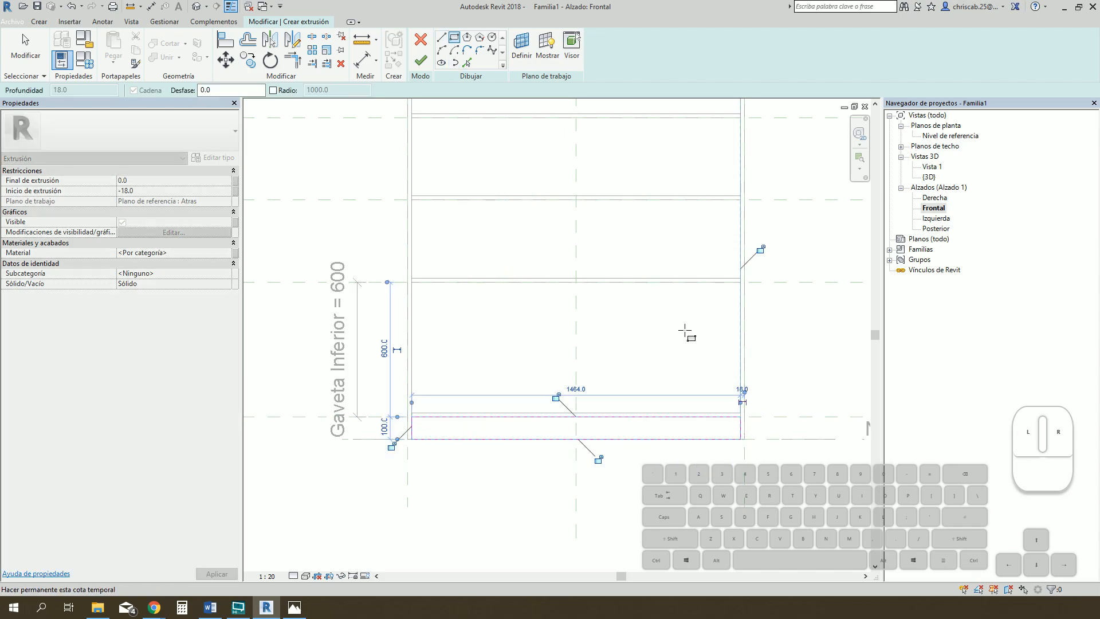
pyautogui.click(420, 60)
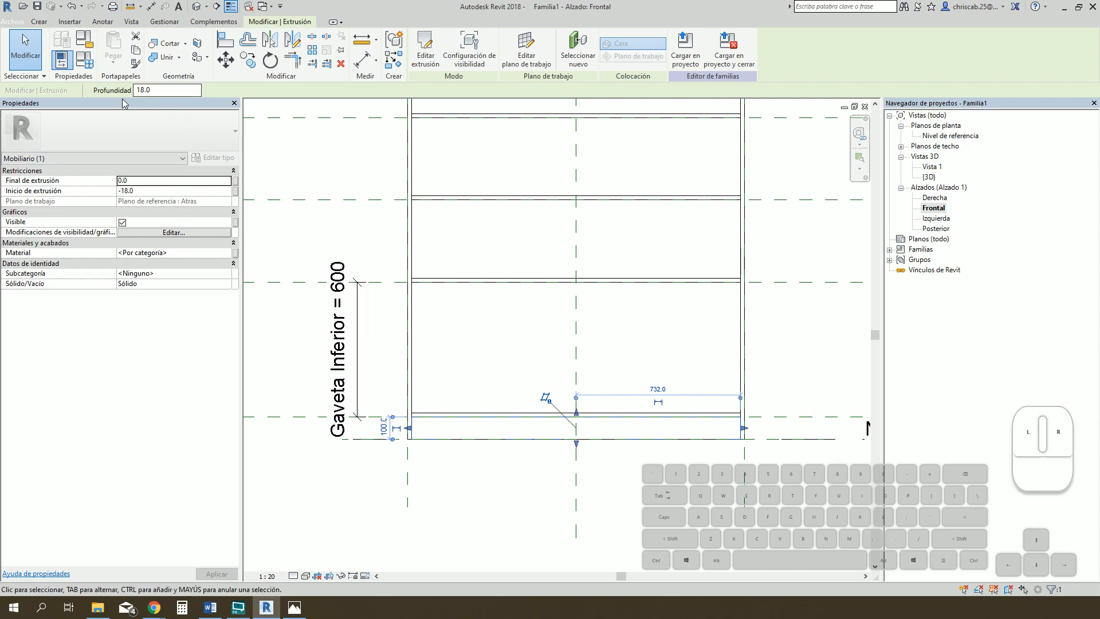
# - Start another extrusion with the reference plane Delante as its work plane
pyautogui.click(39, 21)
pyautogui.click(143, 46)
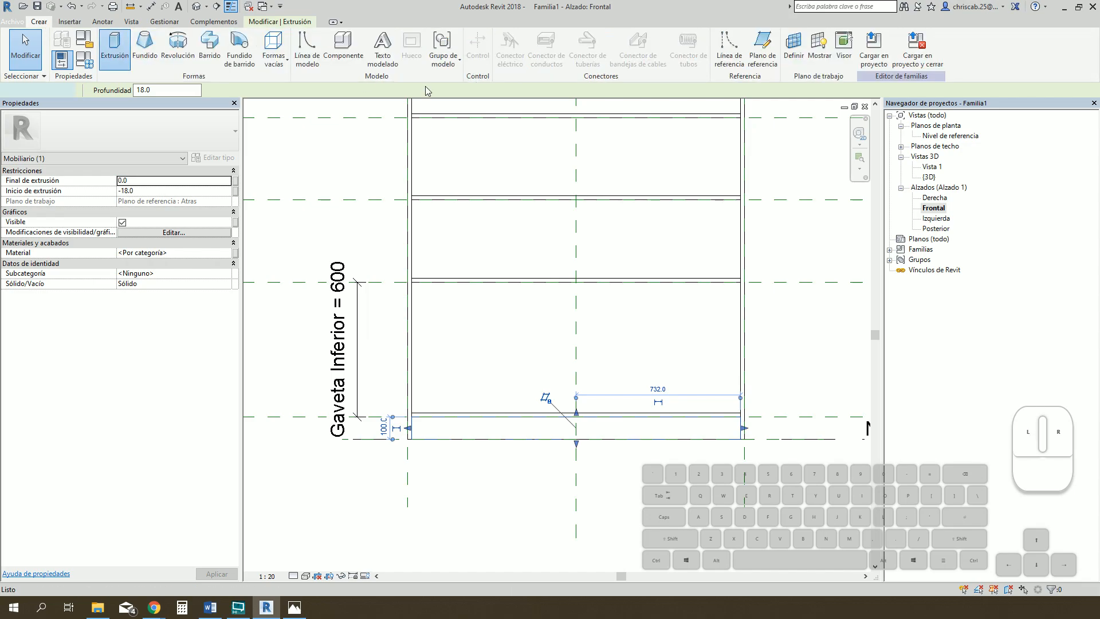
pyautogui.click(456, 38)
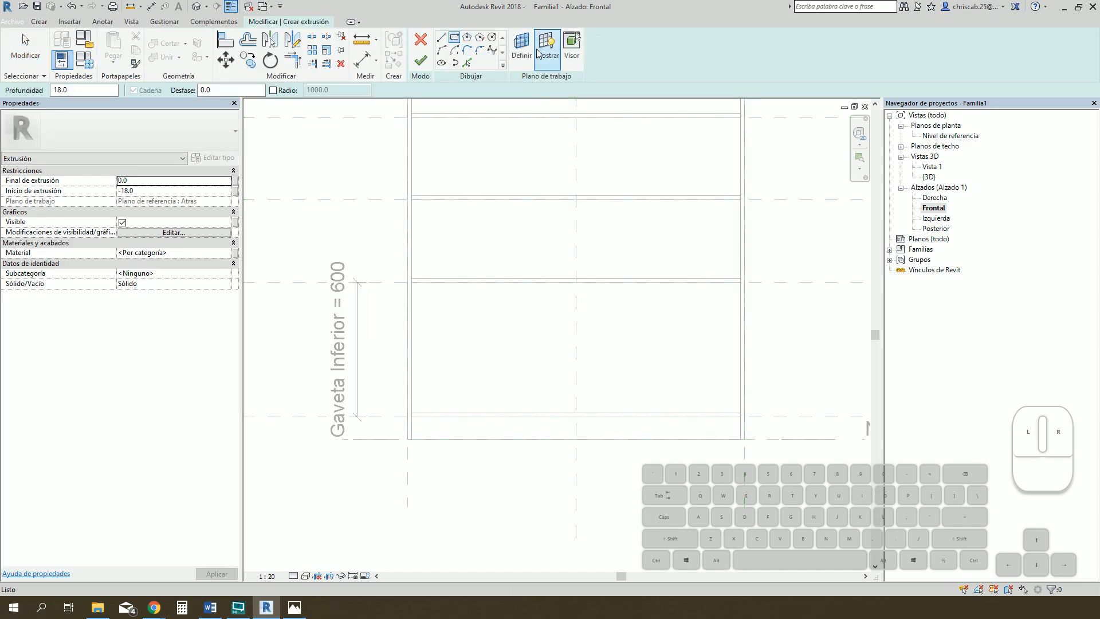
pyautogui.click(521, 46)
pyautogui.click(535, 310)
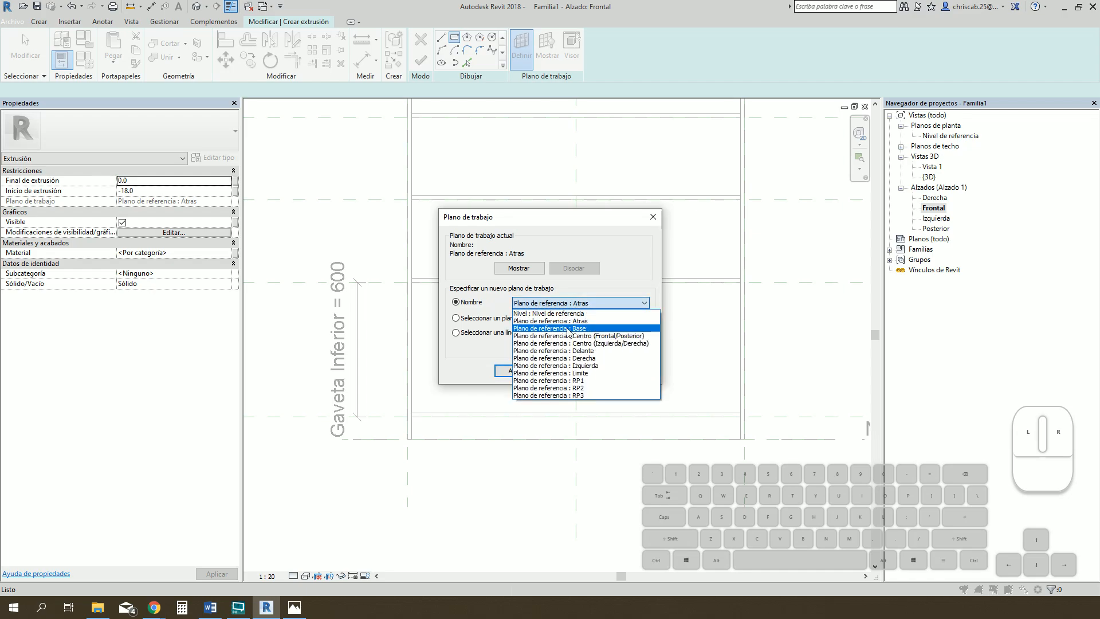
pyautogui.click(590, 350)
pyautogui.click(518, 371)
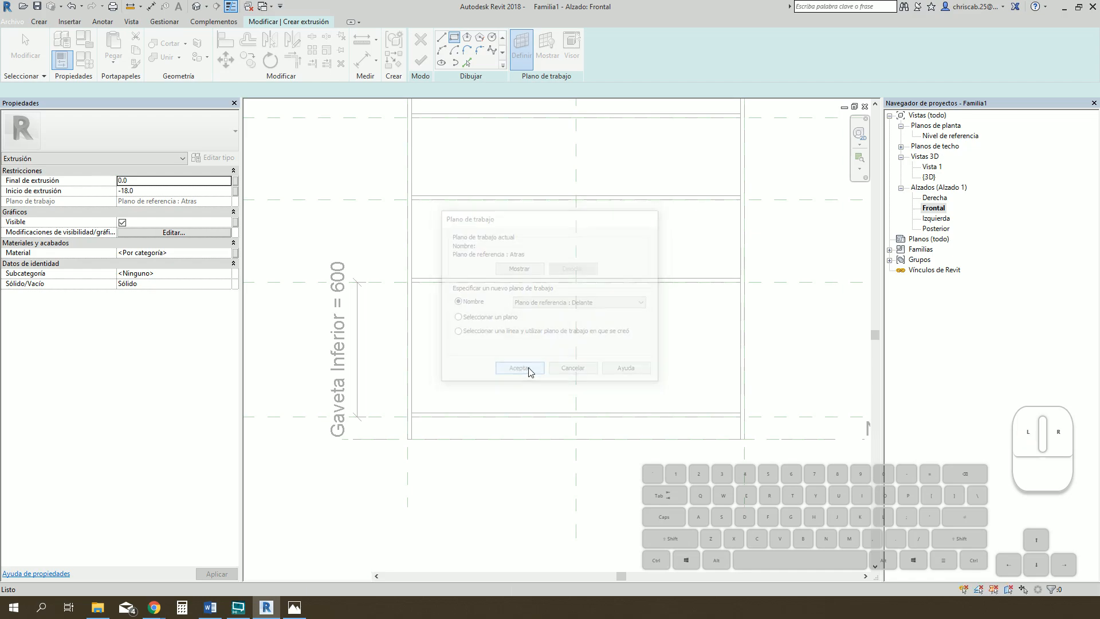
# - Sketch a 1464 by 100 rectangle below the lowest shelf between the side panels and finish the 18 mm deep front kickboard extrusion
pyautogui.click(454, 42)
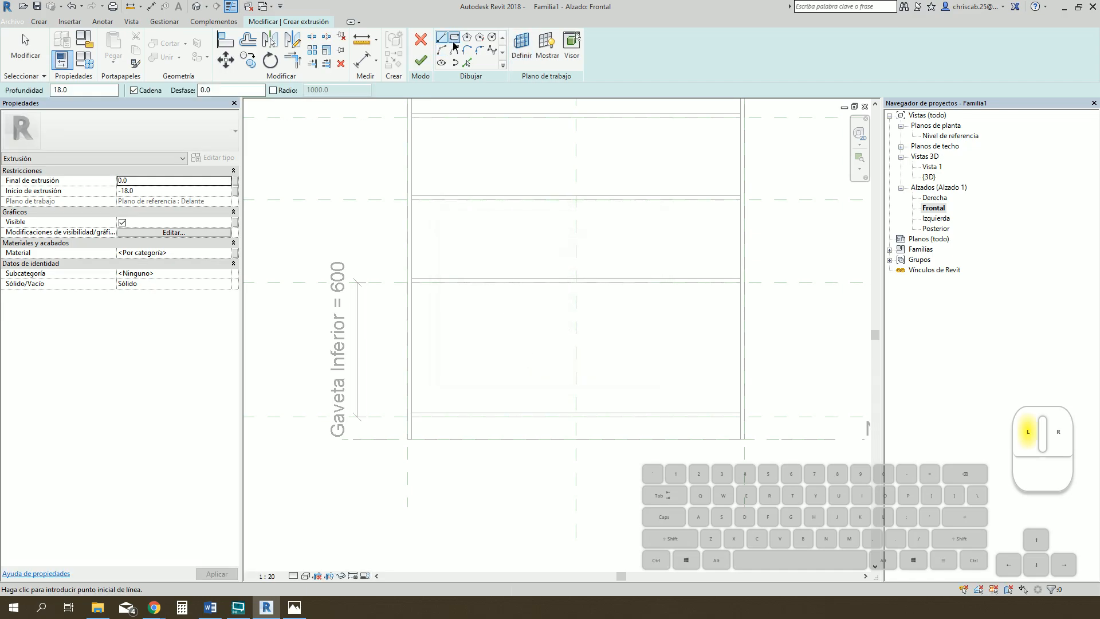
pyautogui.click(412, 417)
pyautogui.click(741, 440)
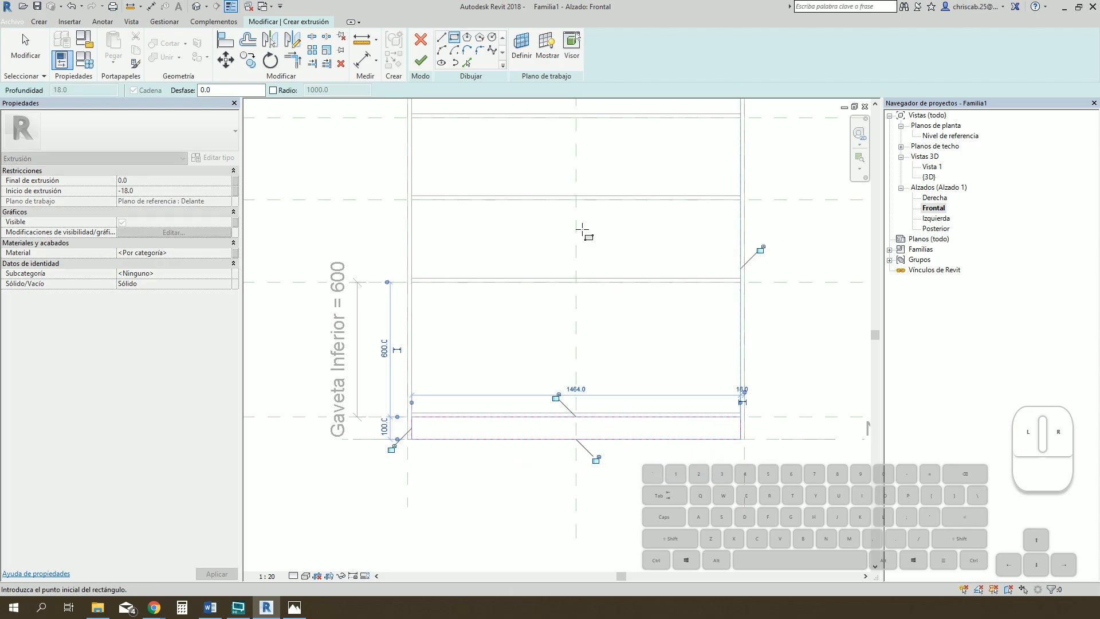
pyautogui.click(426, 62)
pyautogui.press('Escape')
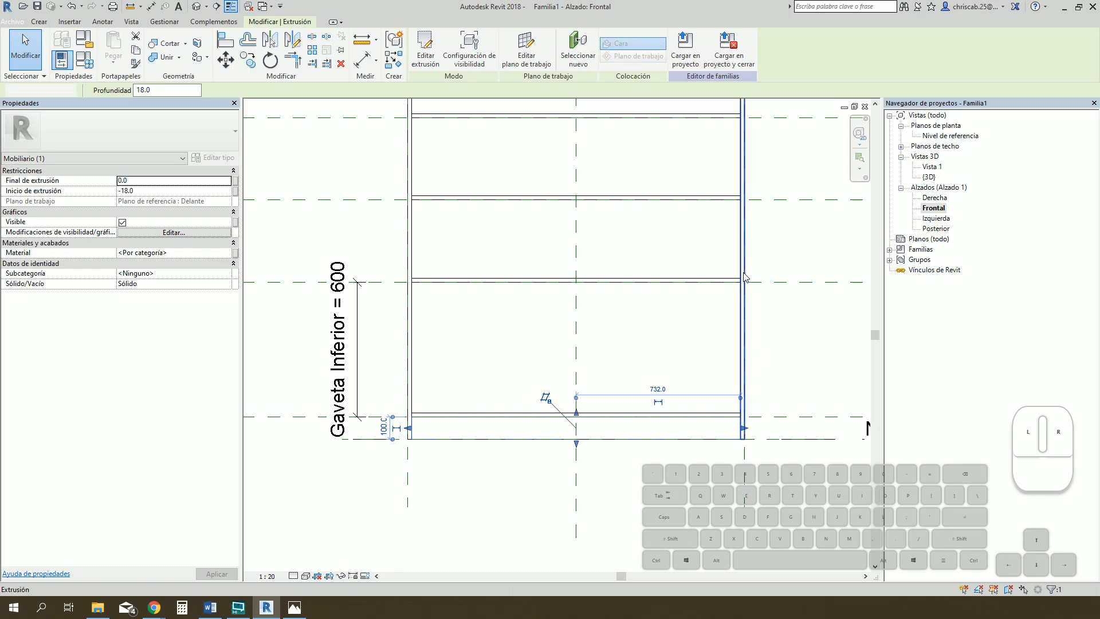
# - In the 3D view, change the front kickboard's extrusion limits so that it sits inside the bookcase, flush with the side panels' front edges
pyautogui.click(197, 7)
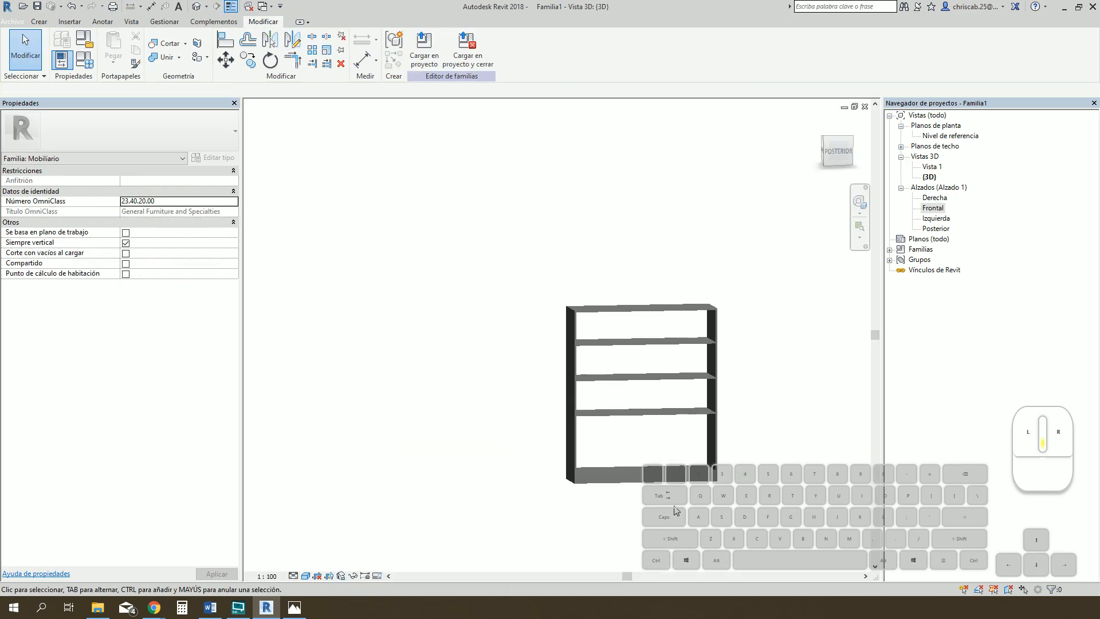
pyautogui.keyDown('shift'); pyautogui.moveTo(675, 401); pyautogui.dragTo(766, 481, button='middle'); pyautogui.keyUp('shift')
pyautogui.scroll(3, 627, 518)
pyautogui.scroll(4, 657, 448)
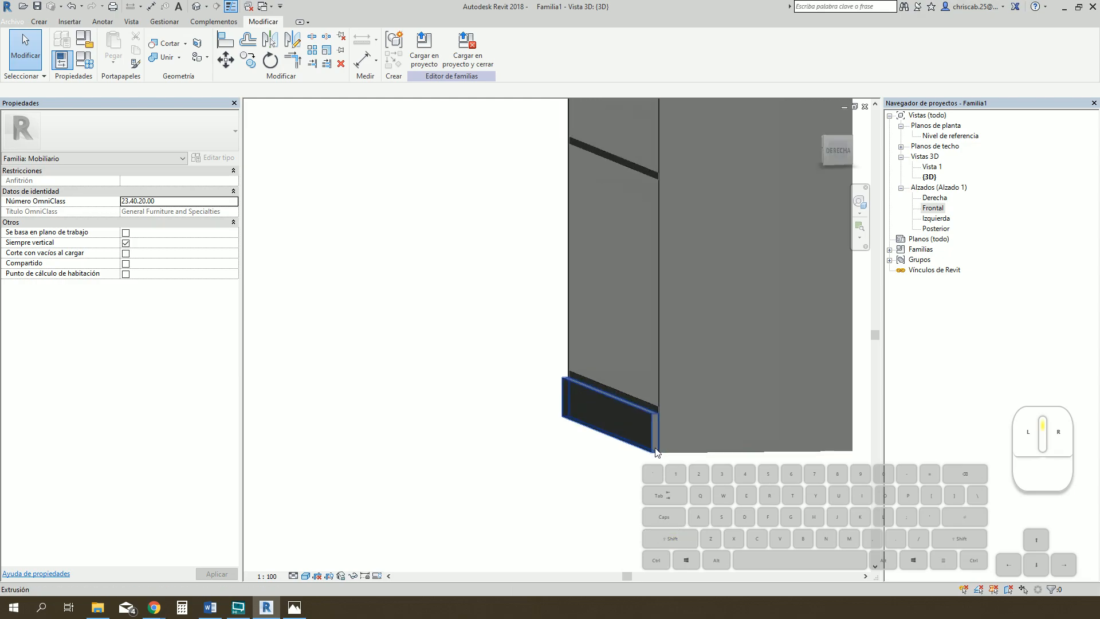
pyautogui.click(651, 414)
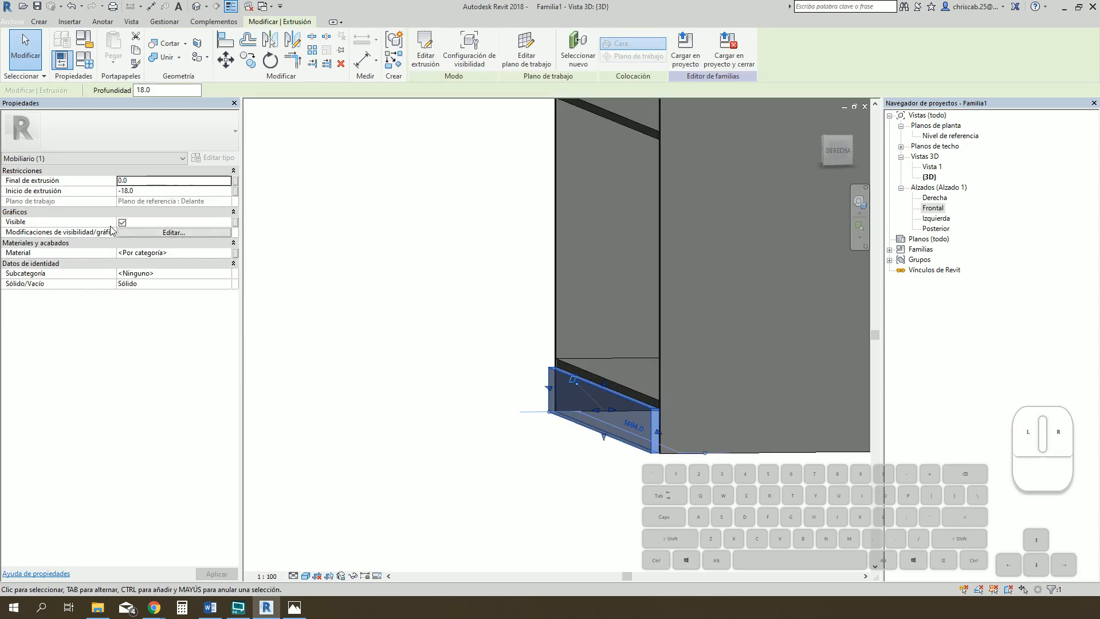
pyautogui.click(148, 181)
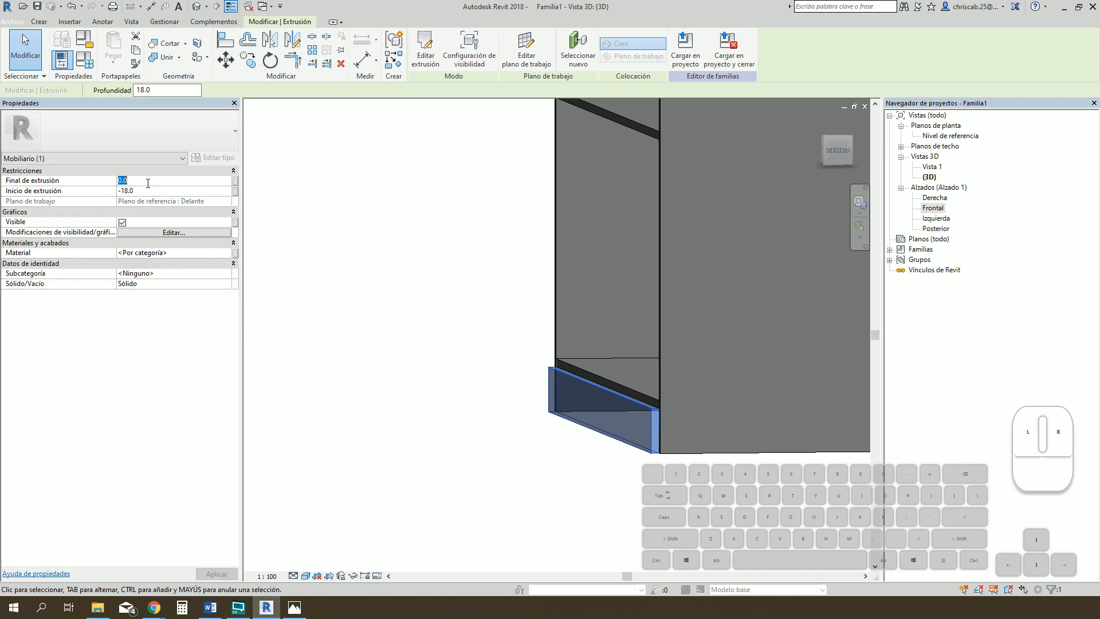
pyautogui.click(403, 311)
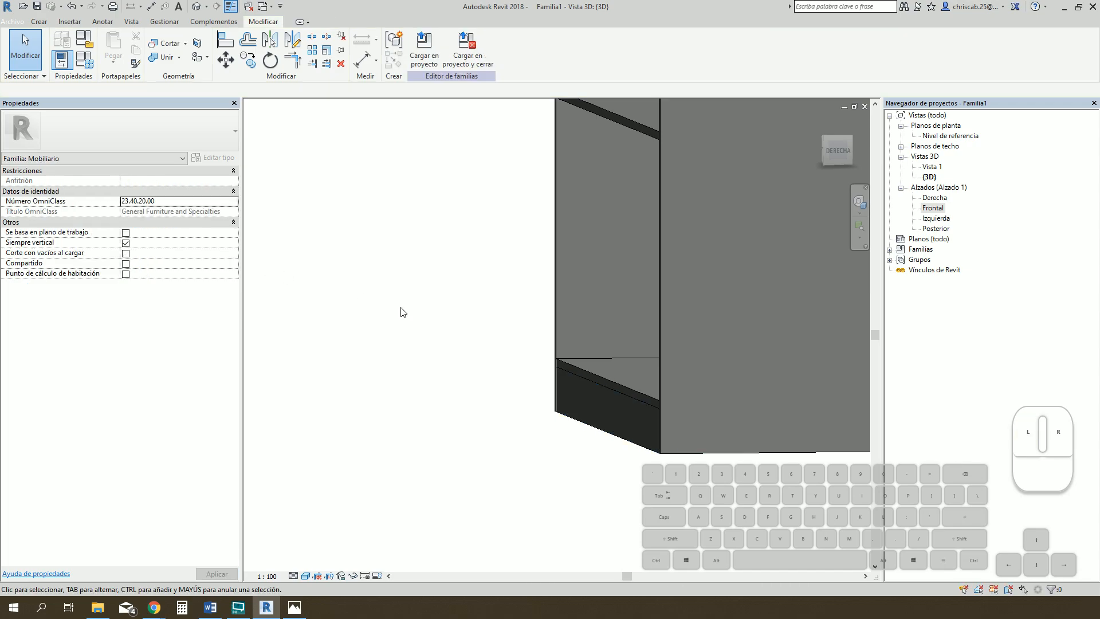
pyautogui.keyDown('shift'); pyautogui.moveTo(539, 472); pyautogui.dragTo(699, 389, button='middle'); pyautogui.keyUp('shift')
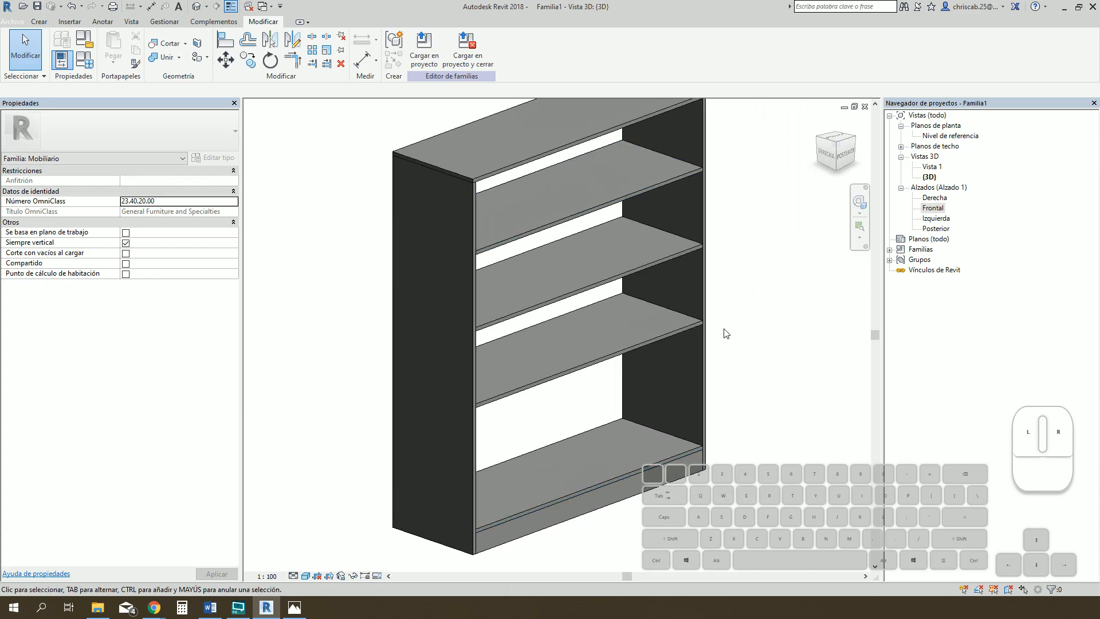
# - In the Frontal elevation, draw a vertical reference plane through the bookcase's centreline, extending above and below the cabinet
pyautogui.doubleClick(933, 208)
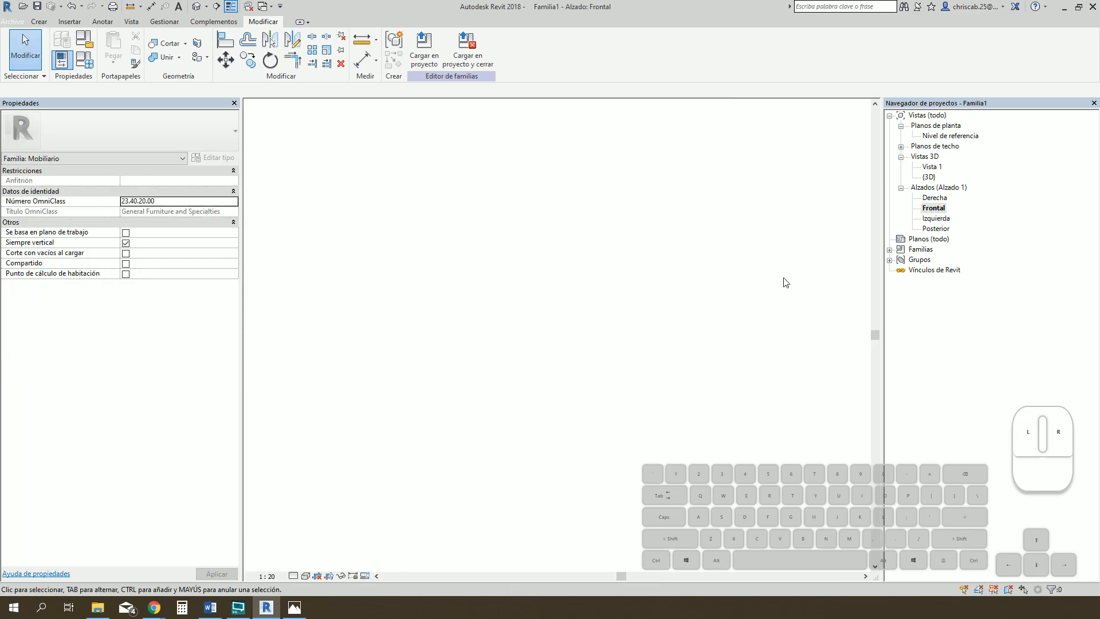
pyautogui.scroll(-2, 688, 286)
pyautogui.moveTo(633, 315); pyautogui.dragTo(628, 383, button='middle')
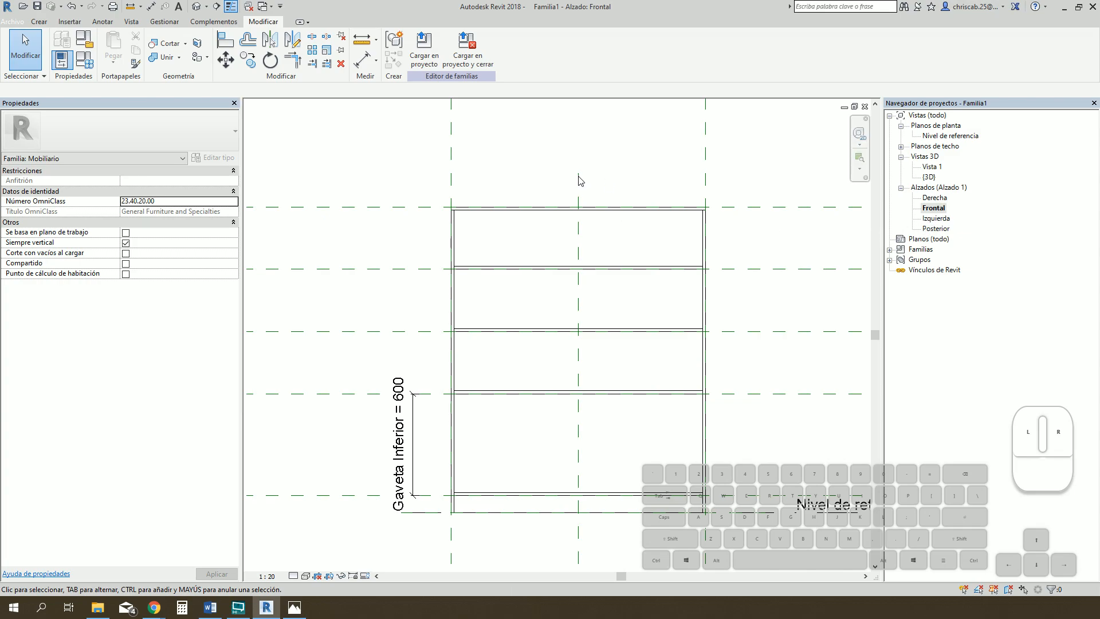
pyautogui.scroll(-2, 606, 193)
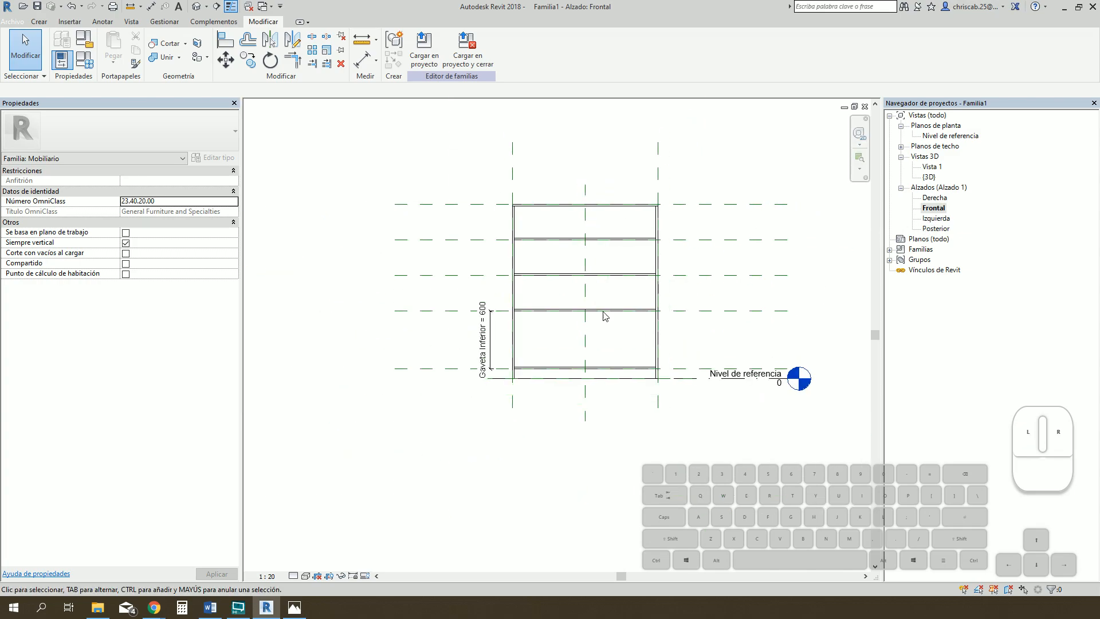
pyautogui.press('r')
pyautogui.press('p')
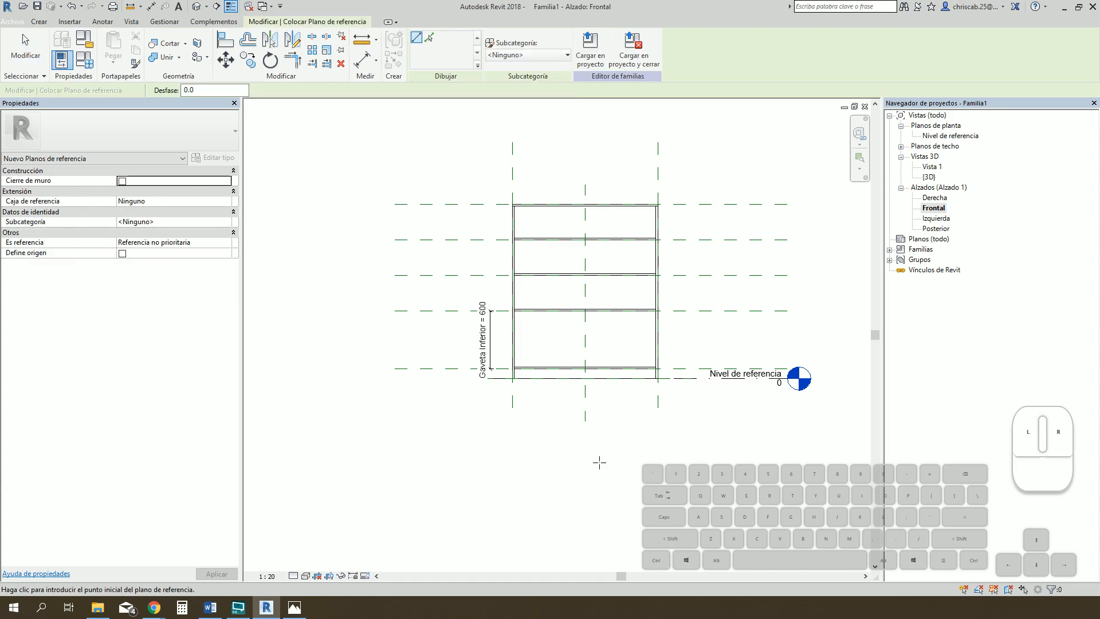
pyautogui.click(585, 468)
pyautogui.click(585, 126)
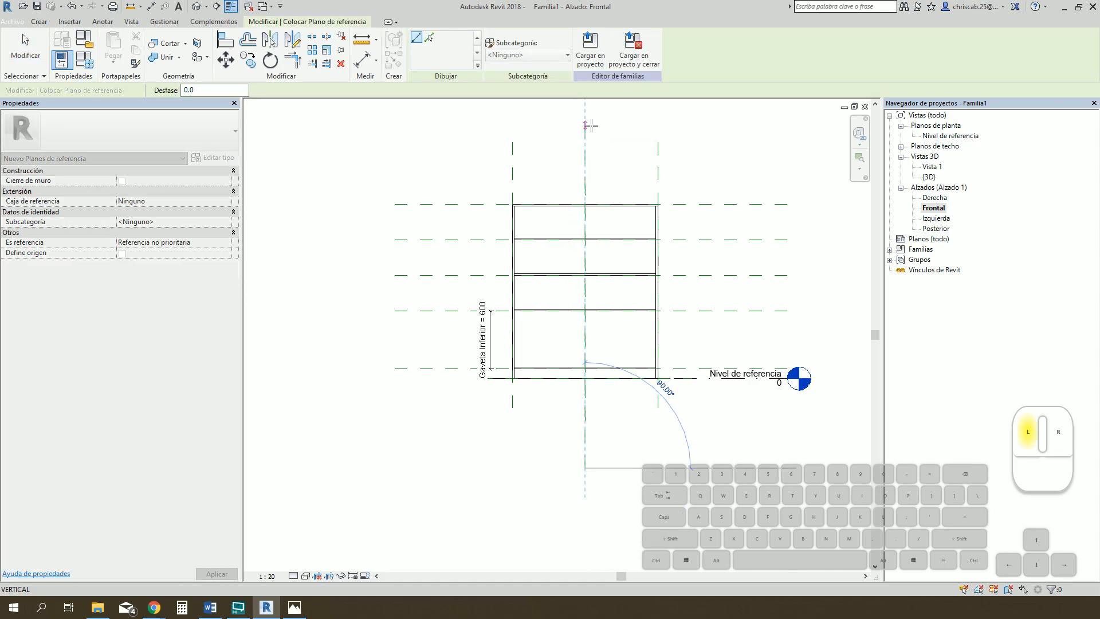
pyautogui.press('Escape')
# - Name the new vertical centre reference plane Eje
pyautogui.click(586, 135)
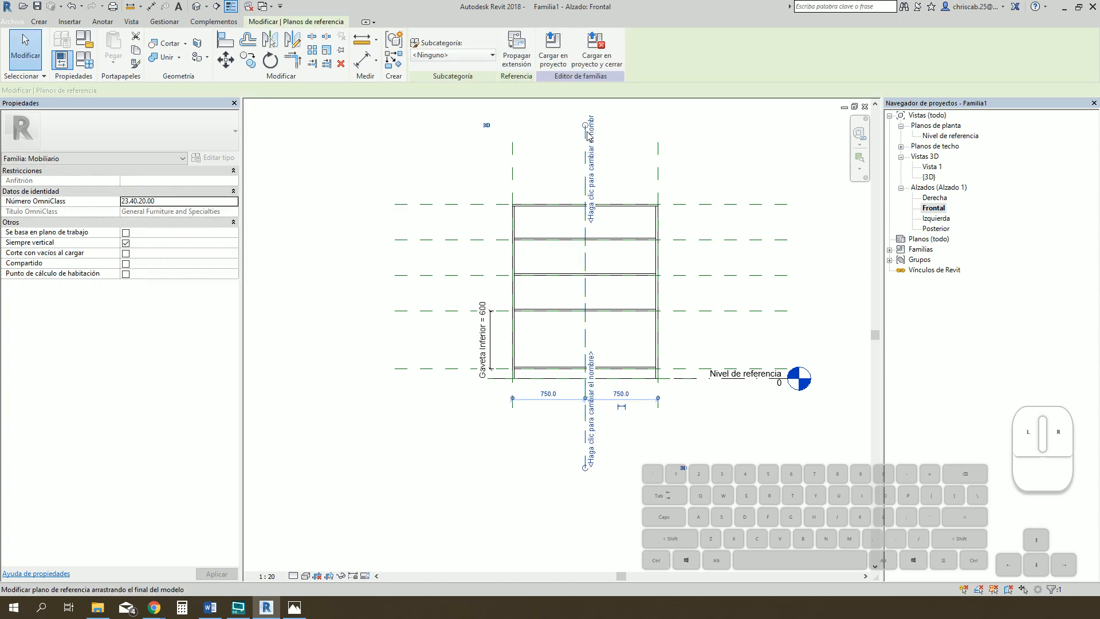
pyautogui.click(176, 226)
pyautogui.write('Eje')
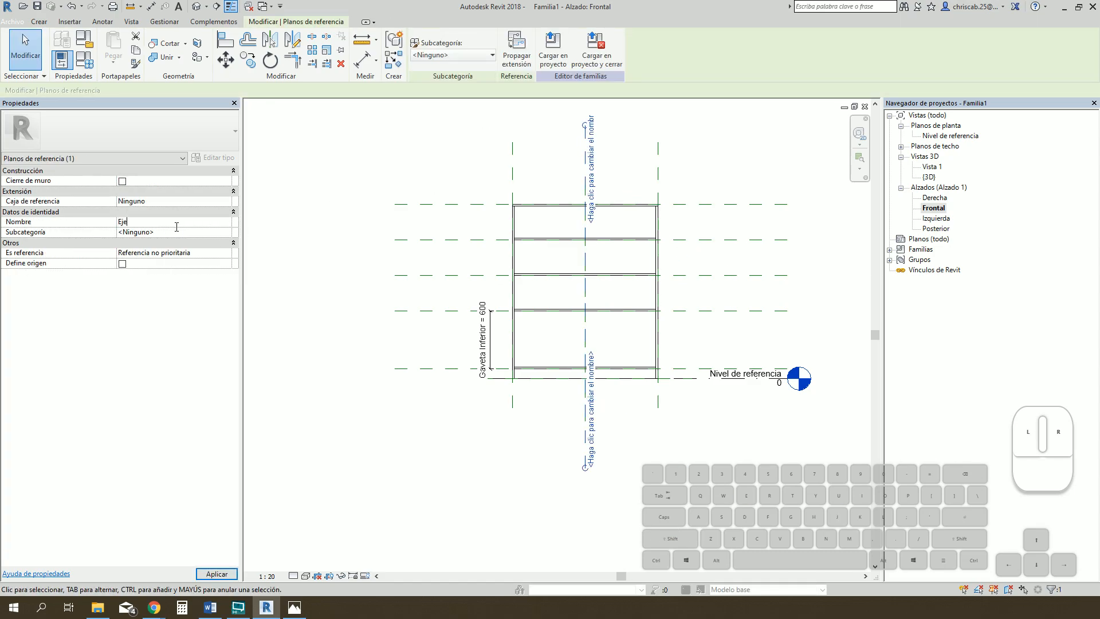
pyautogui.click(674, 470)
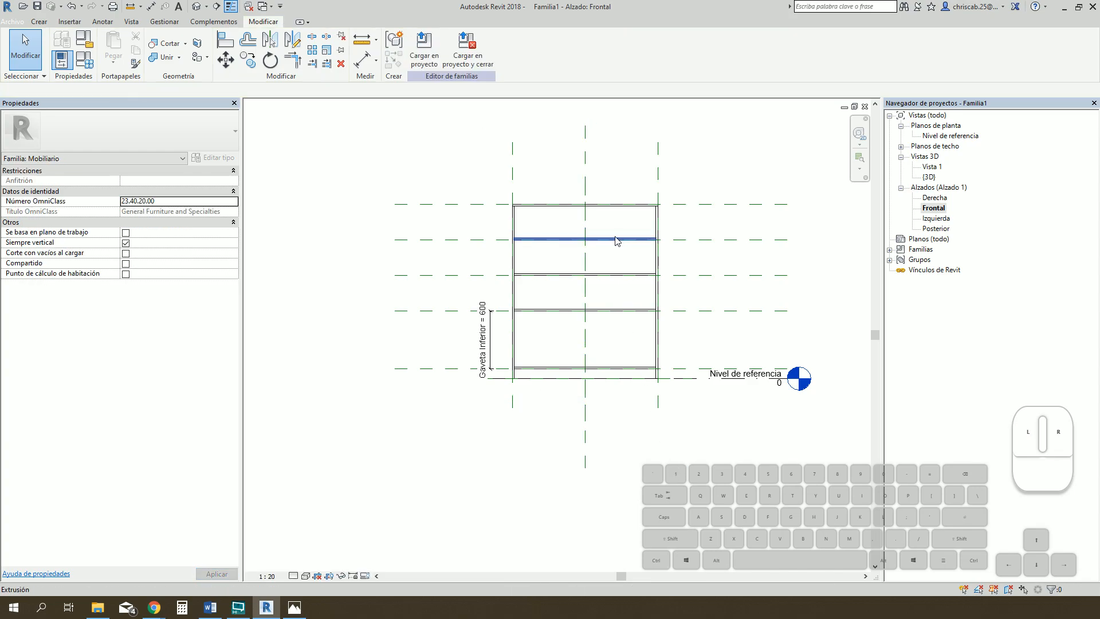
# - Compare the modelled bookcase with the reference photo, examining it in the Derecha elevation and the 3D view
pyautogui.scroll(1, 611, 256)
pyautogui.hotkey('alt', 'Tab')
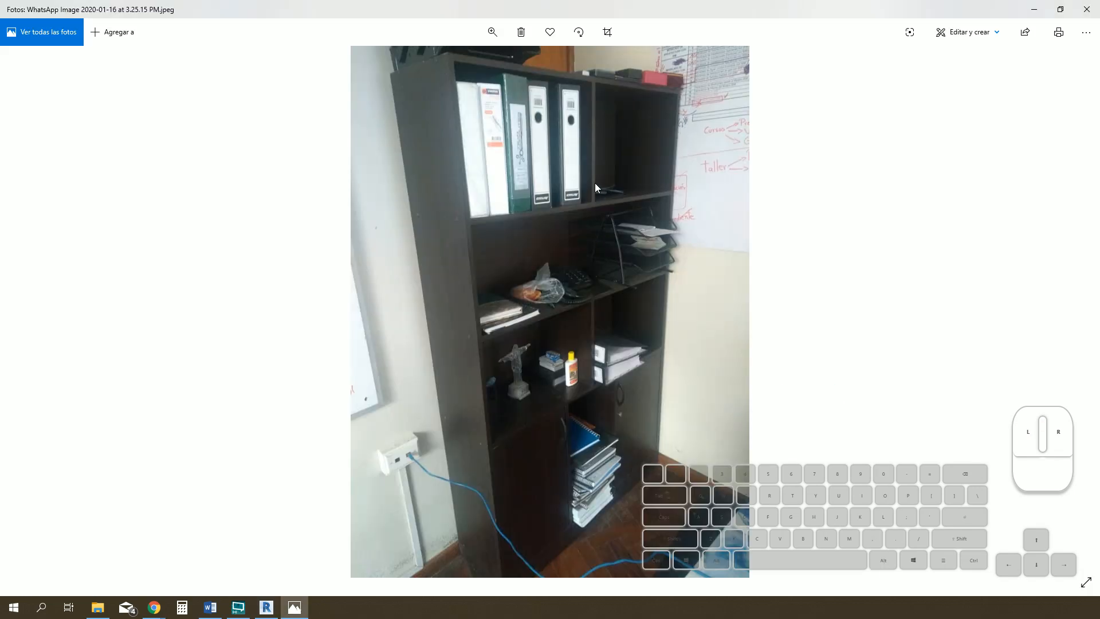
pyautogui.hotkey('alt', 'Tab')
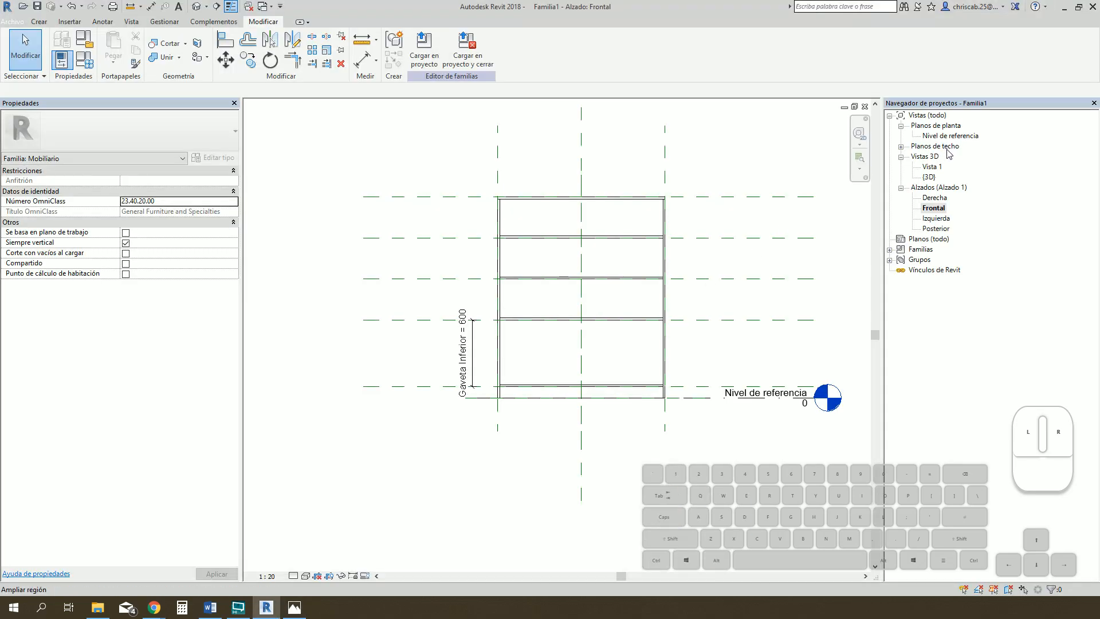
pyautogui.doubleClick(937, 198)
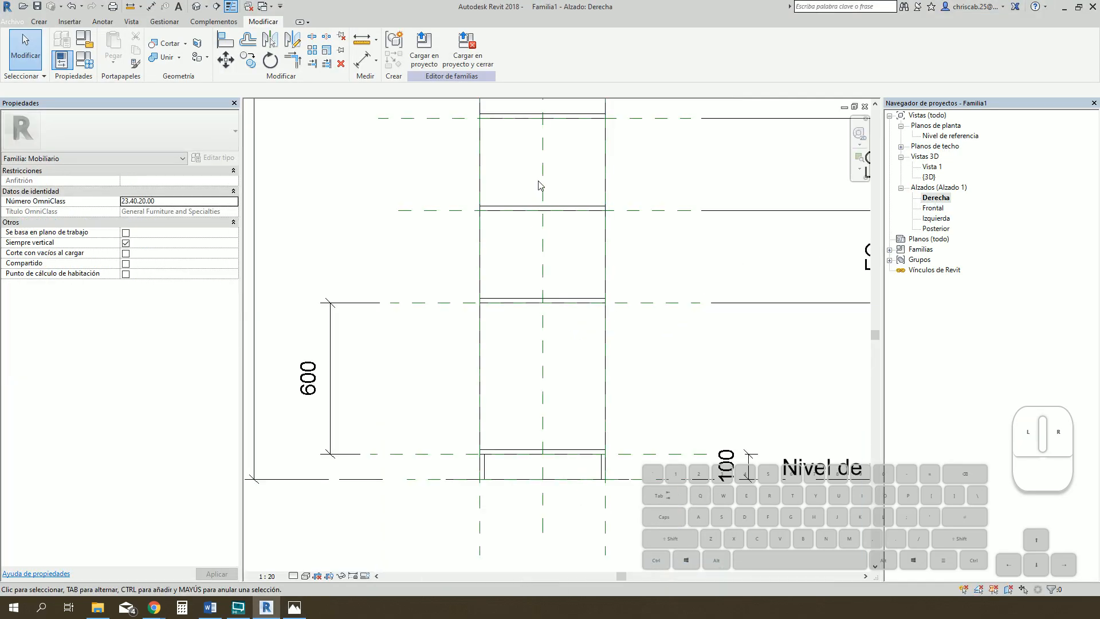
pyautogui.scroll(1, 531, 235)
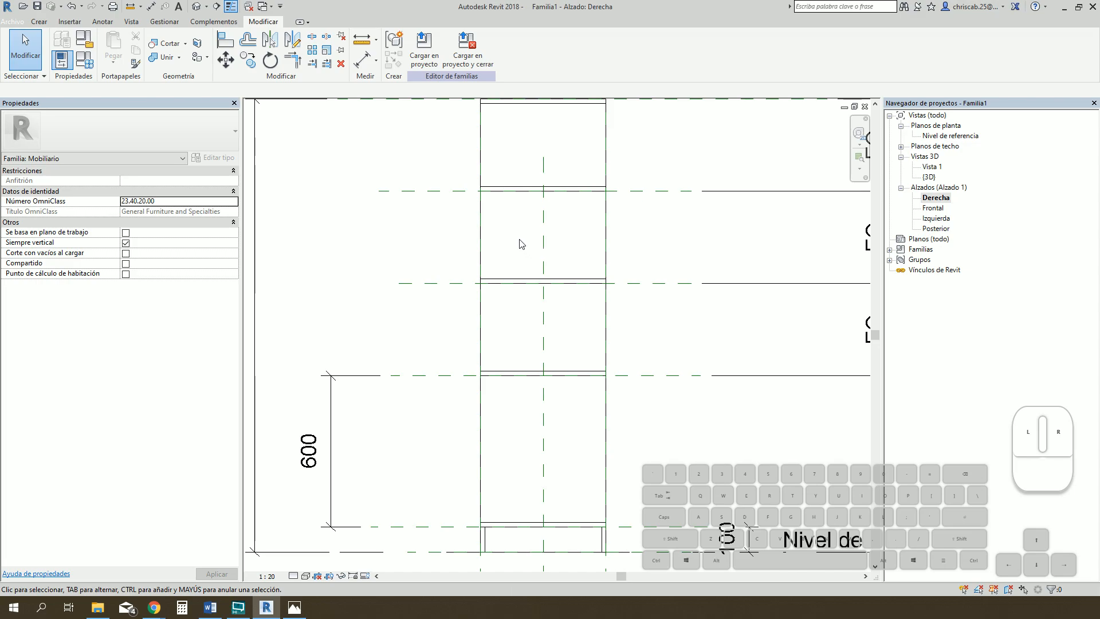
pyautogui.doubleClick(929, 178)
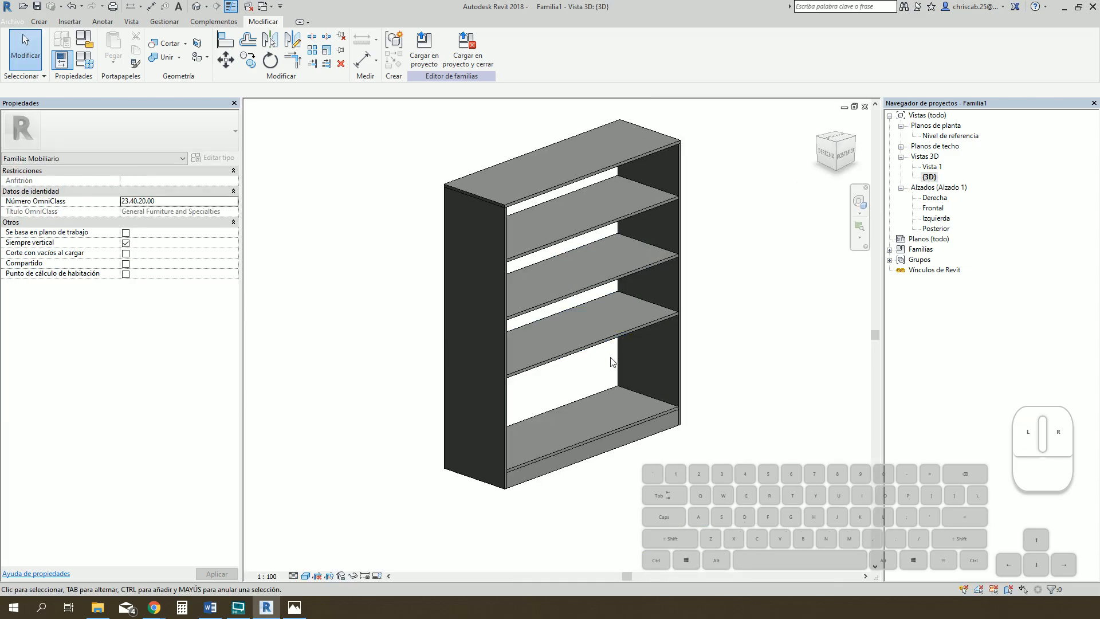
pyautogui.keyDown('shift'); pyautogui.moveTo(612, 361); pyautogui.dragTo(731, 321, button='middle'); pyautogui.keyUp('shift')
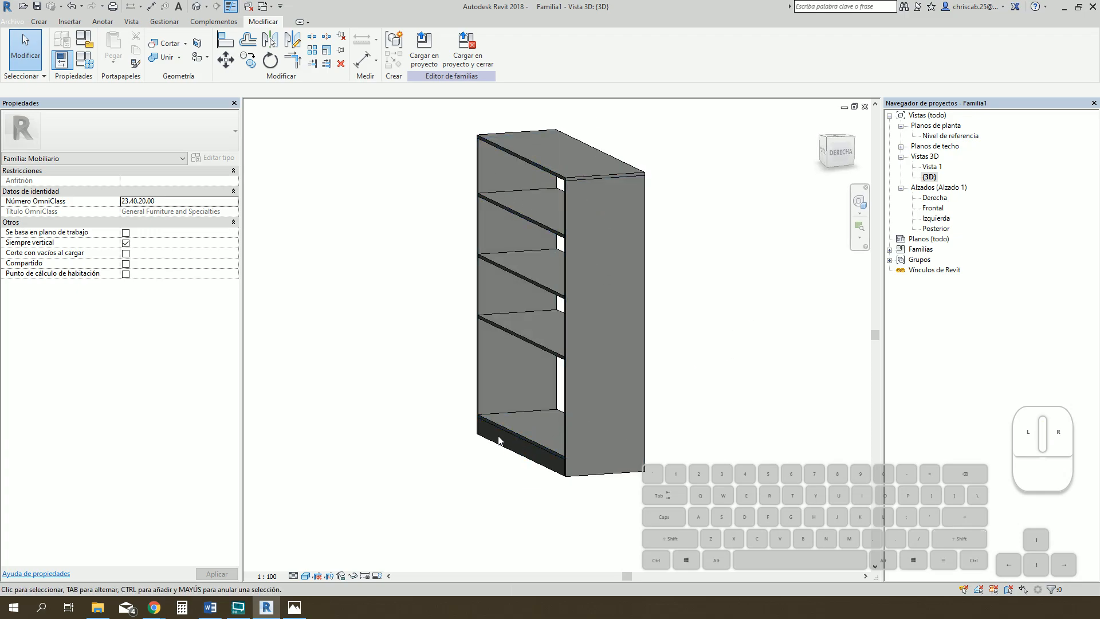
pyautogui.scroll(2, 498, 315)
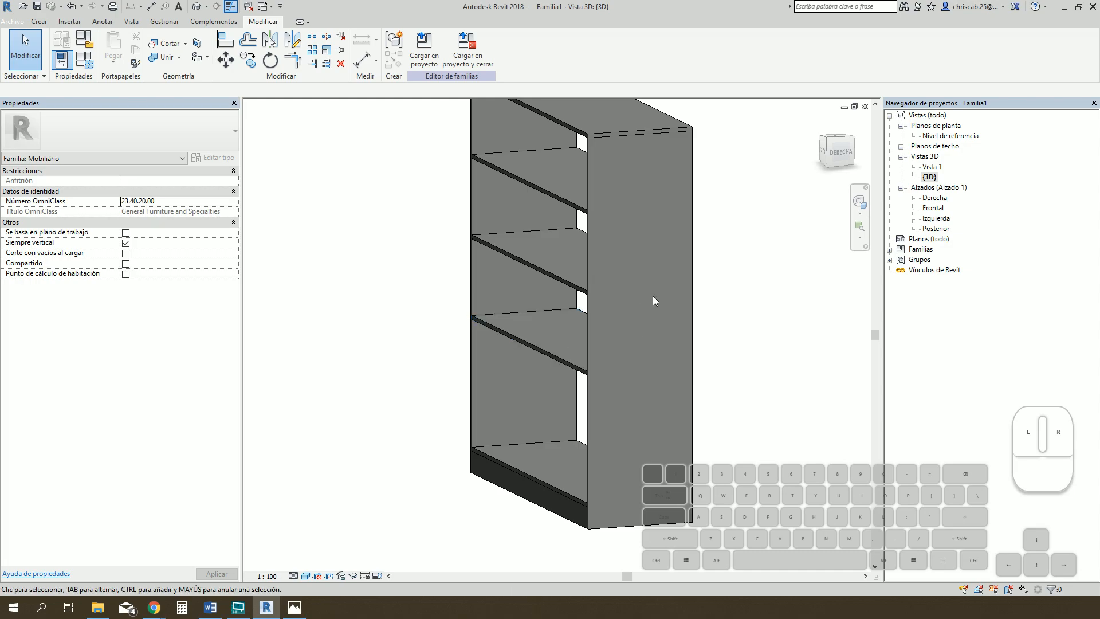
pyautogui.moveTo(652, 296); pyautogui.dragTo(657, 338, button='middle')
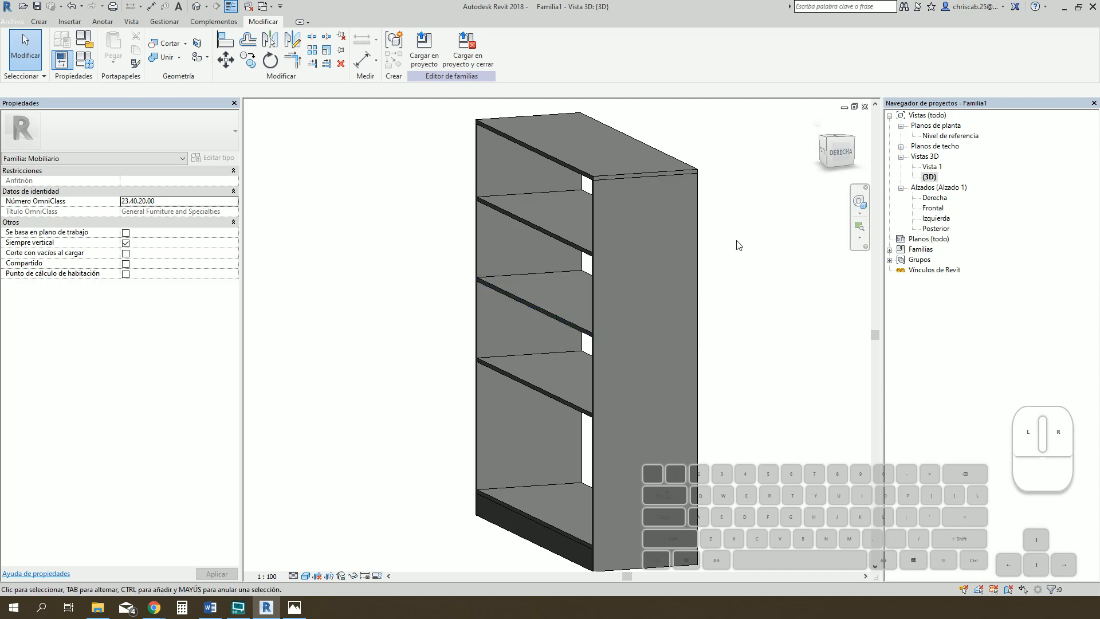
pyautogui.click(575, 245)
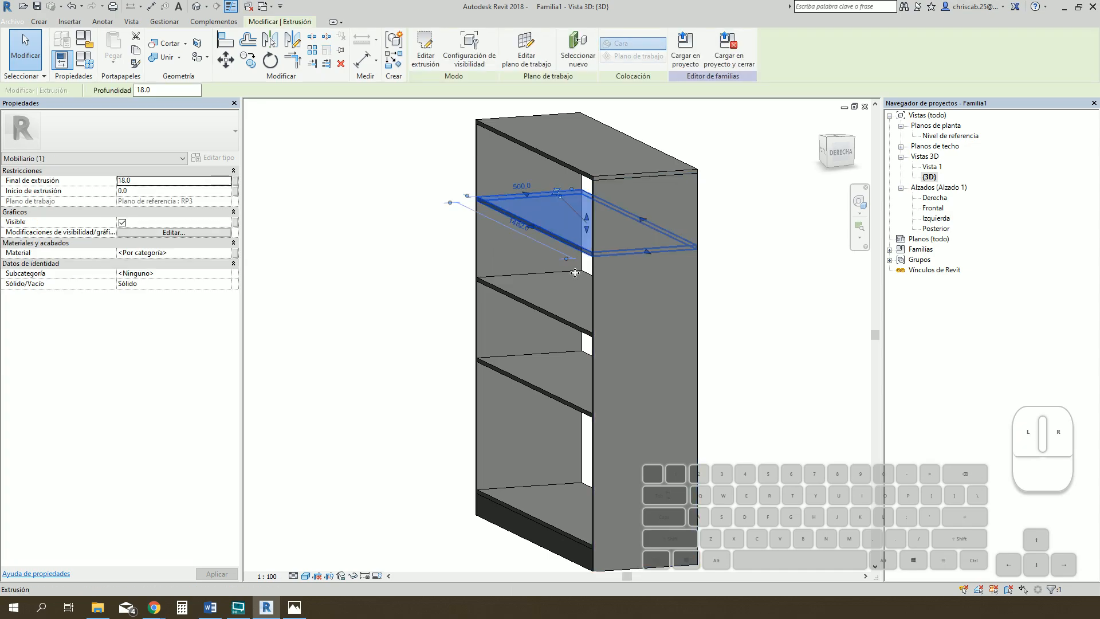
pyautogui.click(424, 57)
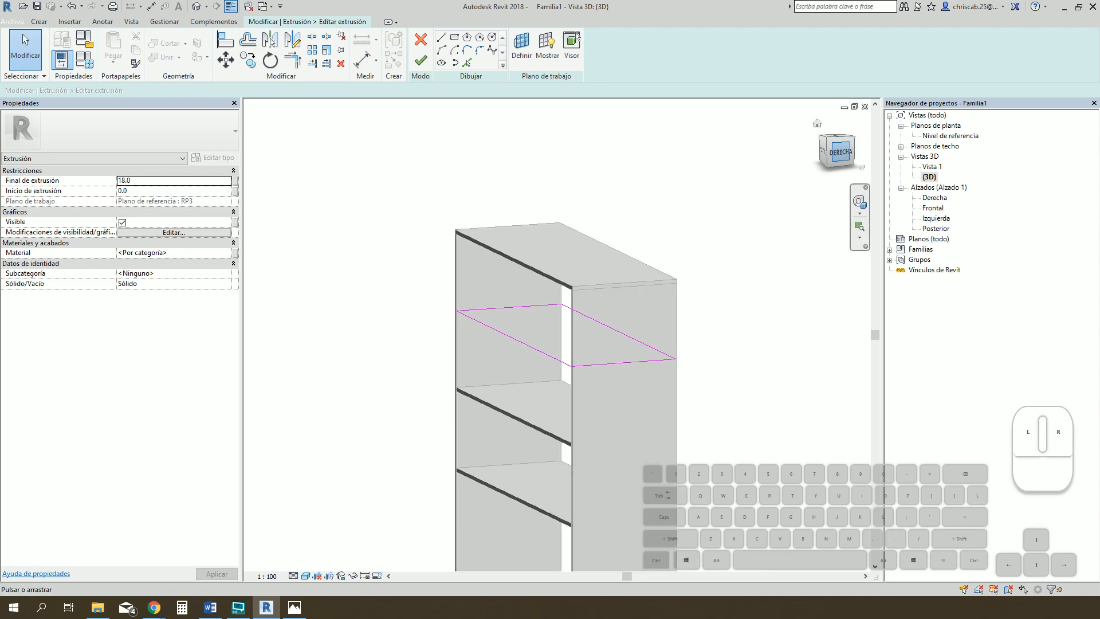
pyautogui.keyDown('shift'); pyautogui.moveTo(832, 229); pyautogui.dragTo(828, 236, button='middle'); pyautogui.keyUp('shift')
pyautogui.scroll(-1, 829, 144)
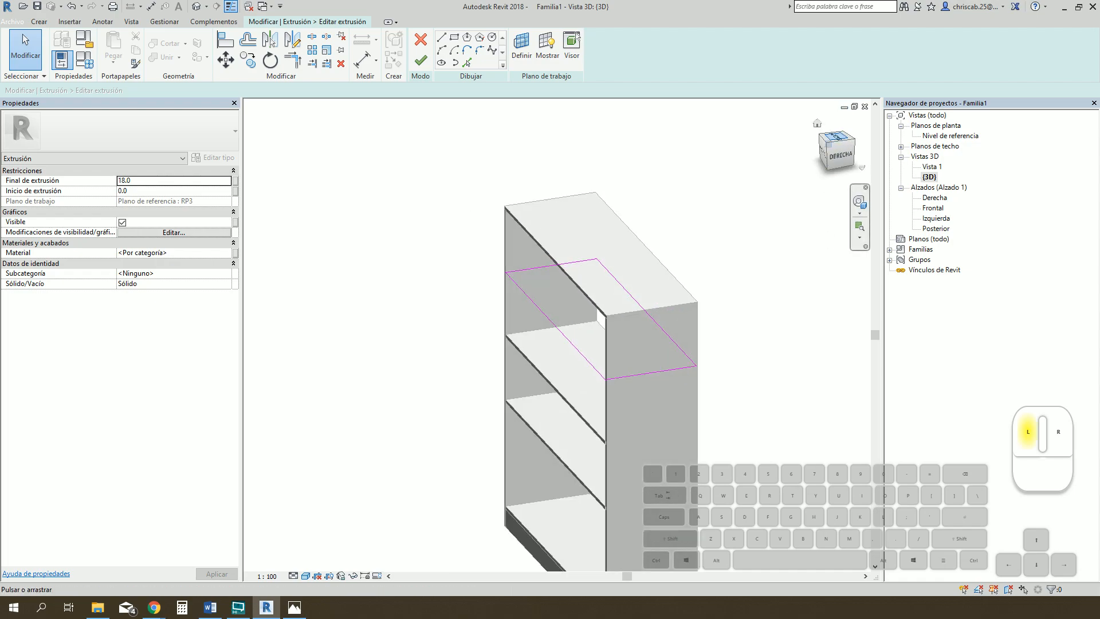
pyautogui.click(832, 139)
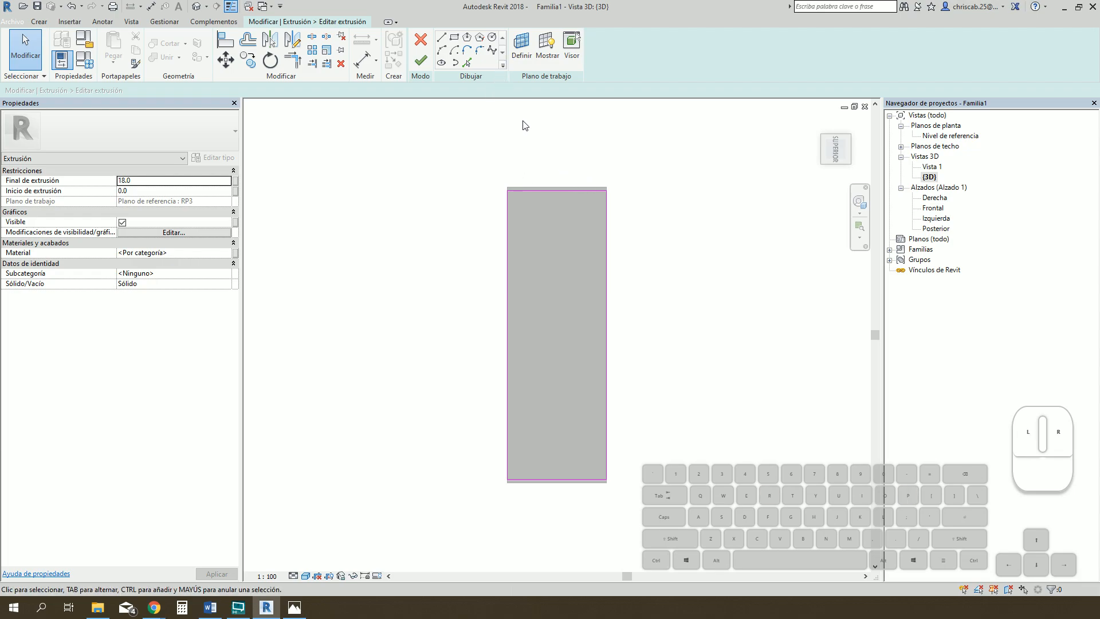
pyautogui.click(39, 21)
pyautogui.click(308, 49)
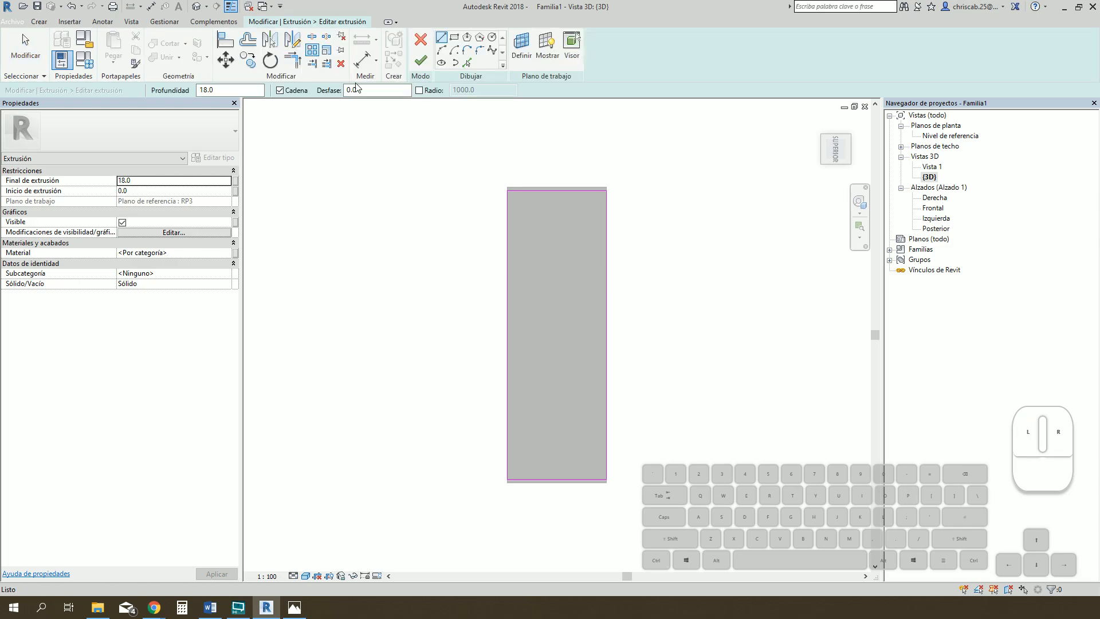
pyautogui.press('Escape')
pyautogui.click(416, 41)
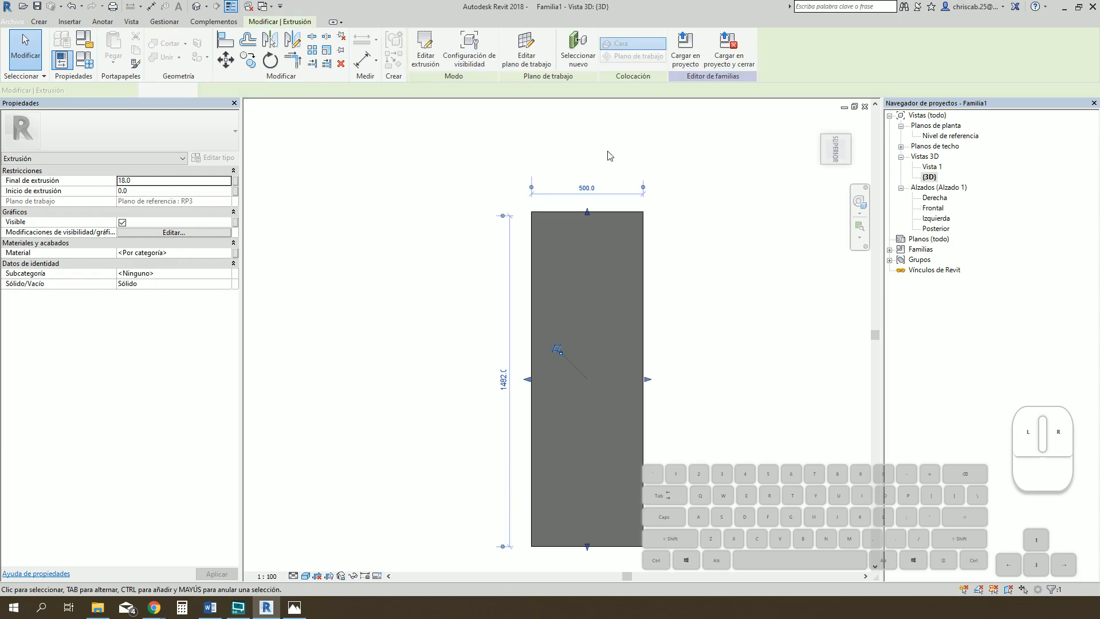
pyautogui.click(611, 184)
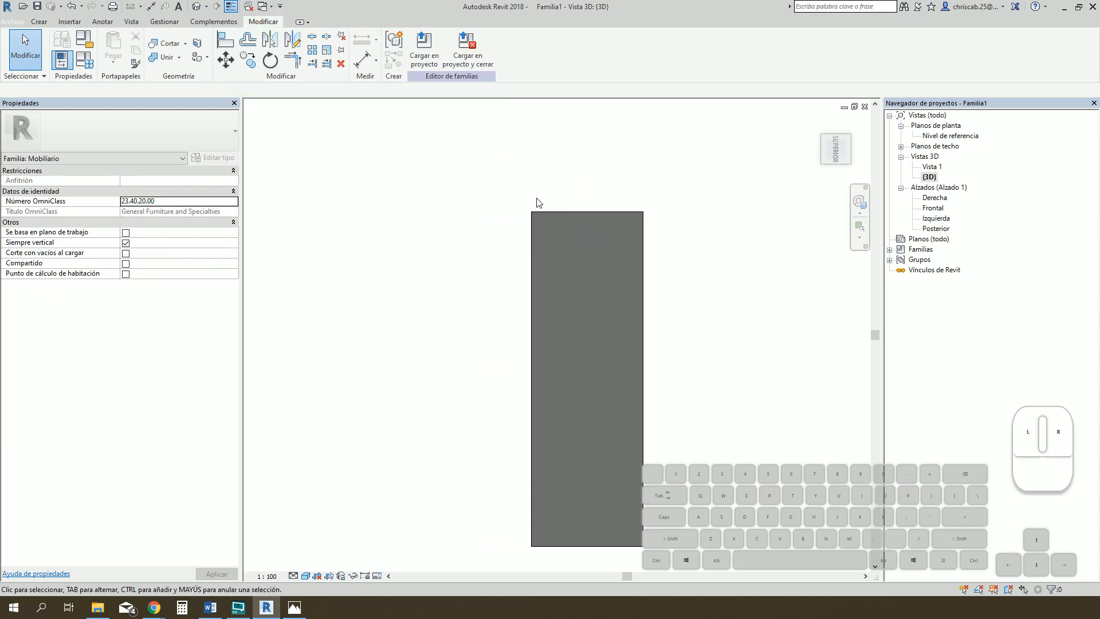
pyautogui.scroll(-2, 571, 200)
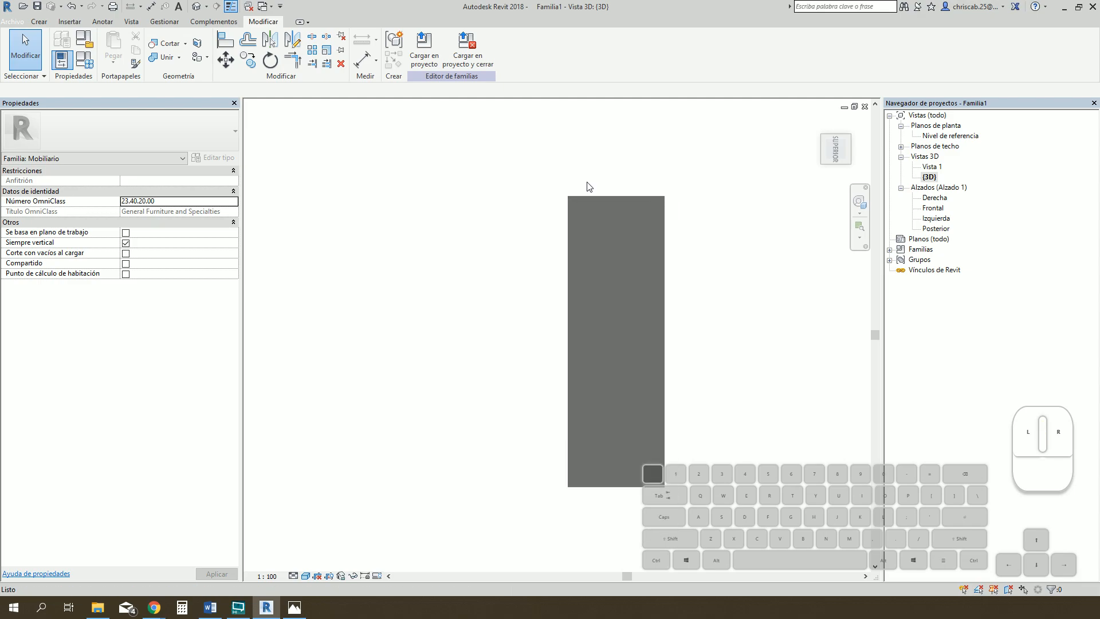
# - In the Nivel de referencia plan, draw a horizontal reference plane just inside the bookcase's back edge, spanning past both side panels
pyautogui.doubleClick(951, 136)
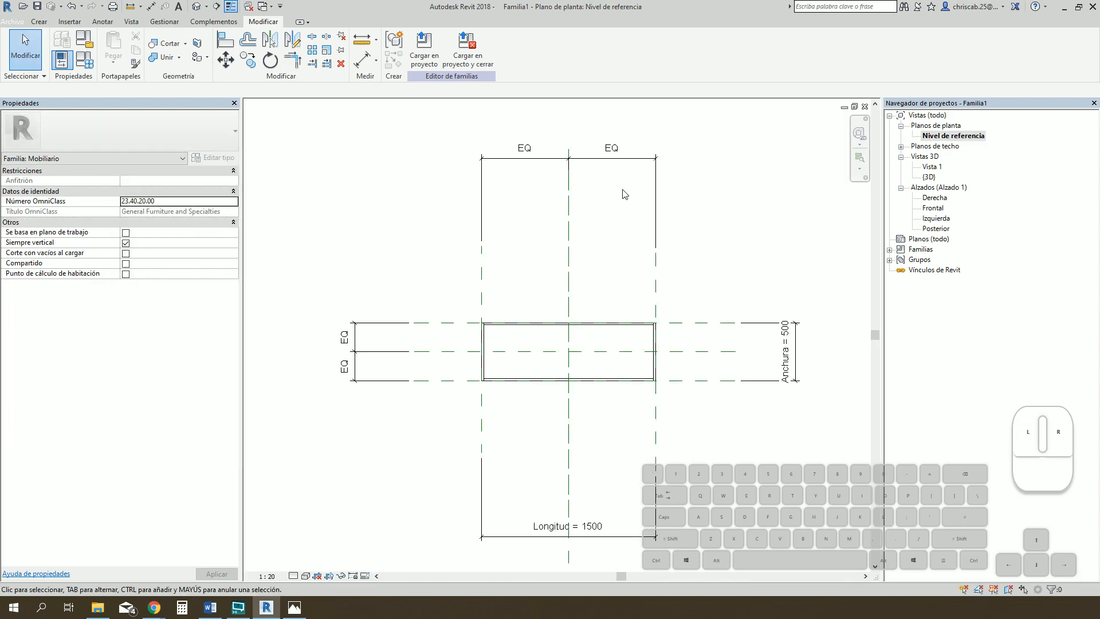
pyautogui.scroll(-1, 545, 324)
pyautogui.scroll(3, 545, 324)
pyautogui.scroll(2, 546, 324)
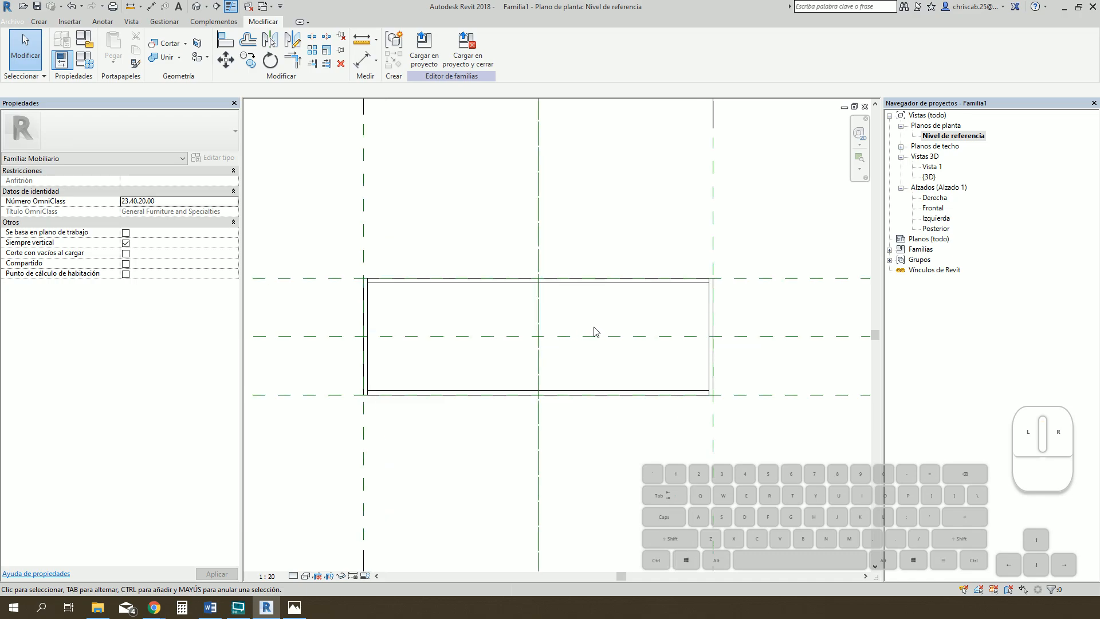
pyautogui.press('r')
pyautogui.press('p')
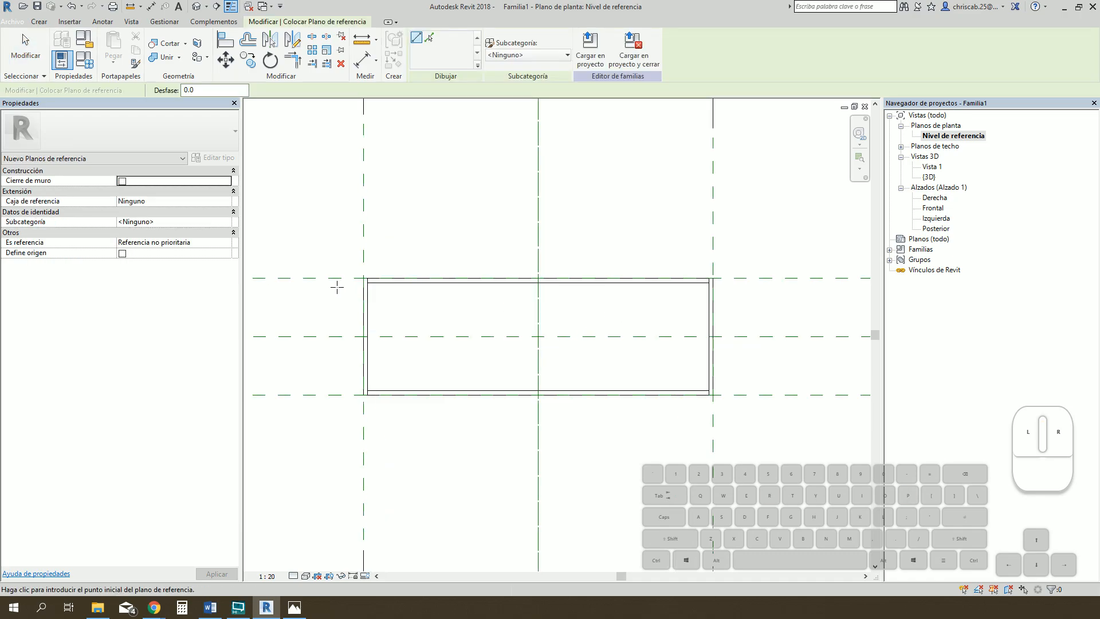
pyautogui.click(337, 284)
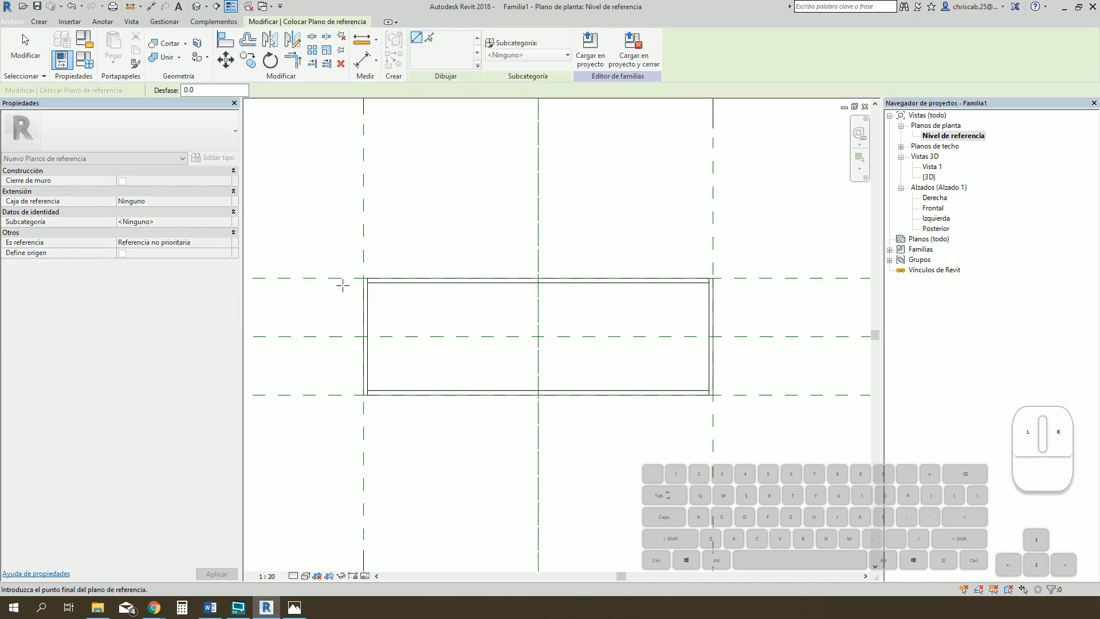
pyautogui.click(759, 285)
pyautogui.press('Escape')
pyautogui.press('Escape')
pyautogui.scroll(-2, 743, 230)
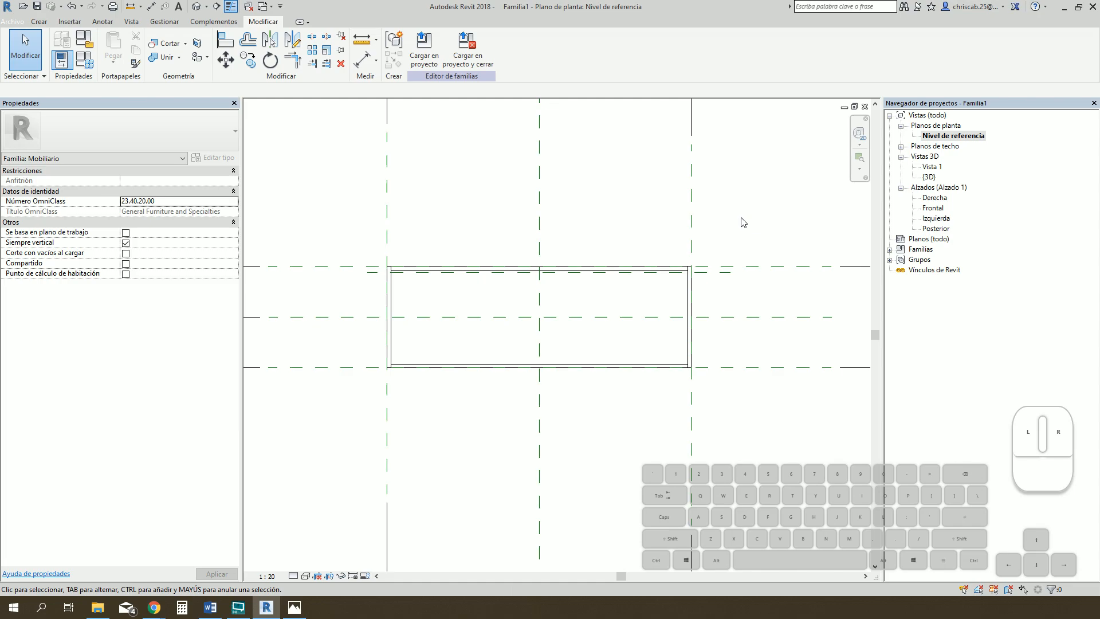
# - Align the new horizontal reference plane with the inner face of the back kickboard
pyautogui.press('a')
pyautogui.press('l')
pyautogui.scroll(3, 712, 285)
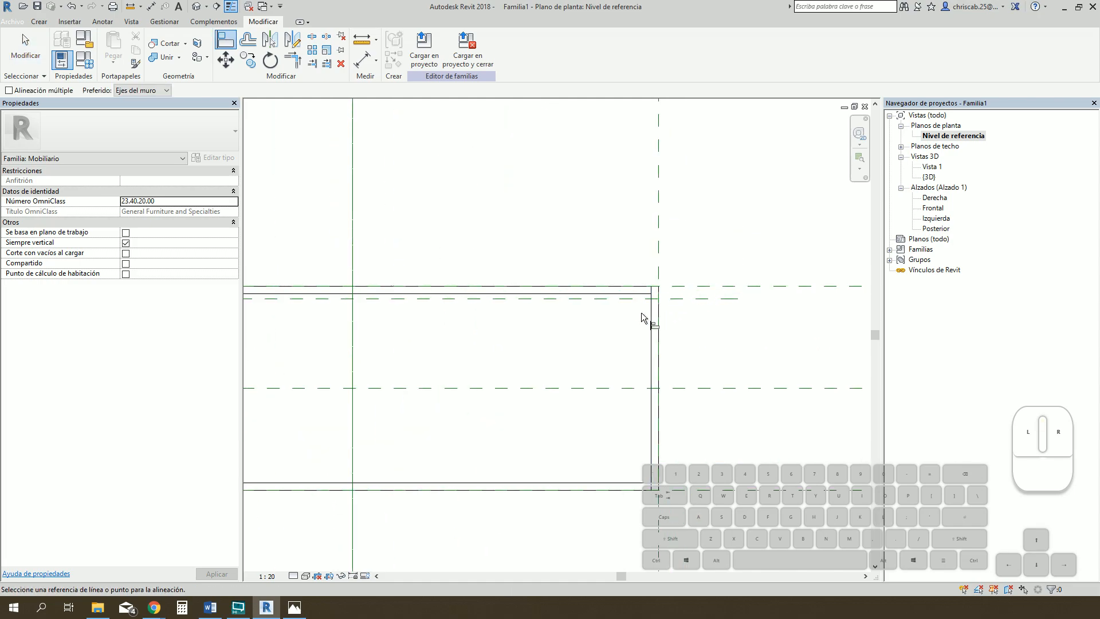
pyautogui.click(635, 298)
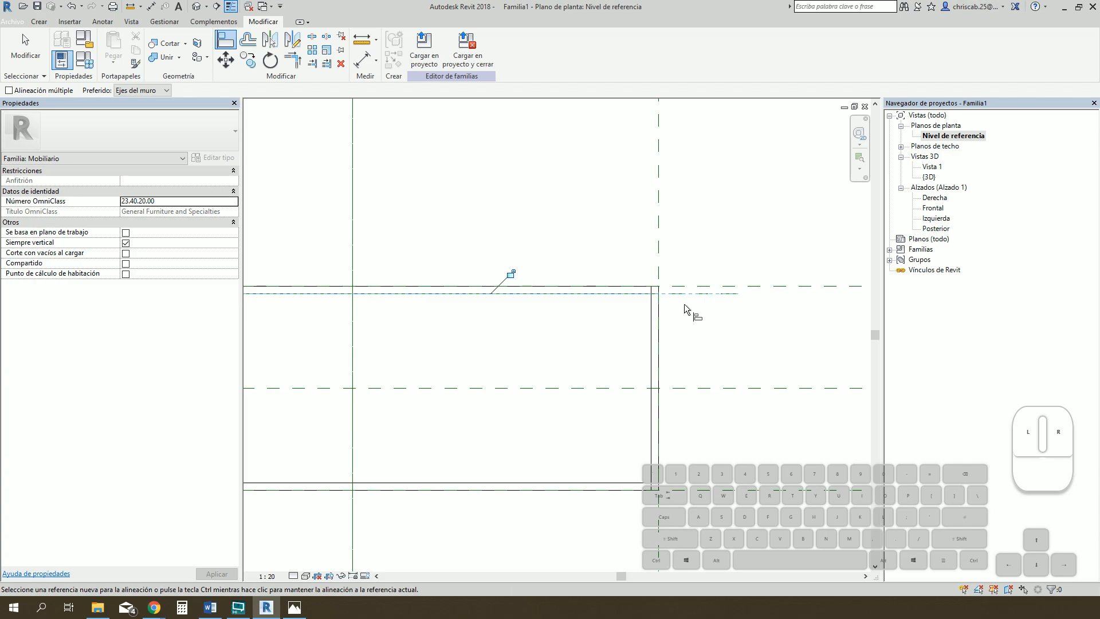
pyautogui.scroll(-1, 714, 314)
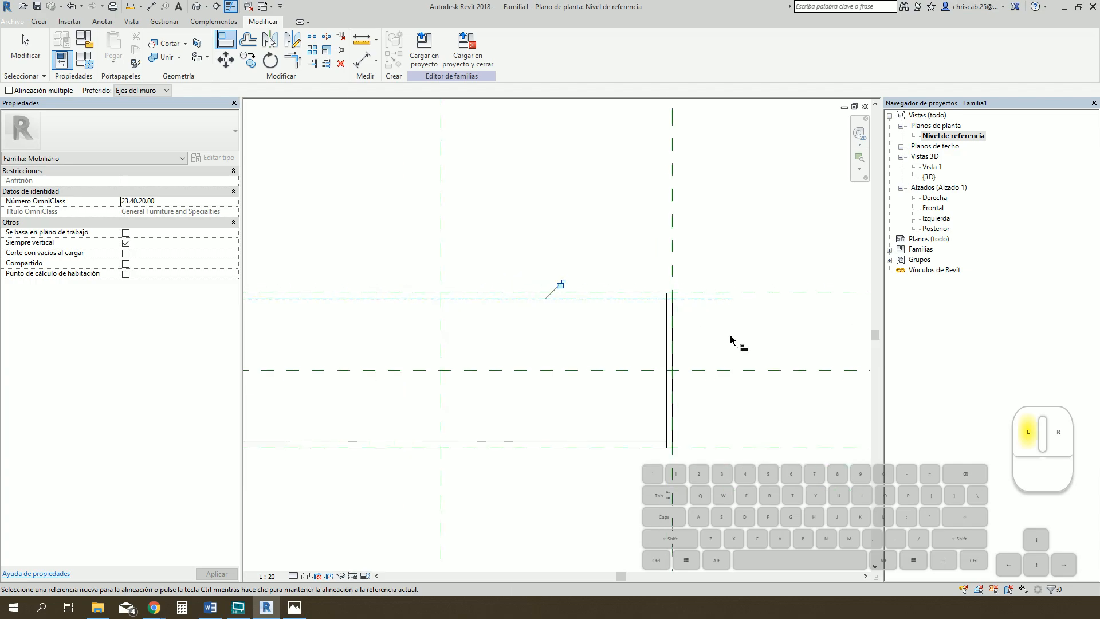
pyautogui.press('Escape')
pyautogui.press('Escape')
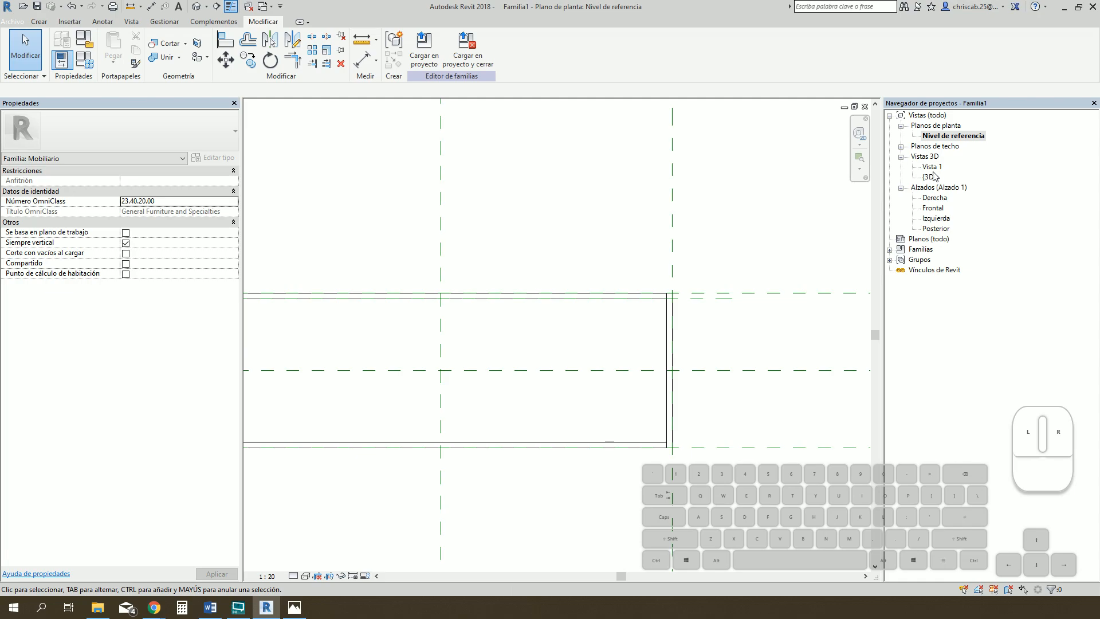
pyautogui.scroll(-3, 710, 299)
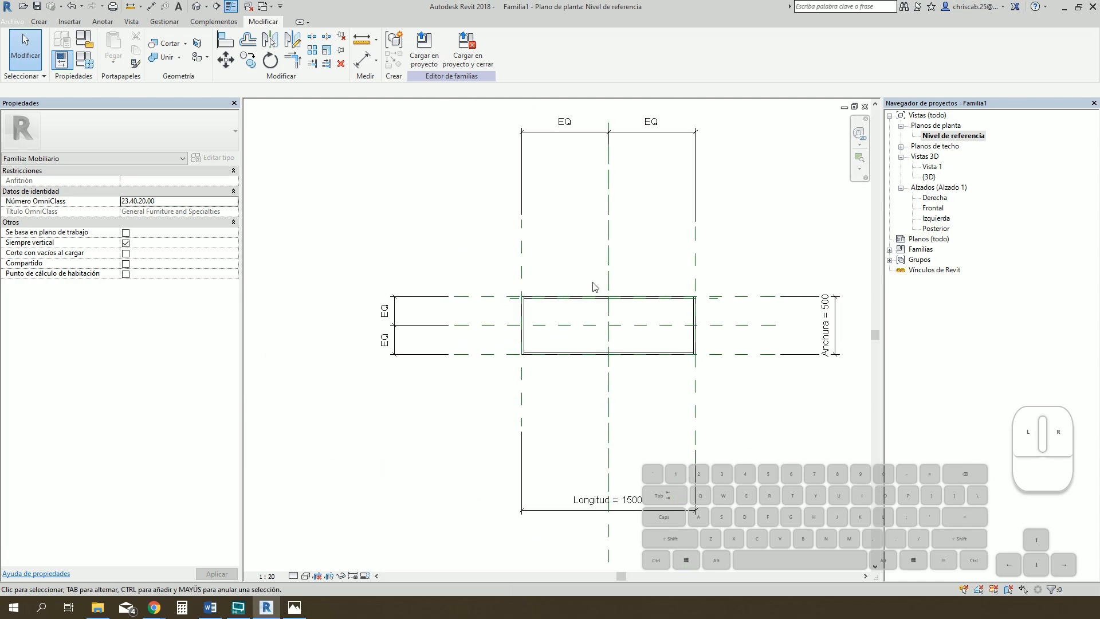
pyautogui.scroll(2, 655, 276)
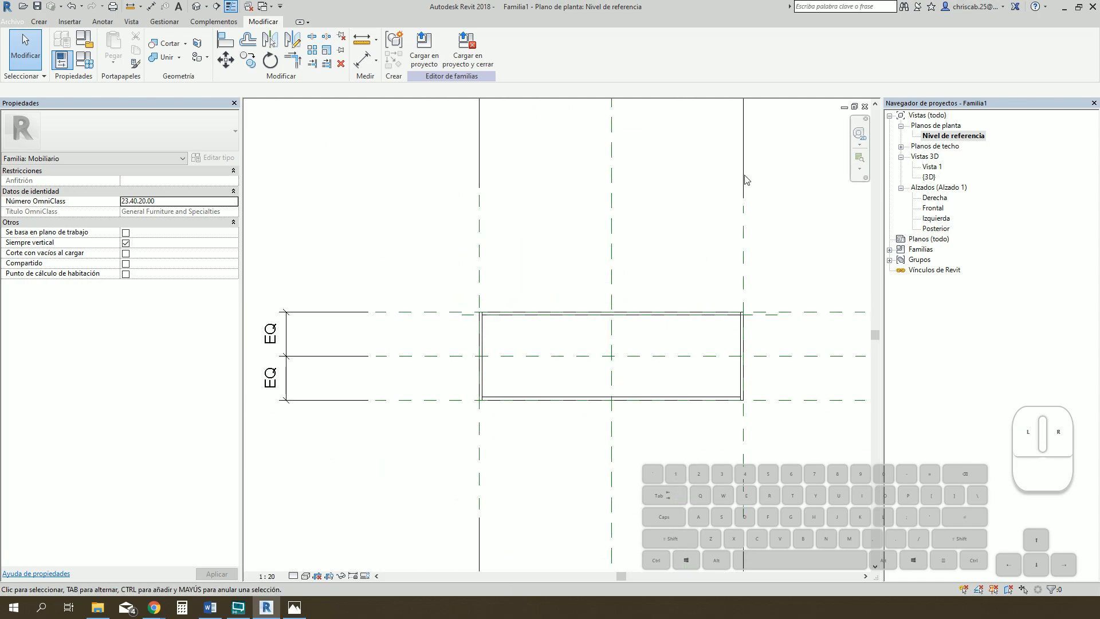
# - Edit the uppermost shelf's extrusion sketch on RP3 in the Nivel de referencia plan, aligning its back line with the inner back reference plane
pyautogui.doubleClick(927, 177)
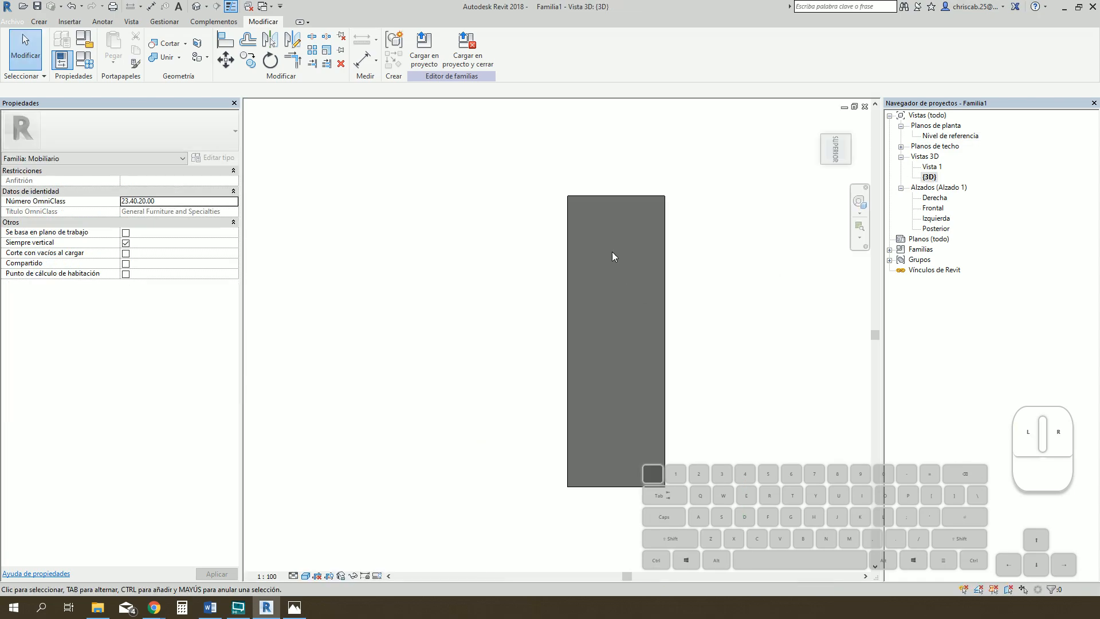
pyautogui.keyDown('shift'); pyautogui.moveTo(750, 250); pyautogui.dragTo(668, 239, button='middle'); pyautogui.keyUp('shift')
pyautogui.click(668, 239)
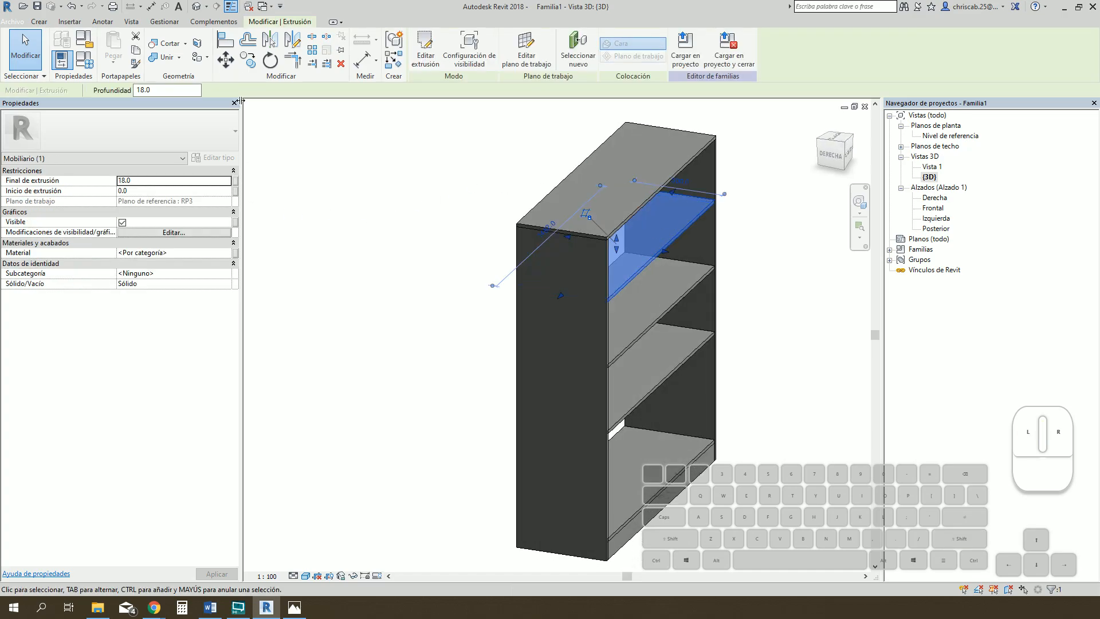
pyautogui.click(941, 141)
pyautogui.doubleClick(940, 136)
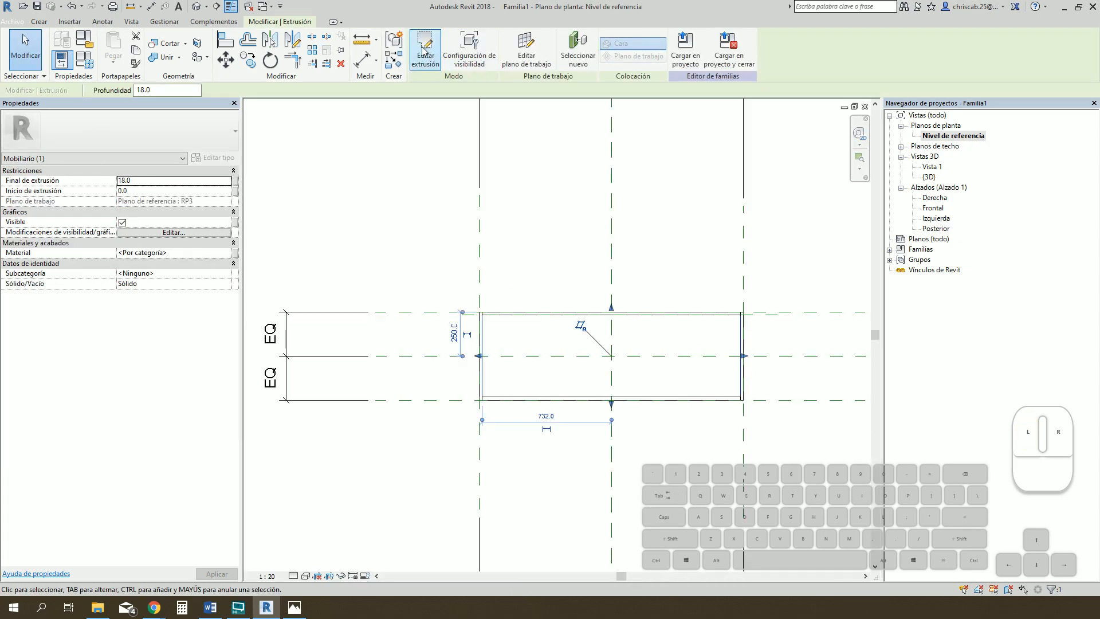
pyautogui.scroll(2, 626, 336)
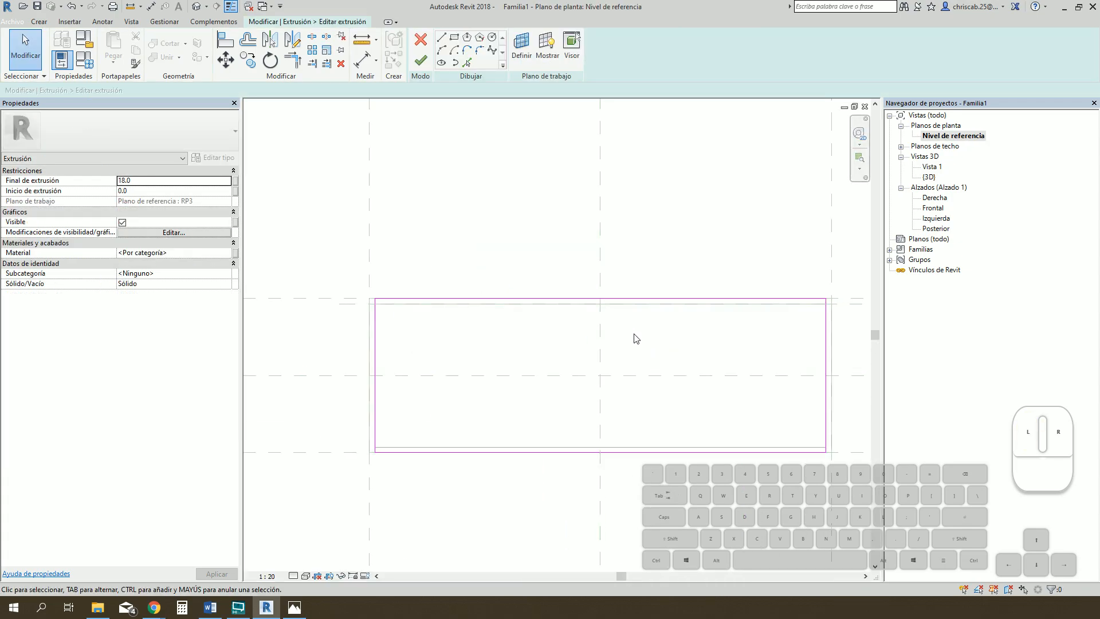
pyautogui.press('a')
pyautogui.press('l')
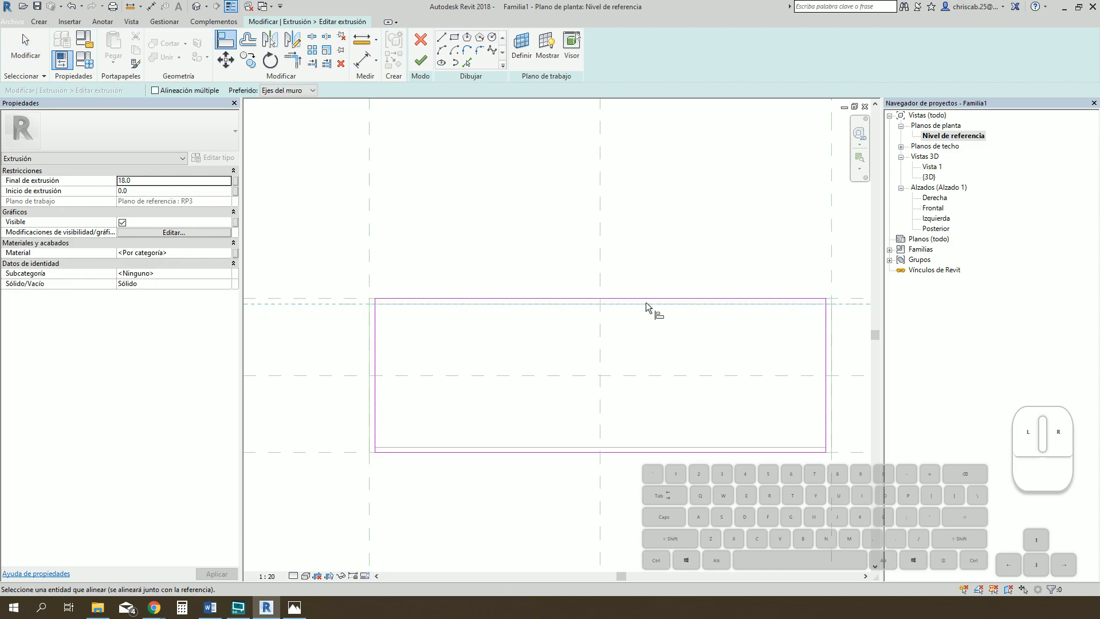
pyautogui.click(649, 300)
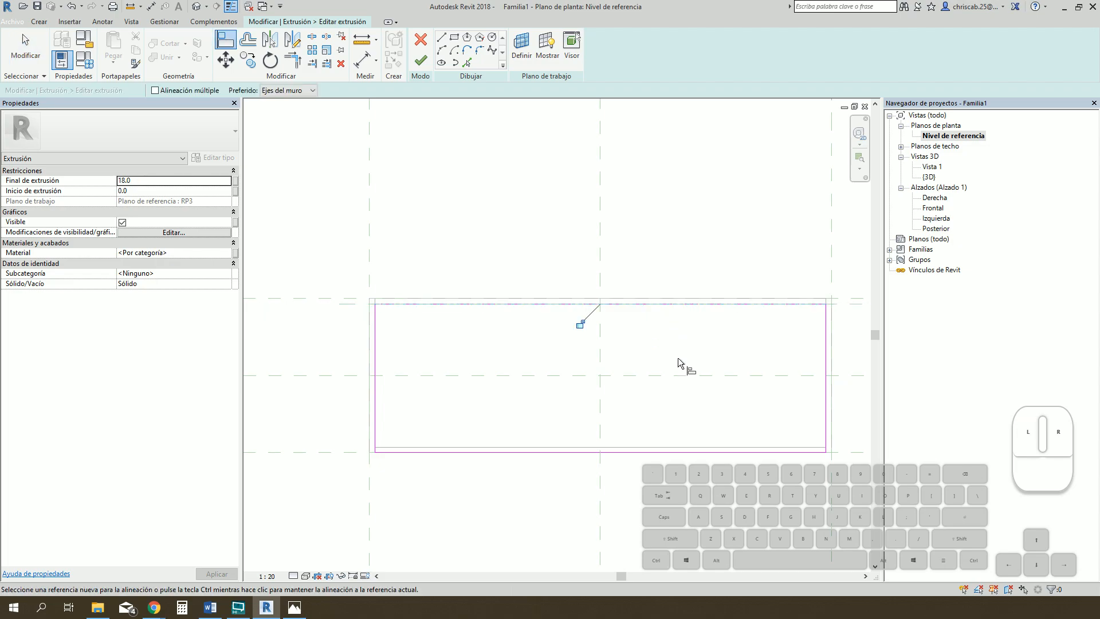
pyautogui.click(425, 60)
pyautogui.click(695, 239)
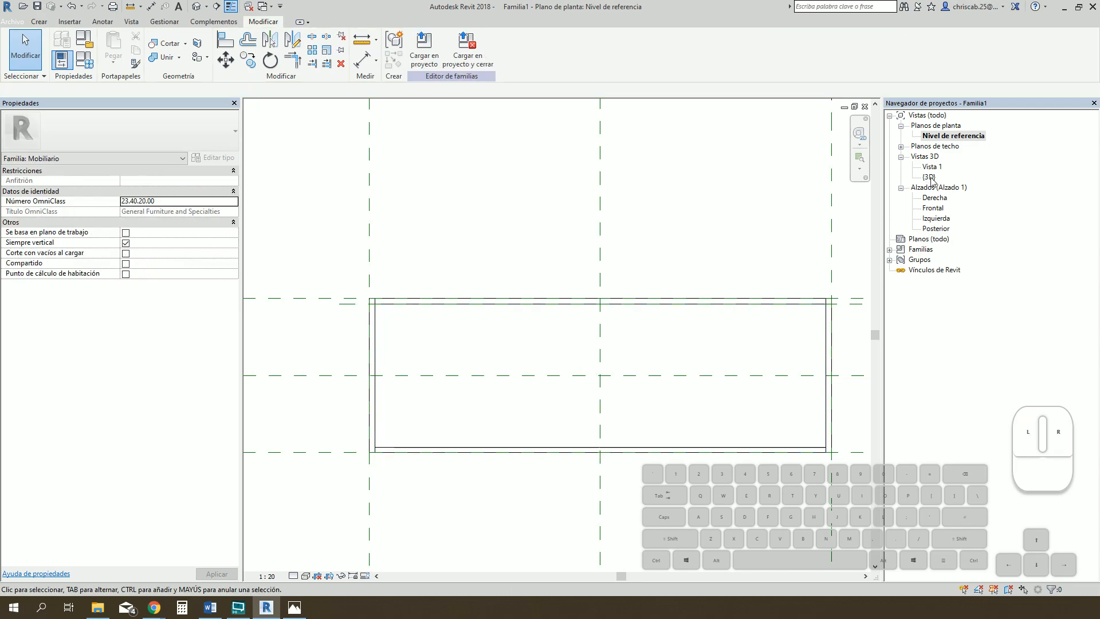
# - Align the back line of the middle shelf's extrusion sketch on RP2 with the inner back reference plane and finish the sketch
pyautogui.doubleClick(929, 177)
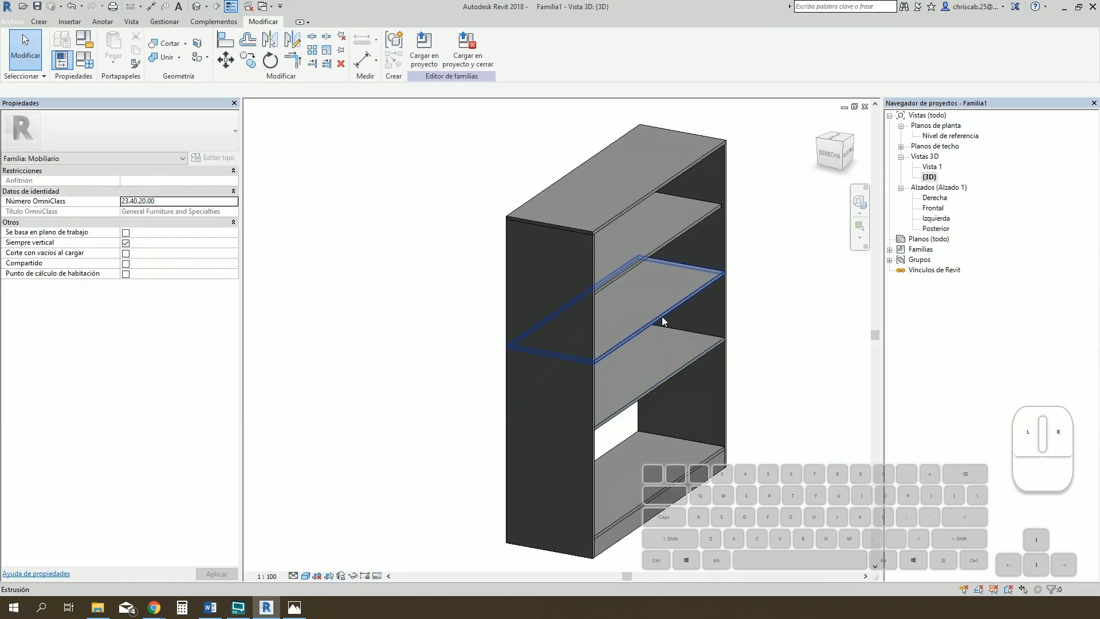
pyautogui.click(662, 317)
pyautogui.doubleClick(951, 135)
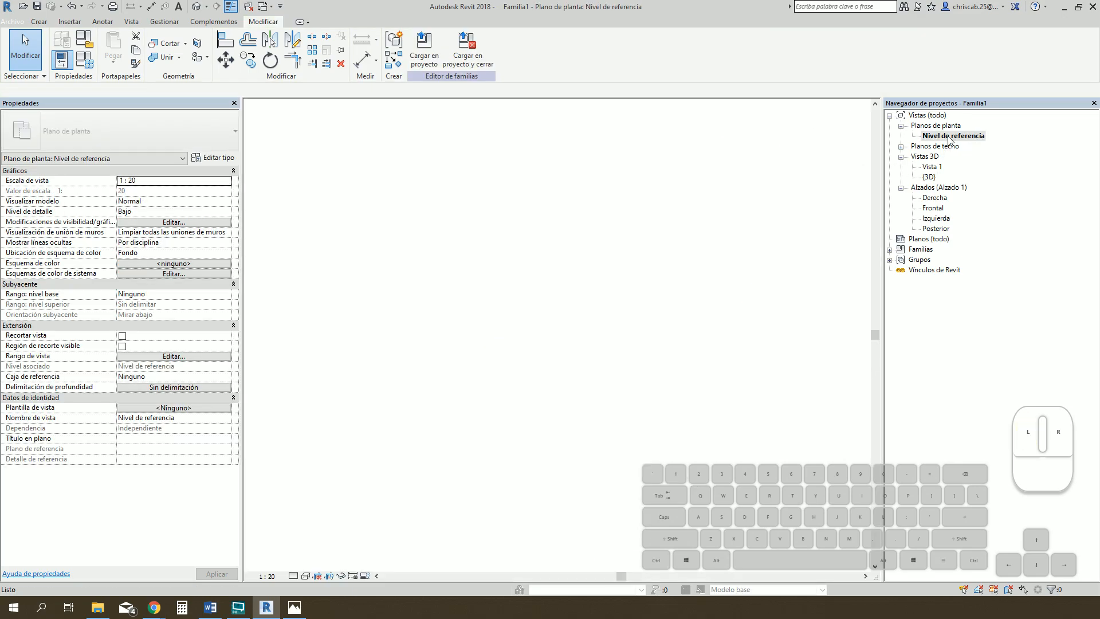
pyautogui.click(427, 51)
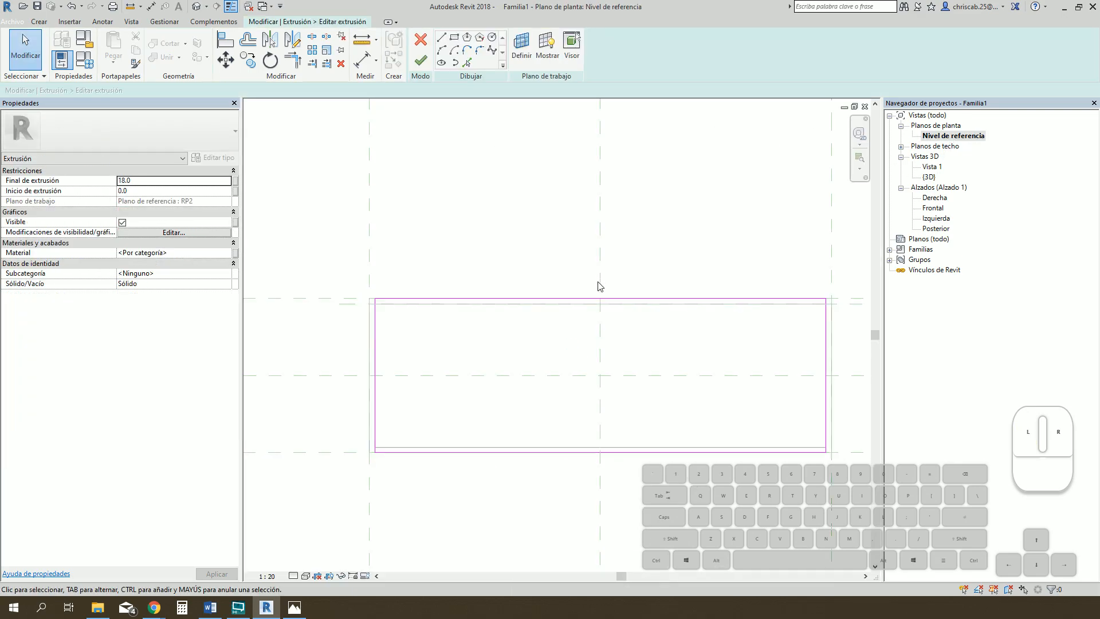
pyautogui.press('a')
pyautogui.press('l')
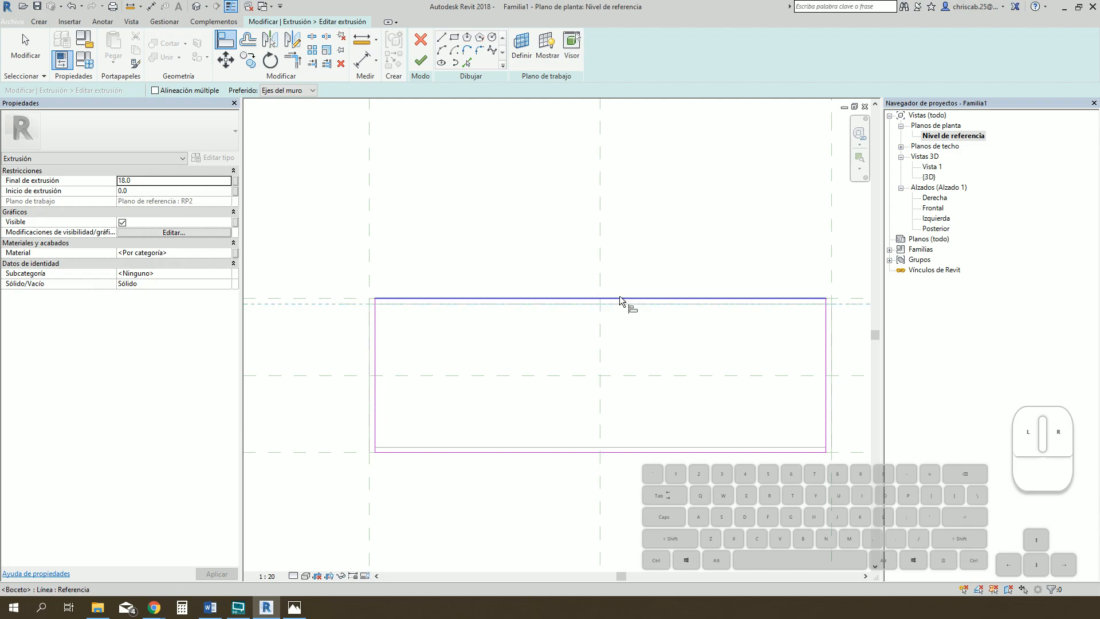
pyautogui.click(620, 297)
pyautogui.press('Escape')
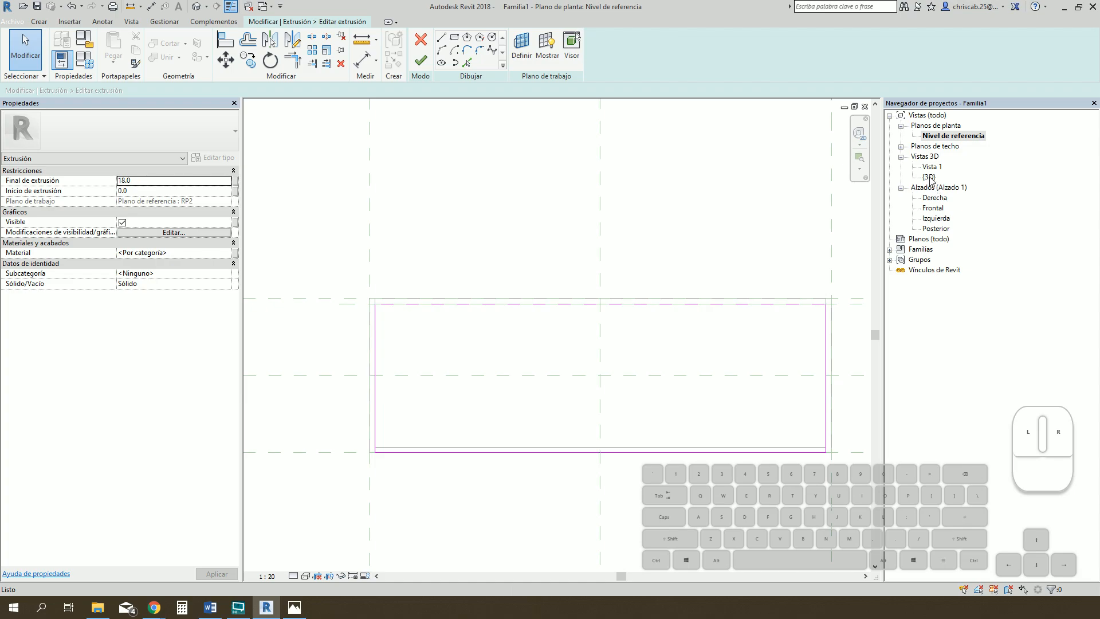
pyautogui.doubleClick(929, 178)
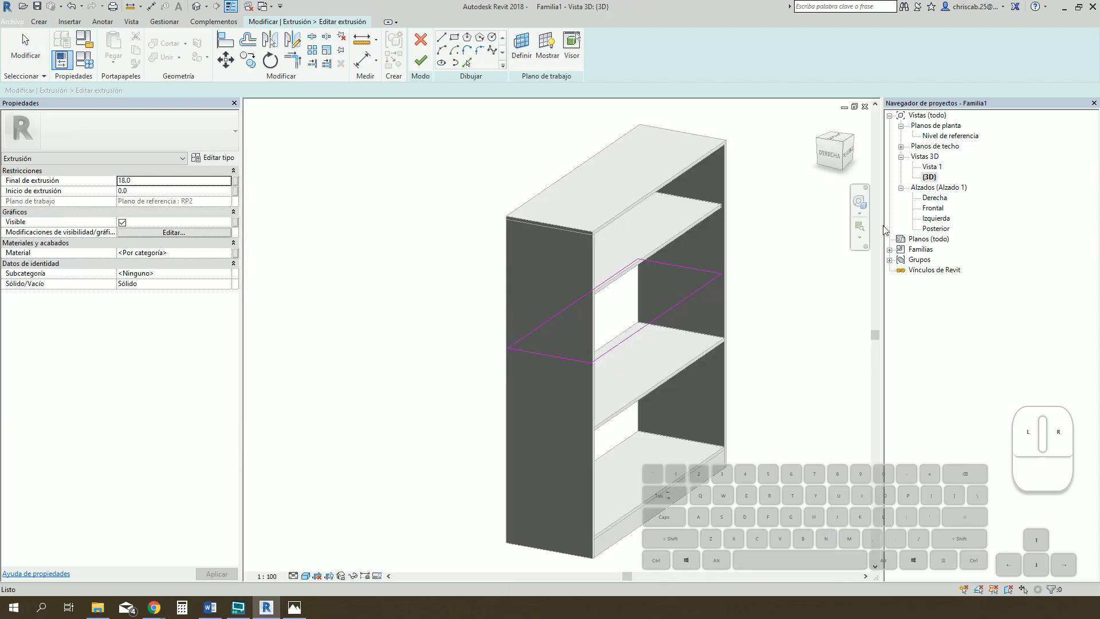
pyautogui.click(421, 60)
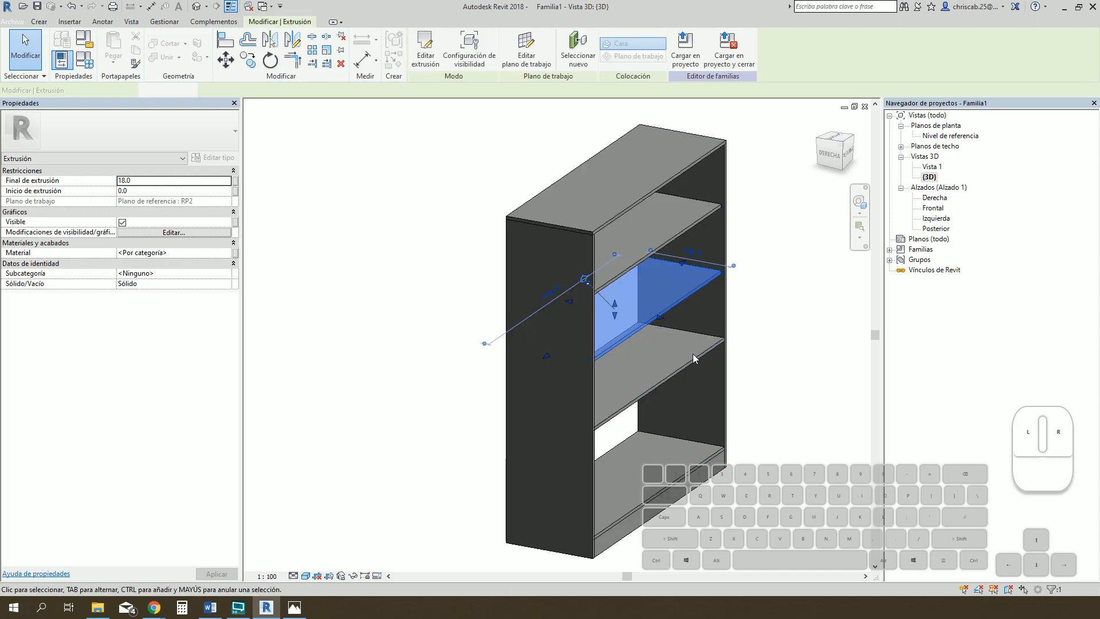
# - Shorten the shelf on RP1 by aligning its sketch's back line with the inner back reference plane, and finish the edit
pyautogui.click(693, 354)
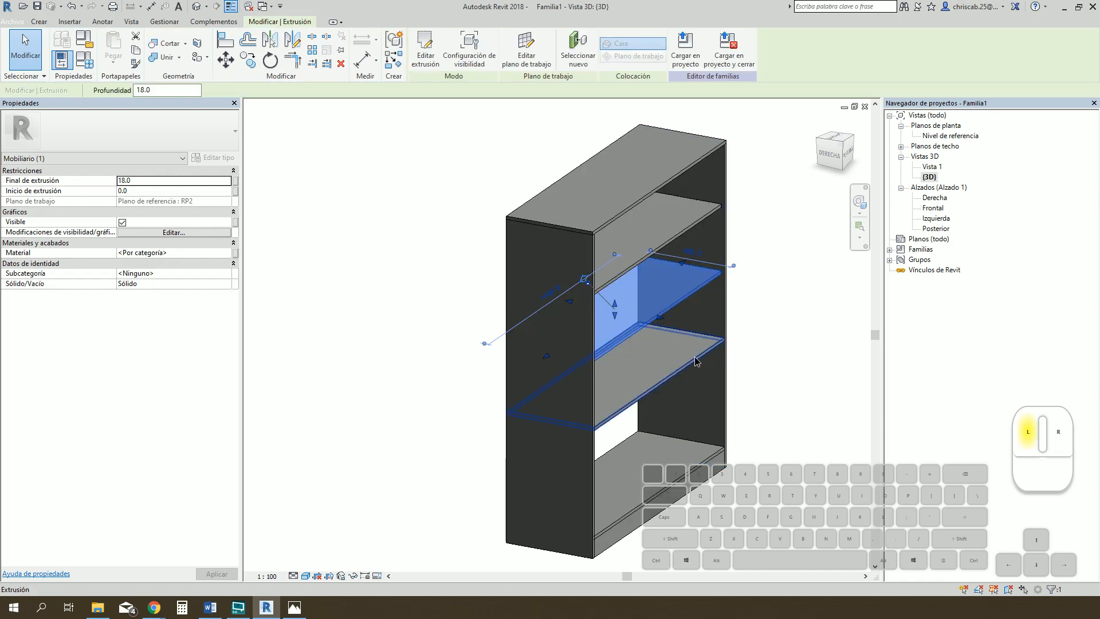
pyautogui.doubleClick(940, 138)
pyautogui.doubleClick(570, 344)
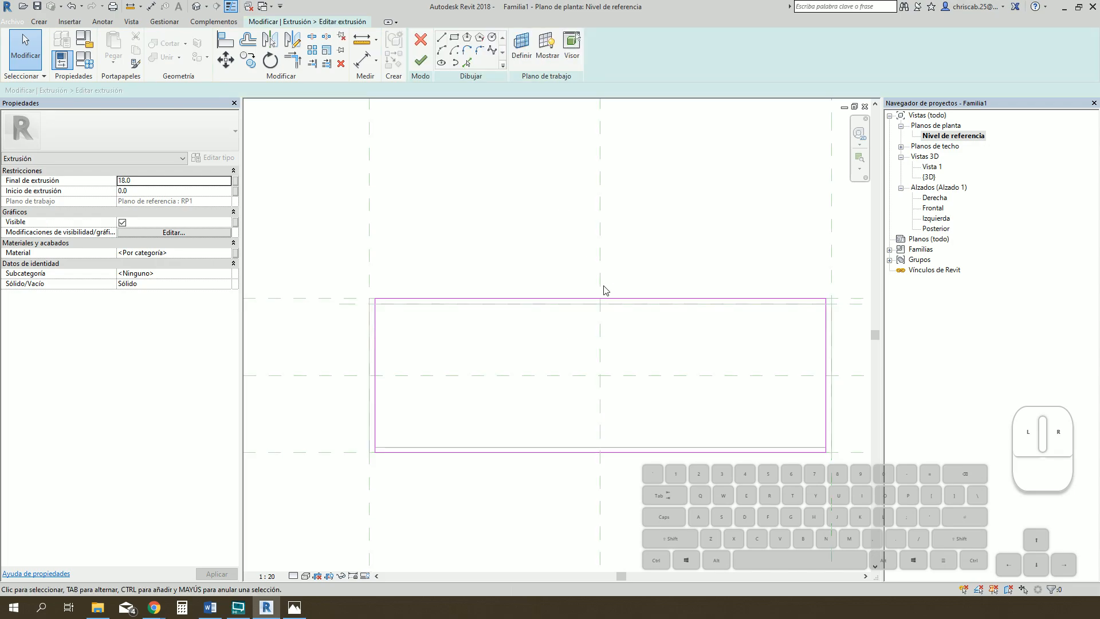
pyautogui.press('a')
pyautogui.press('l')
pyautogui.click(656, 304)
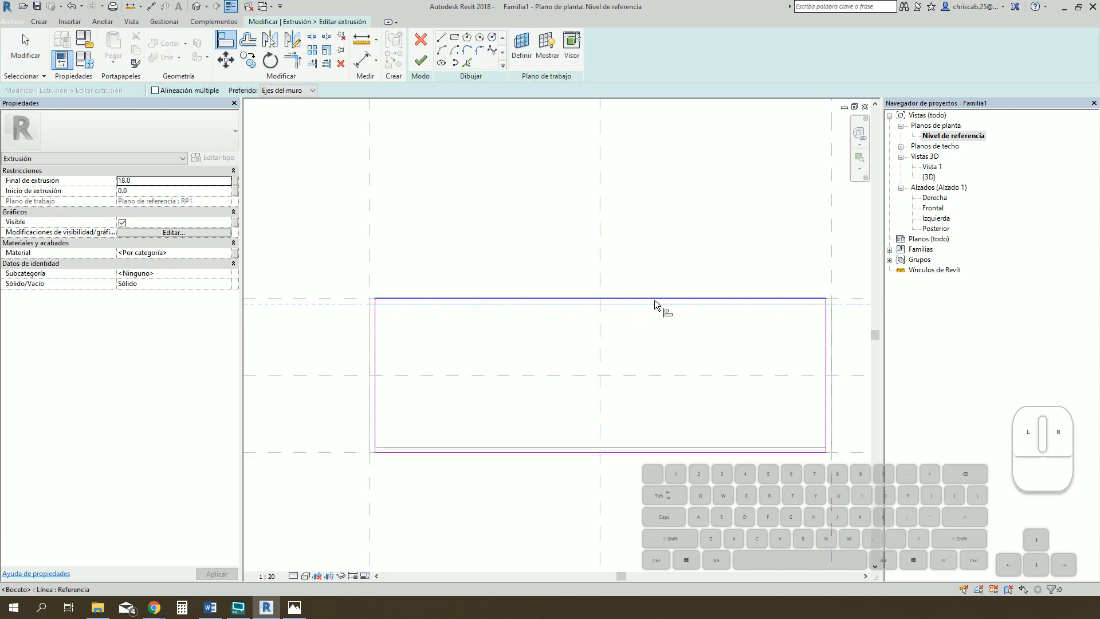
pyautogui.click(655, 299)
pyautogui.doubleClick(928, 177)
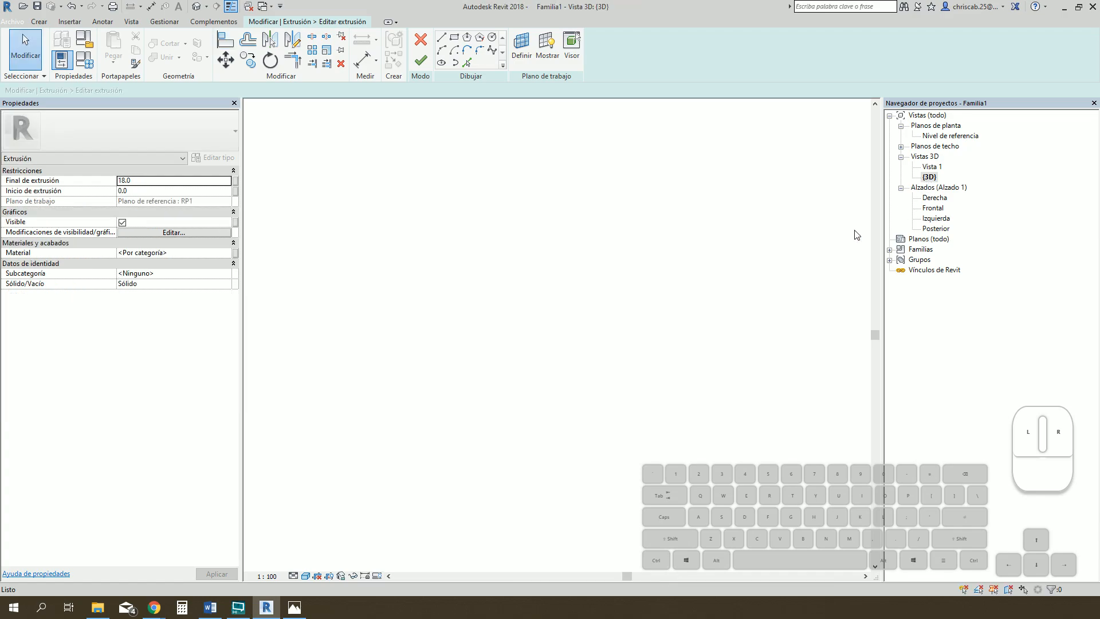
pyautogui.click(421, 60)
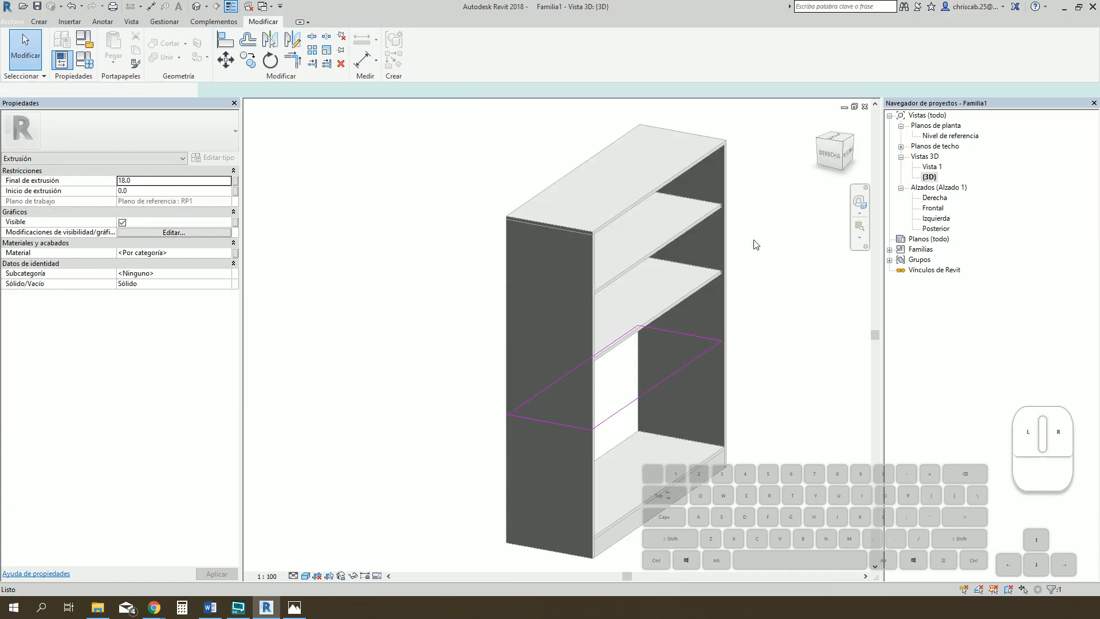
# - Start an extrusion for the back panel in the Frontal elevation, with reference plane Atras as its work plane
pyautogui.keyDown('shift'); pyautogui.moveTo(798, 368); pyautogui.dragTo(709, 406, button='middle'); pyautogui.keyUp('shift')
pyautogui.doubleClick(944, 136)
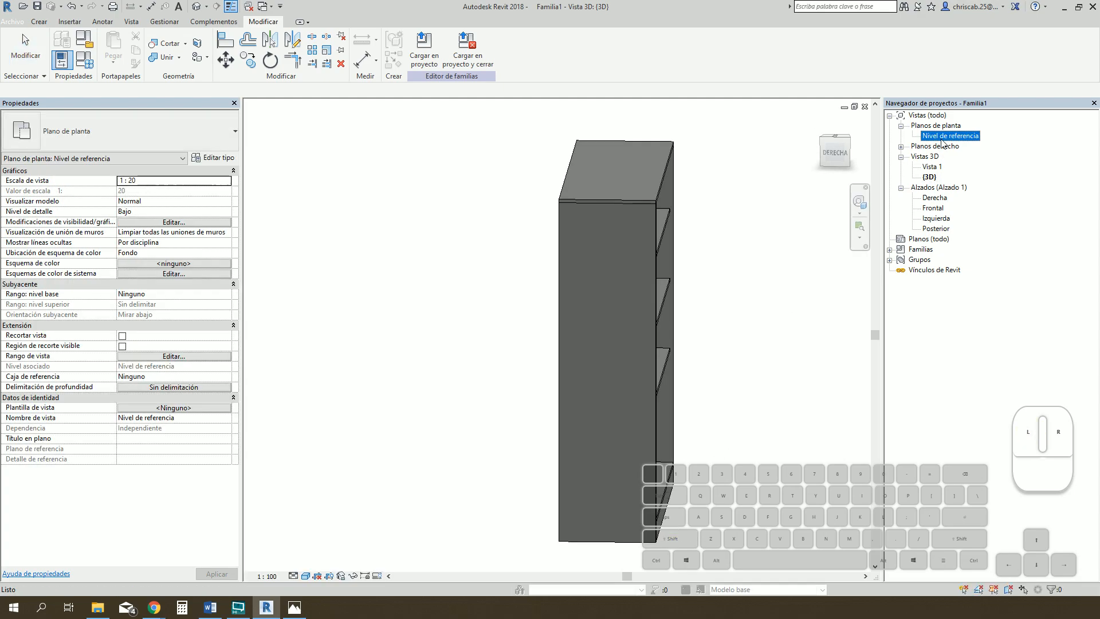
pyautogui.moveTo(672, 371); pyautogui.dragTo(595, 381, button='middle')
pyautogui.scroll(-3, 603, 360)
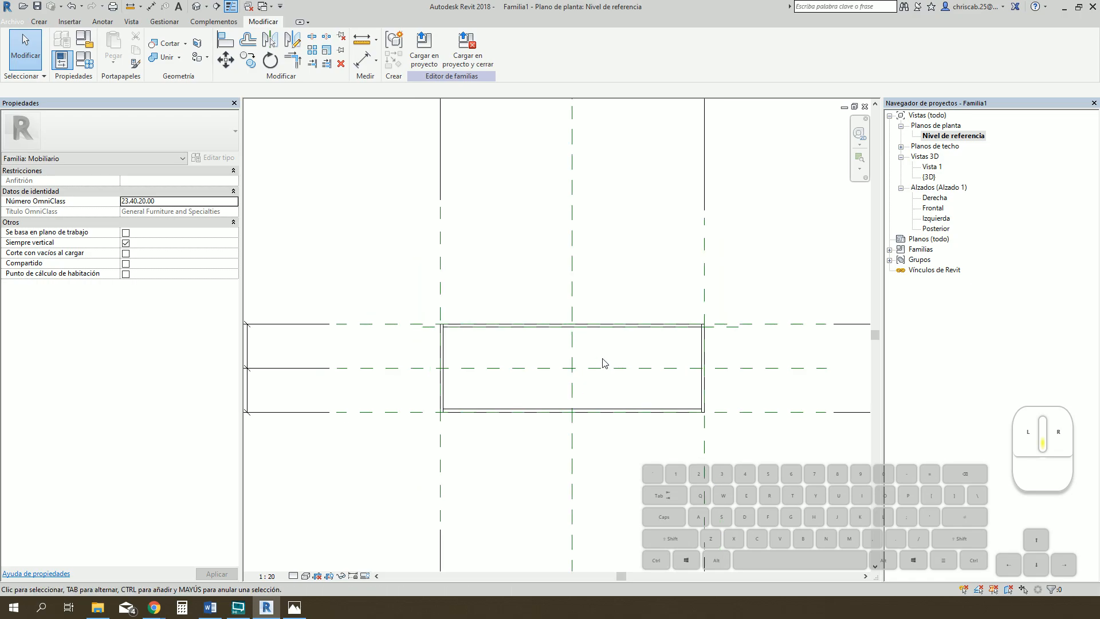
pyautogui.doubleClick(932, 209)
pyautogui.scroll(3, 539, 214)
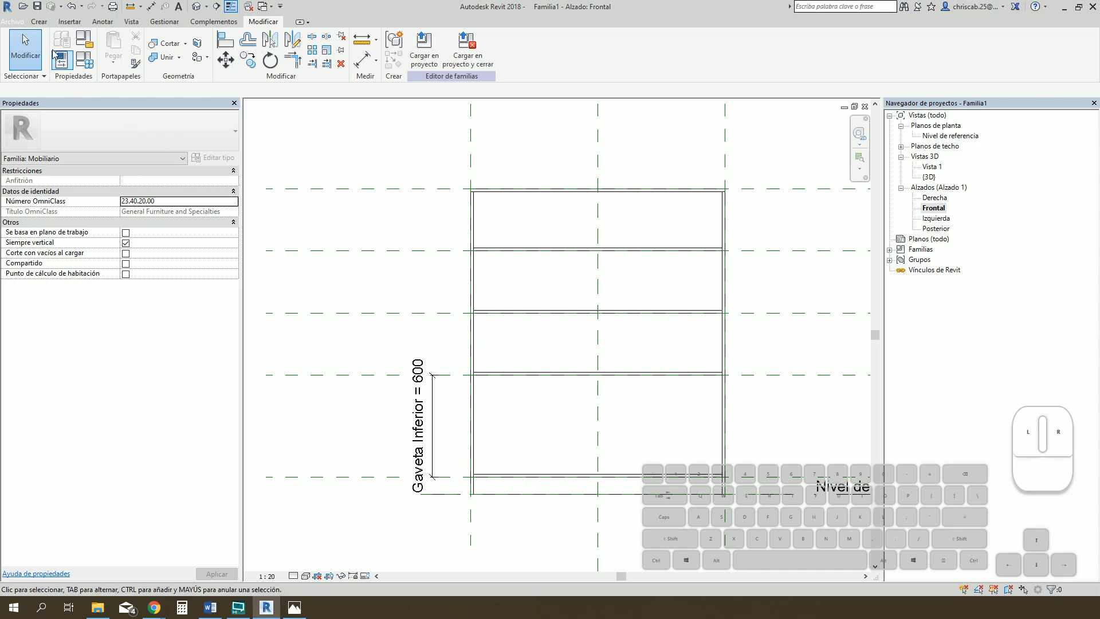
pyautogui.click(41, 24)
pyautogui.click(114, 46)
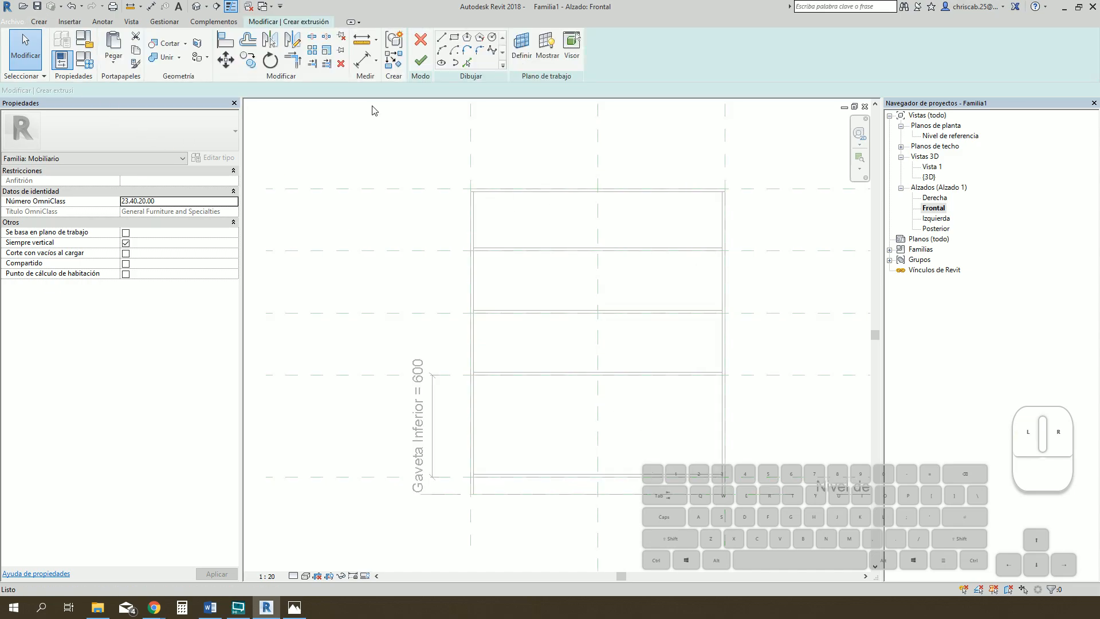
pyautogui.click(455, 38)
pyautogui.click(521, 46)
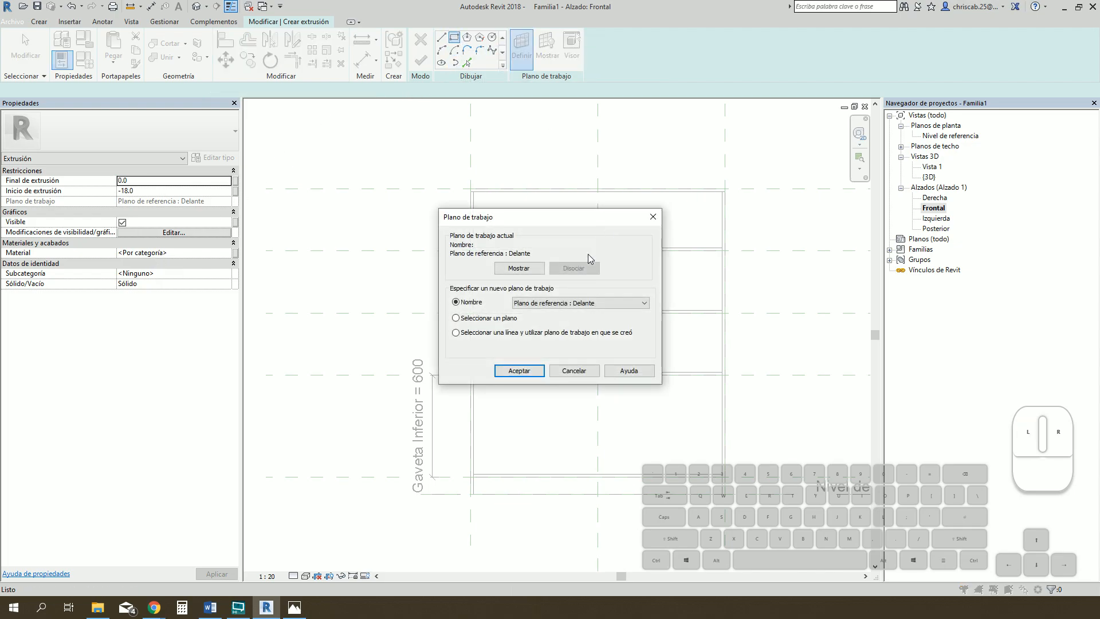
pyautogui.click(561, 301)
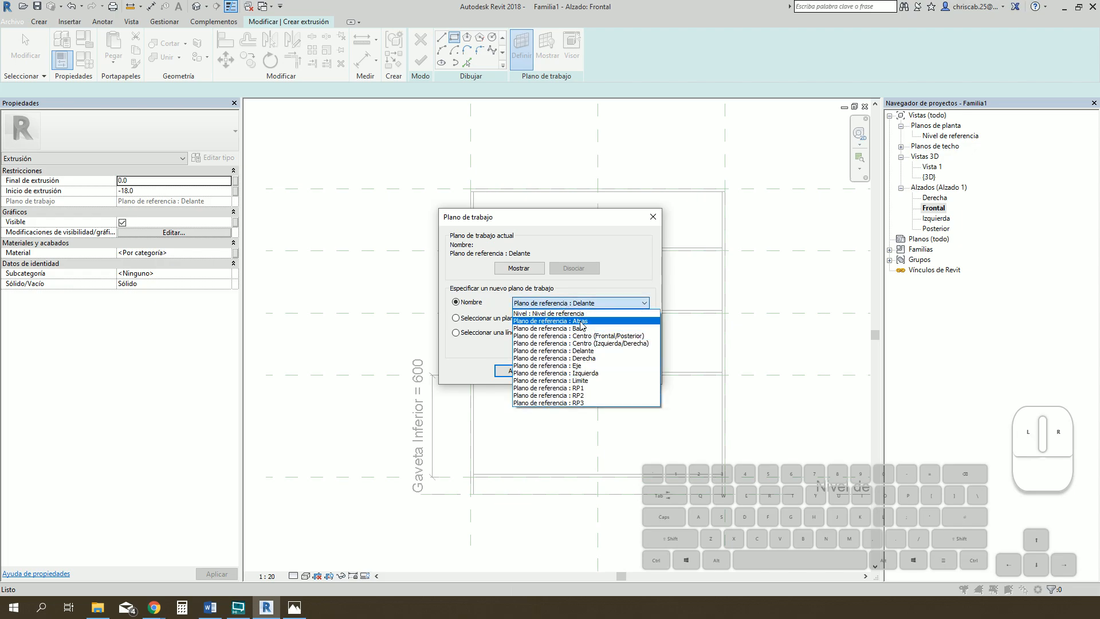
pyautogui.click(579, 324)
pyautogui.click(519, 371)
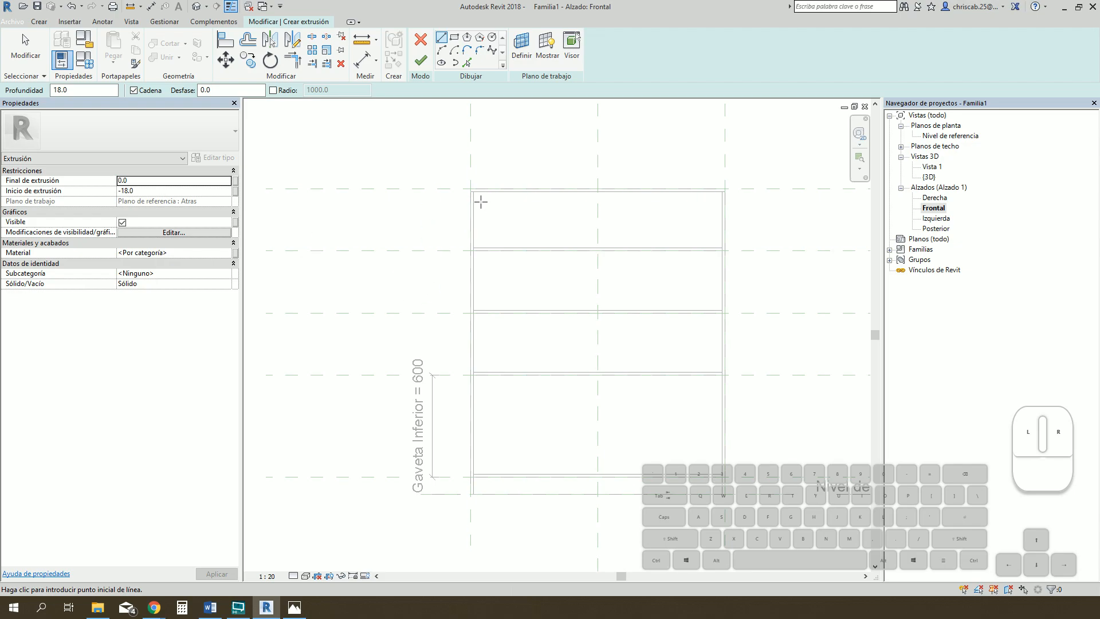
# - Extrude a 1464 by 1664 rectangle between the side panels, from the top panel's underside to the bottom shelf's upper face, with start 0 and end 18
pyautogui.click(147, 181)
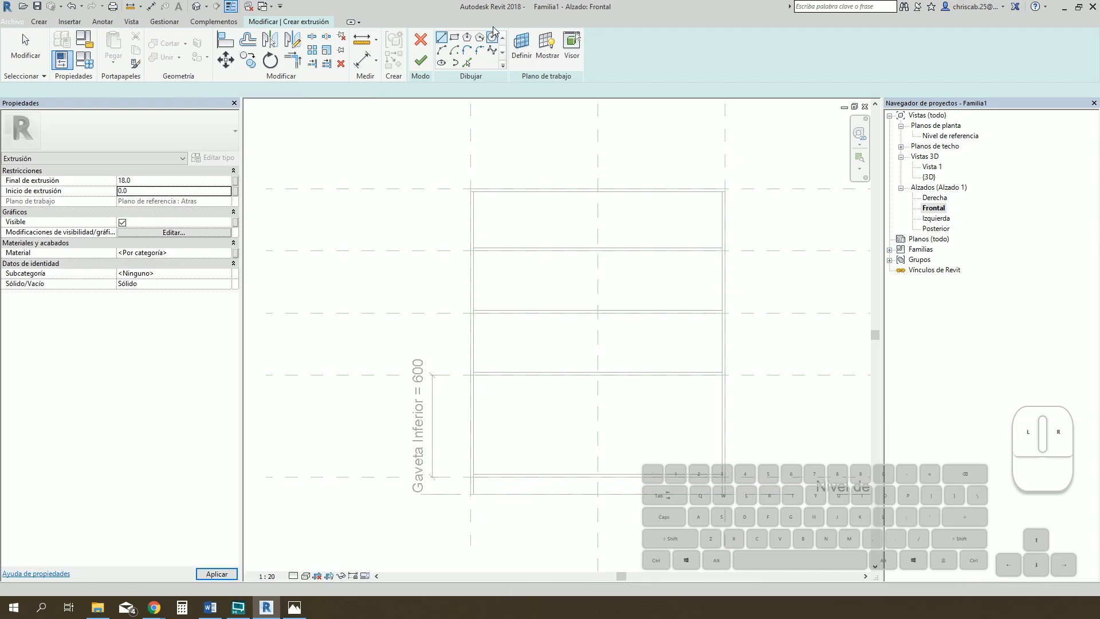
pyautogui.click(454, 37)
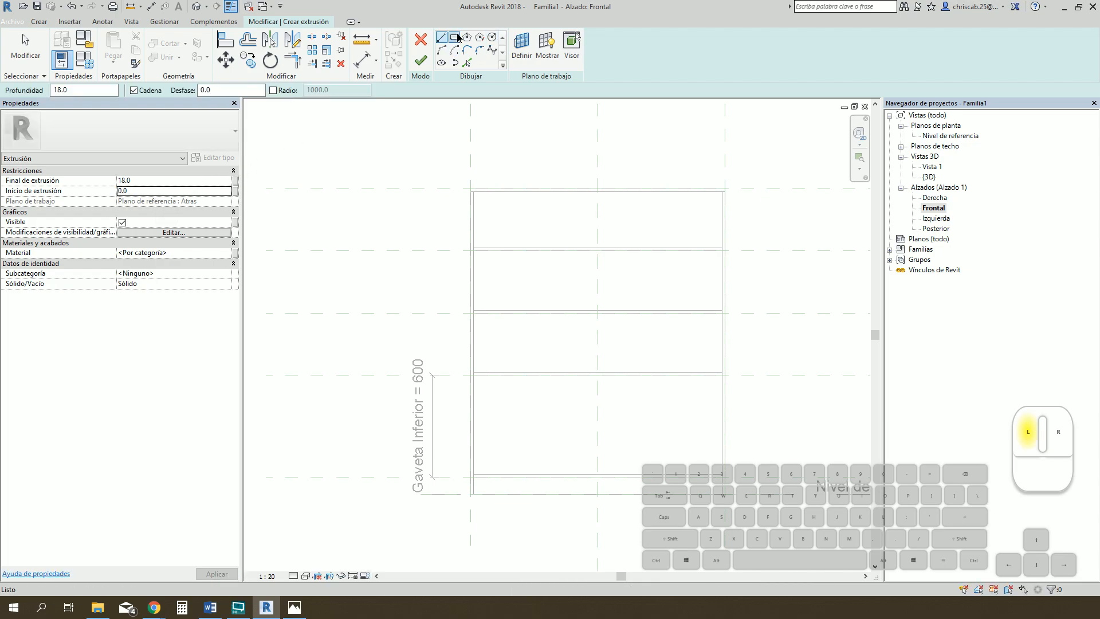
pyautogui.click(475, 191)
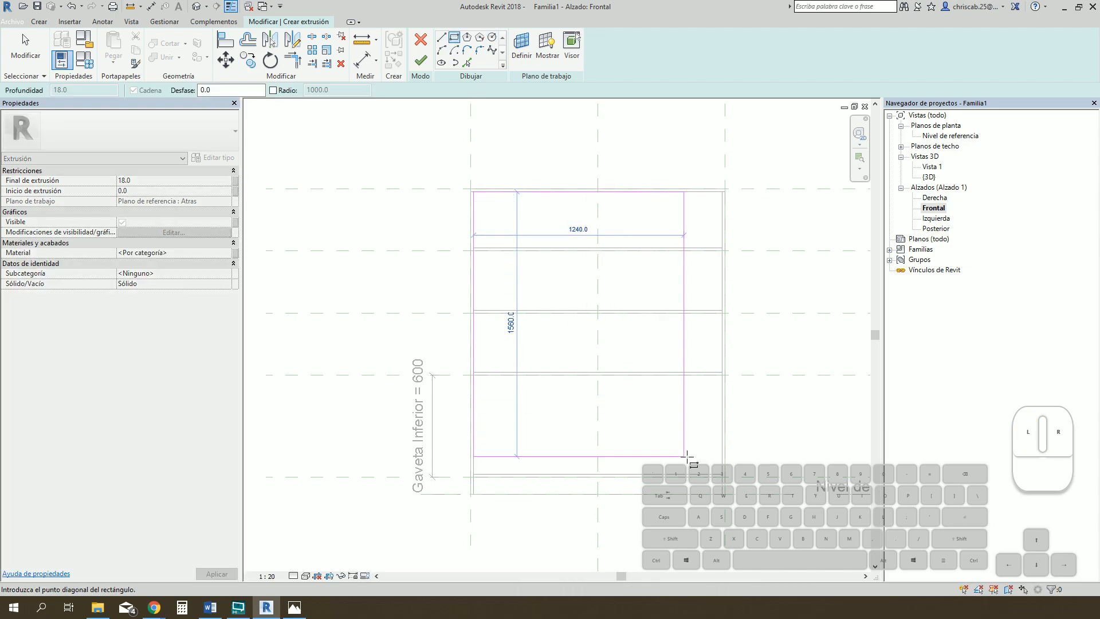
pyautogui.click(722, 474)
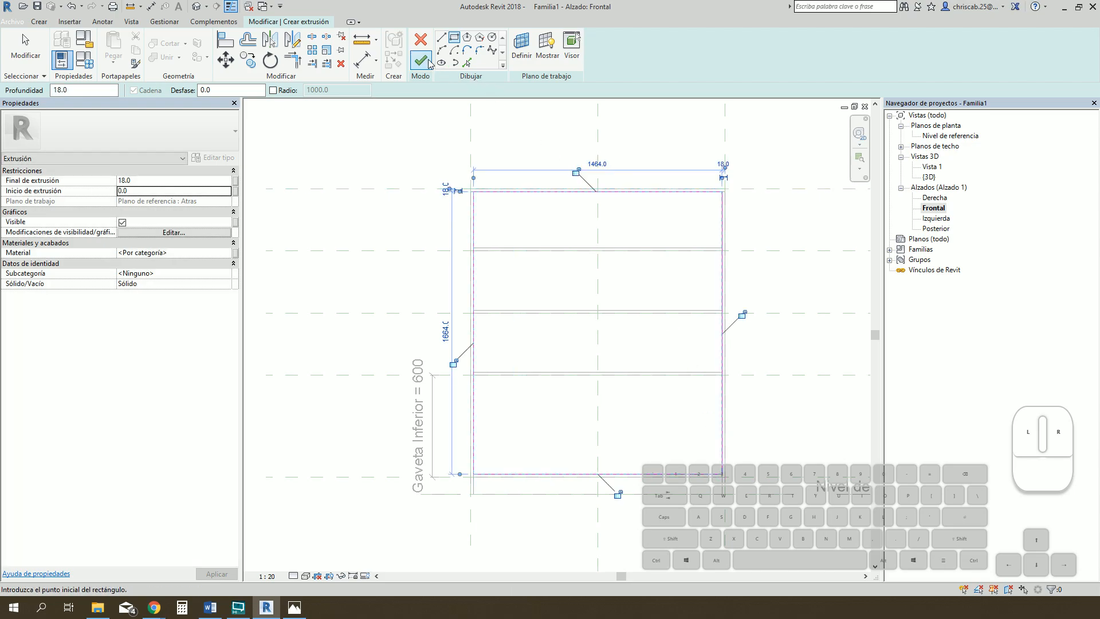
pyautogui.click(420, 60)
pyautogui.click(409, 105)
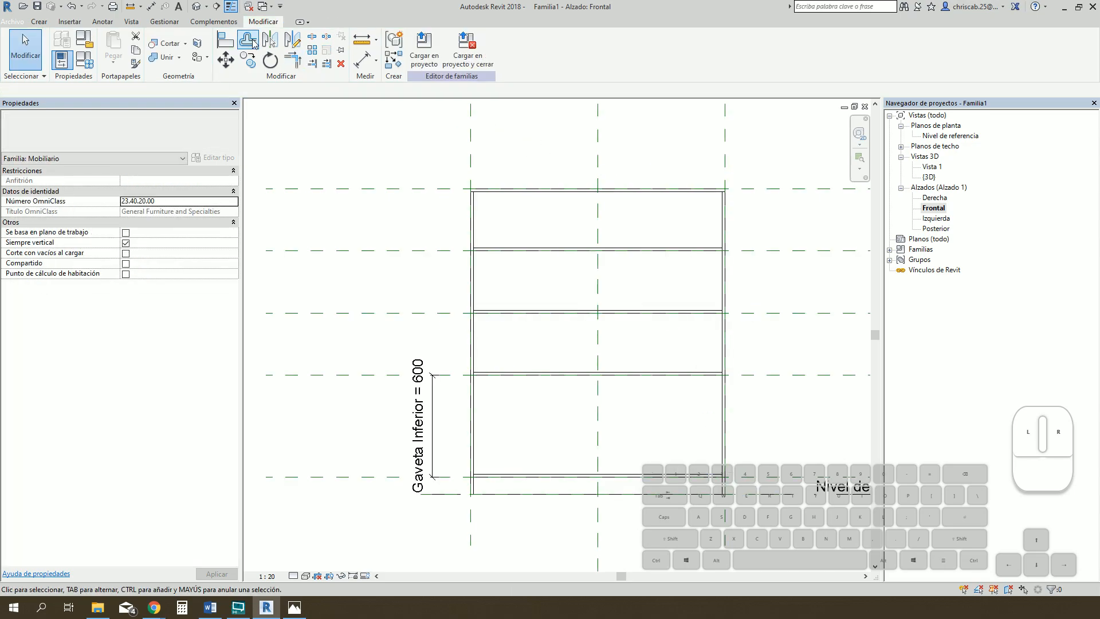
# - Set the back panel's extrusion end to 0 and start to -18, and check the bookcase in the 3D view
pyautogui.click(196, 7)
pyautogui.keyDown('shift'); pyautogui.moveTo(728, 382); pyautogui.dragTo(667, 496, button='middle'); pyautogui.keyUp('shift')
pyautogui.click(669, 497)
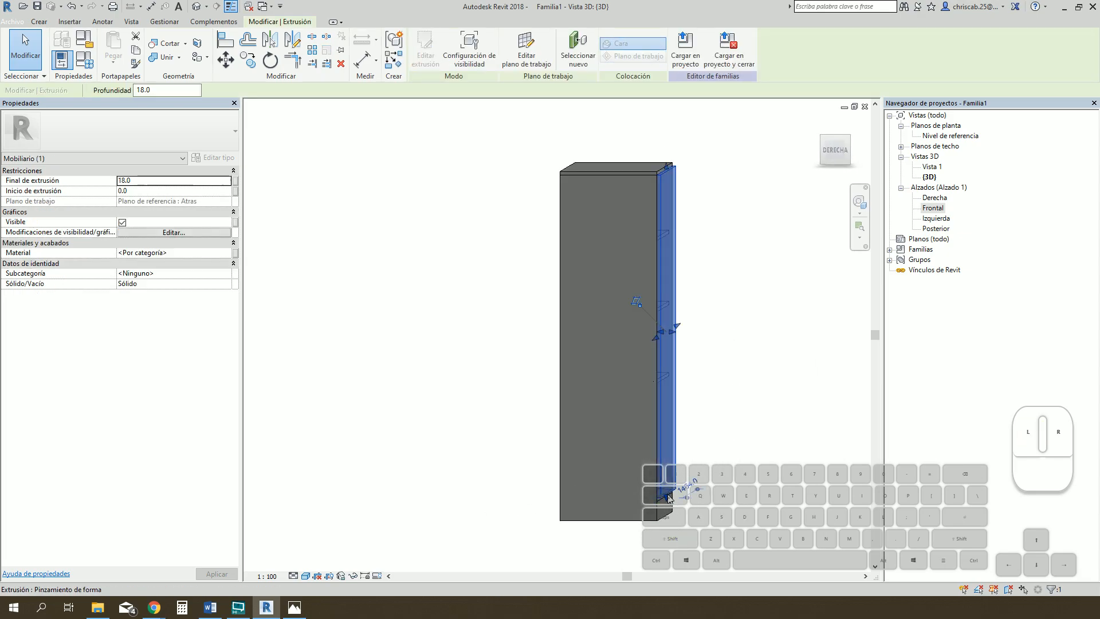
pyautogui.click(152, 181)
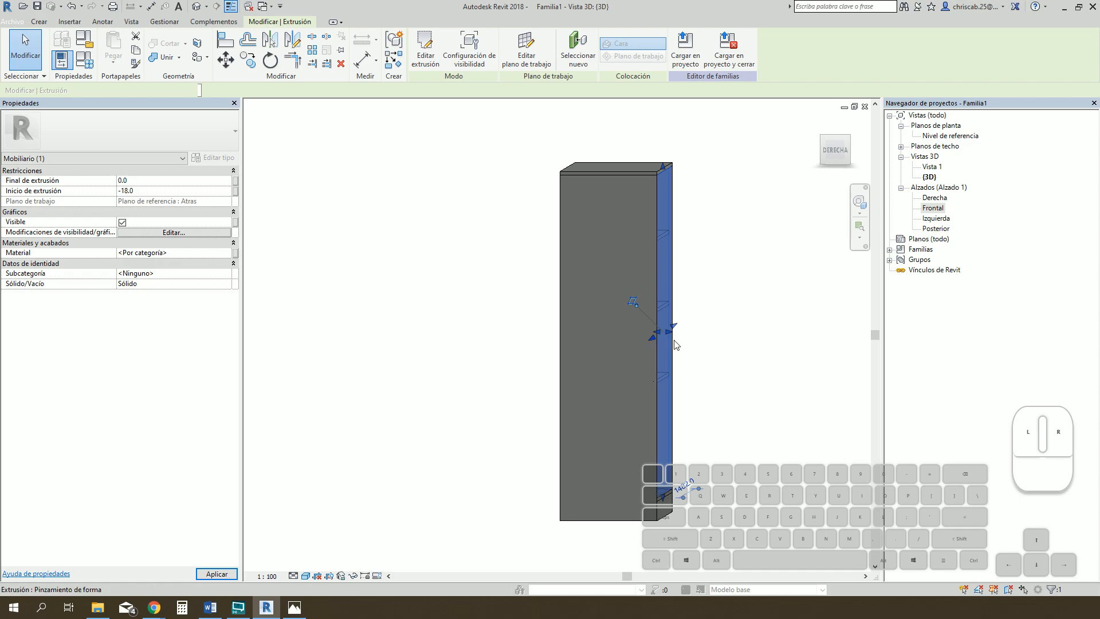
pyautogui.click(715, 332)
pyautogui.keyDown('shift'); pyautogui.moveTo(714, 333); pyautogui.dragTo(726, 429, button='middle'); pyautogui.keyUp('shift')
pyautogui.scroll(2, 691, 547)
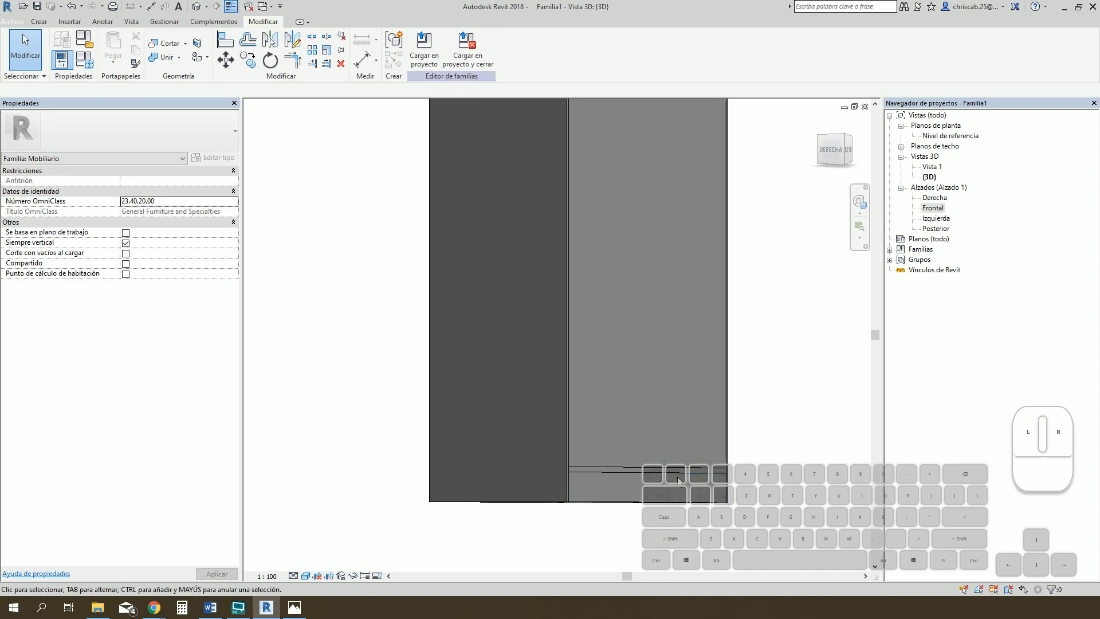
pyautogui.keyDown('shift'); pyautogui.moveTo(586, 475); pyautogui.dragTo(705, 496, button='middle'); pyautogui.keyUp('shift')
pyautogui.scroll(-2, 751, 475)
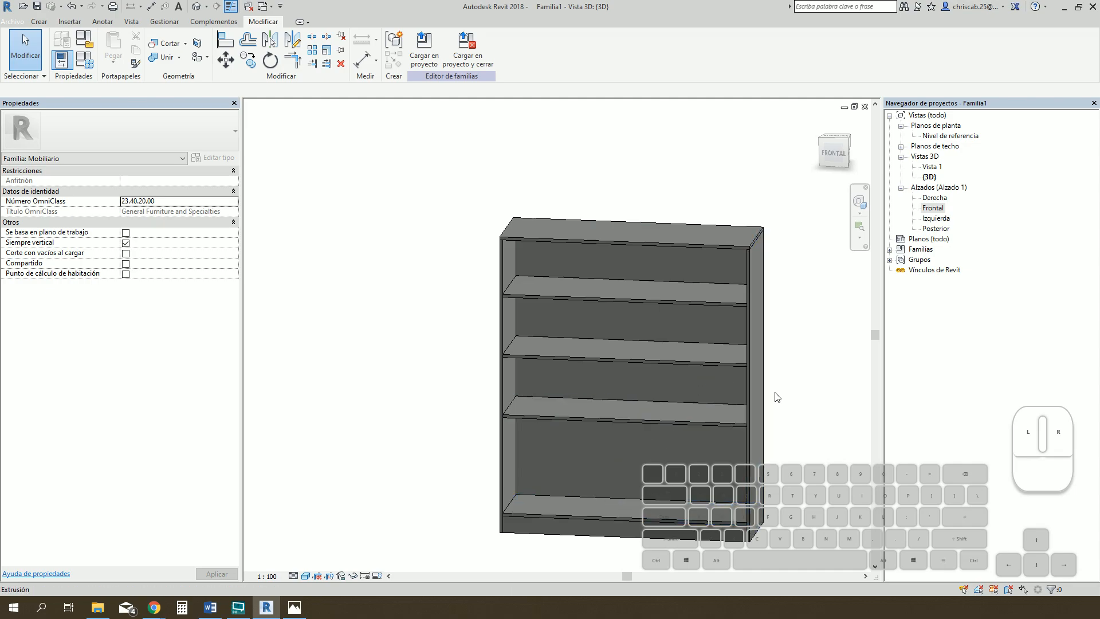
pyautogui.moveTo(791, 392); pyautogui.dragTo(768, 364, button='middle')
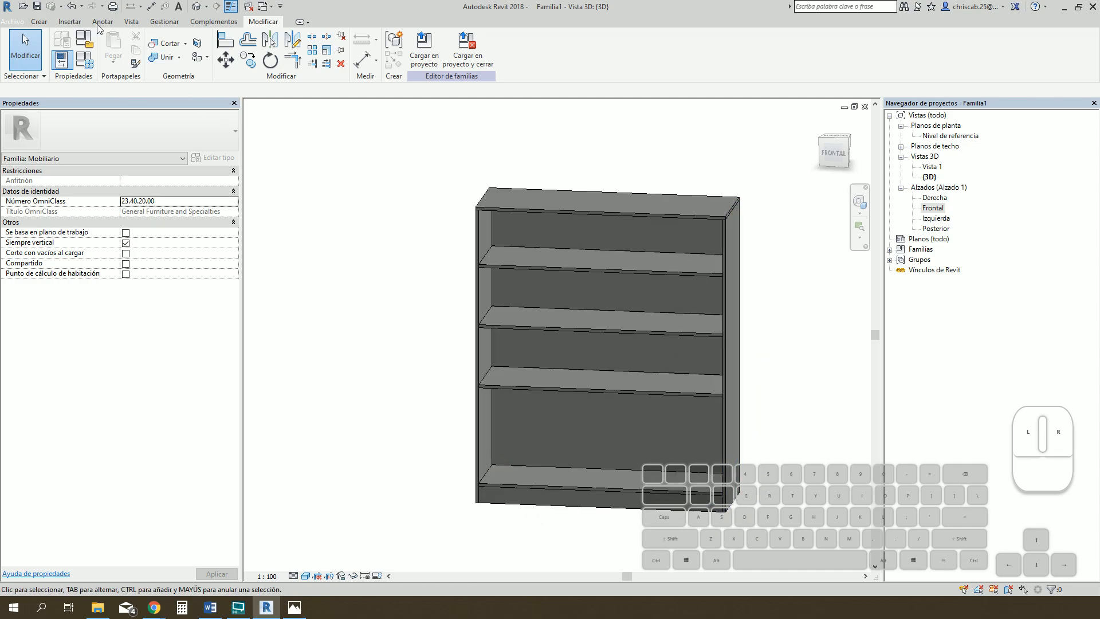